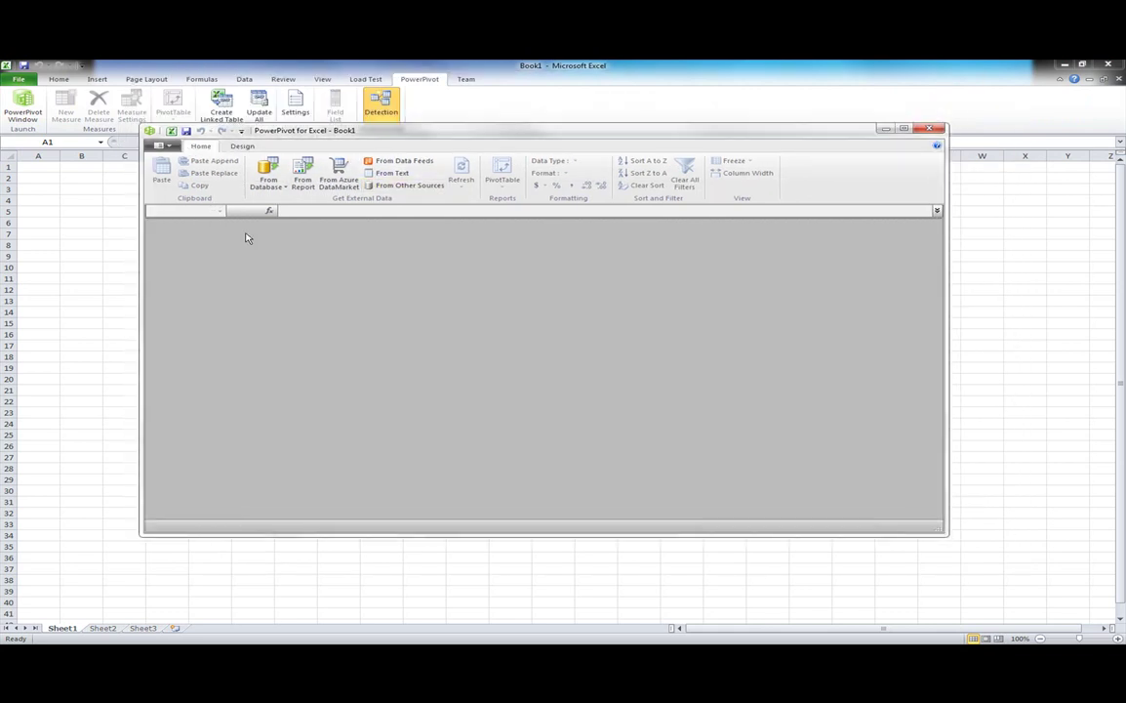
Examine the available external data sources, including relational databases, Analysis Services, data feeds and text files, and cancel the import wizard.
left_click(264, 188)
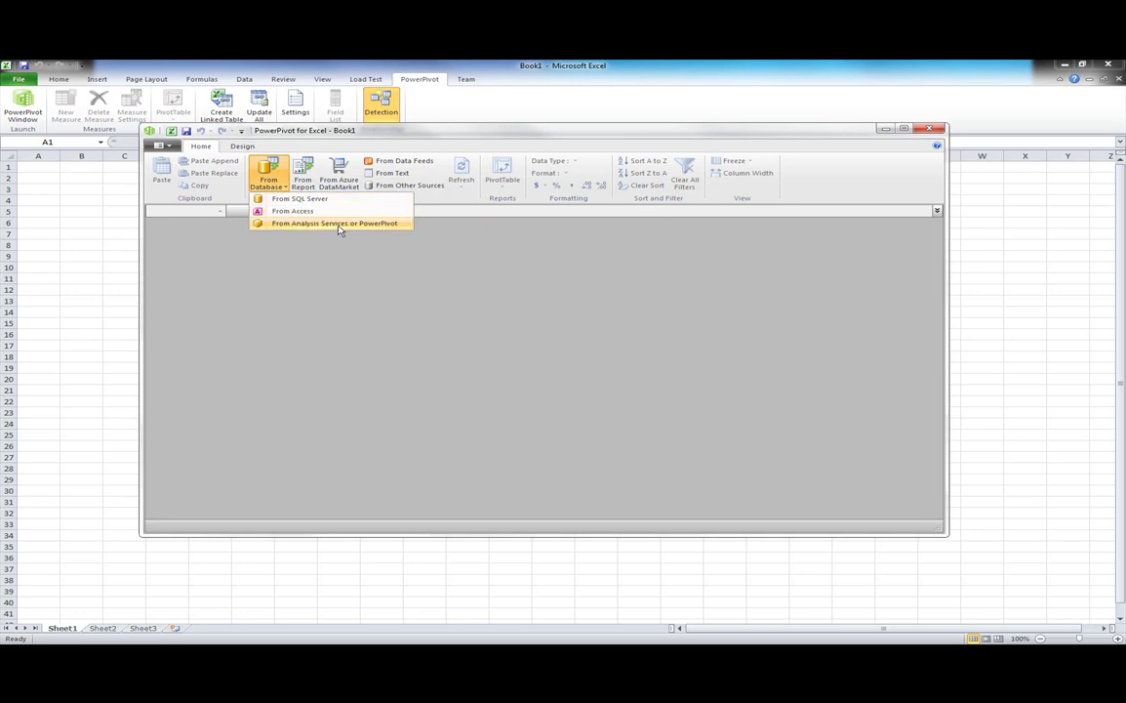
left_click(268, 180)
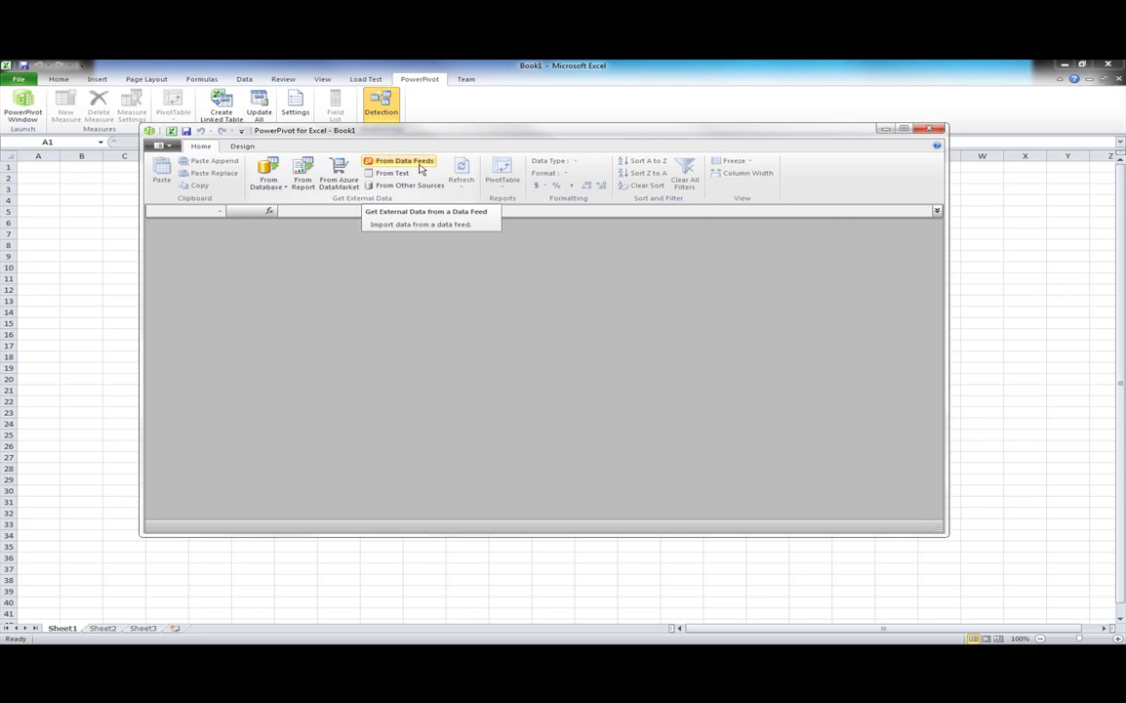
left_click(442, 187)
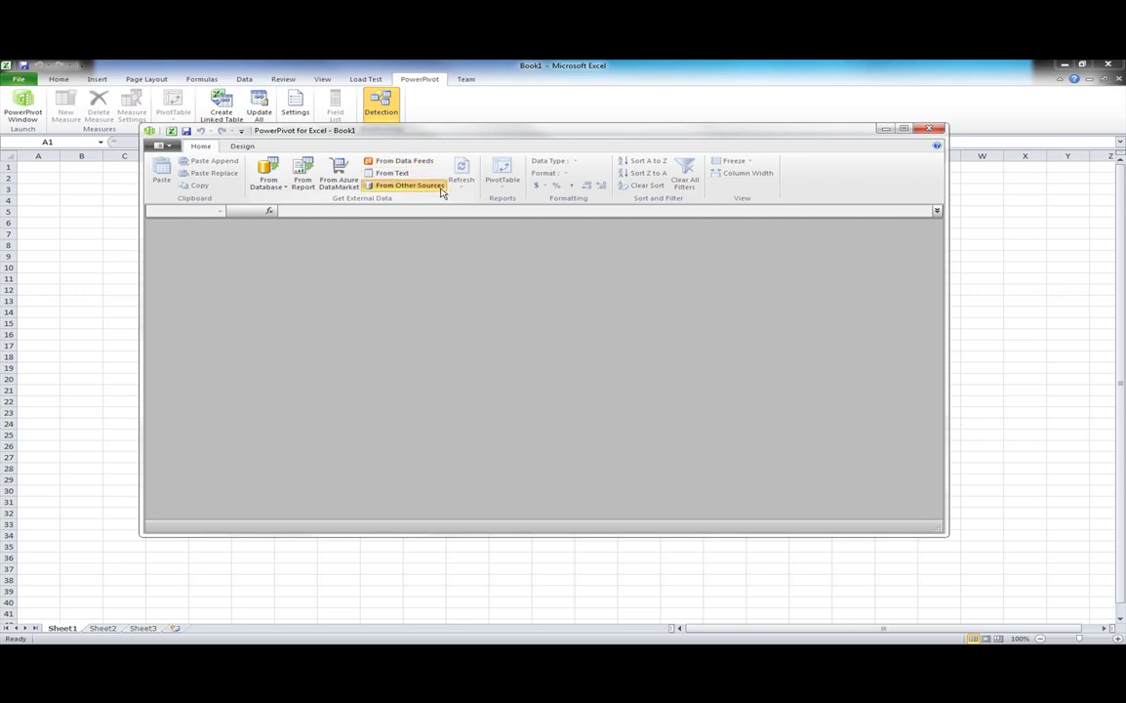
left_click_drag(442, 191, 388, 161)
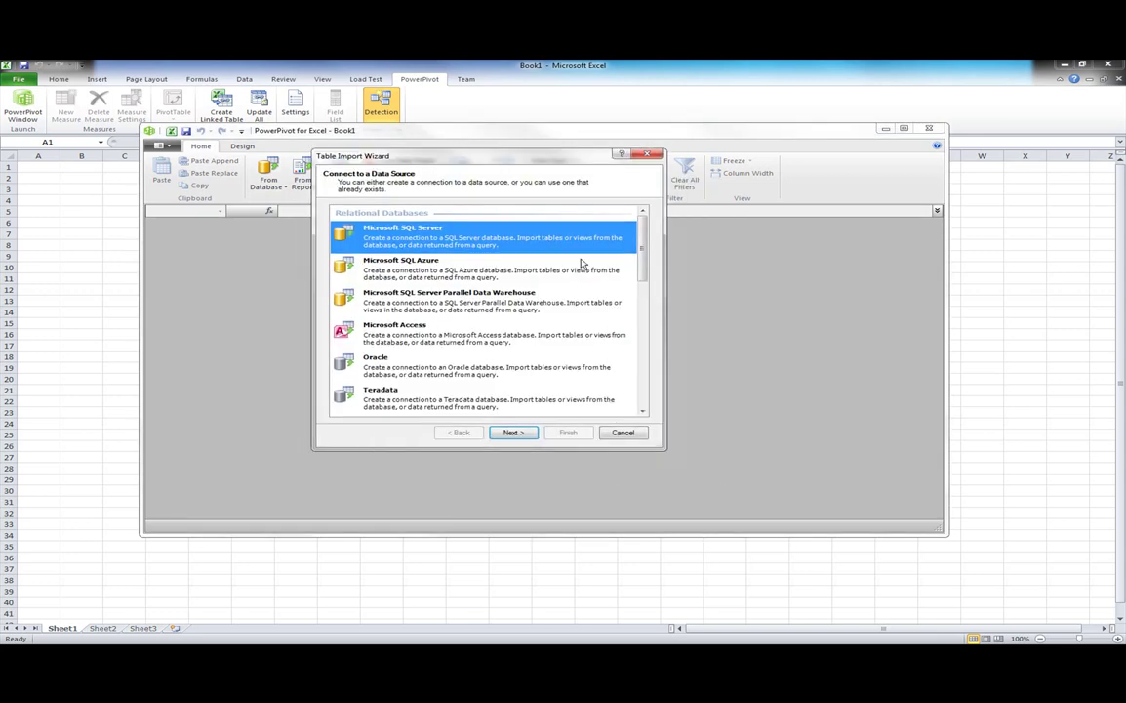
left_click(528, 273)
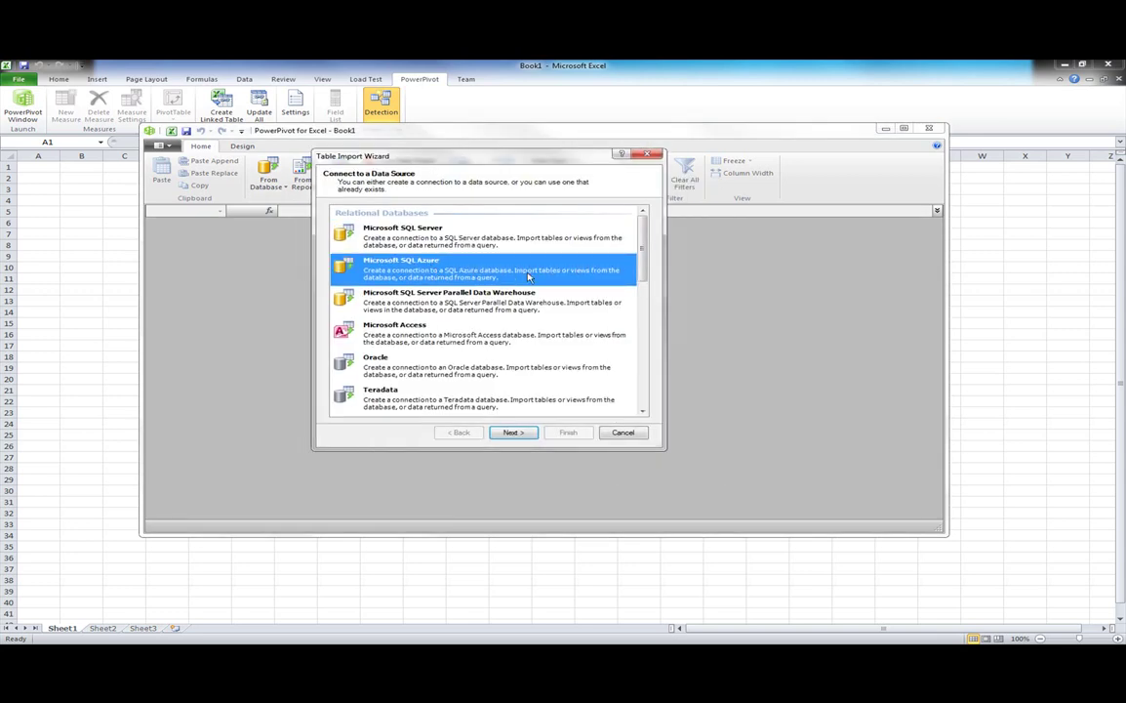
left_click(459, 236)
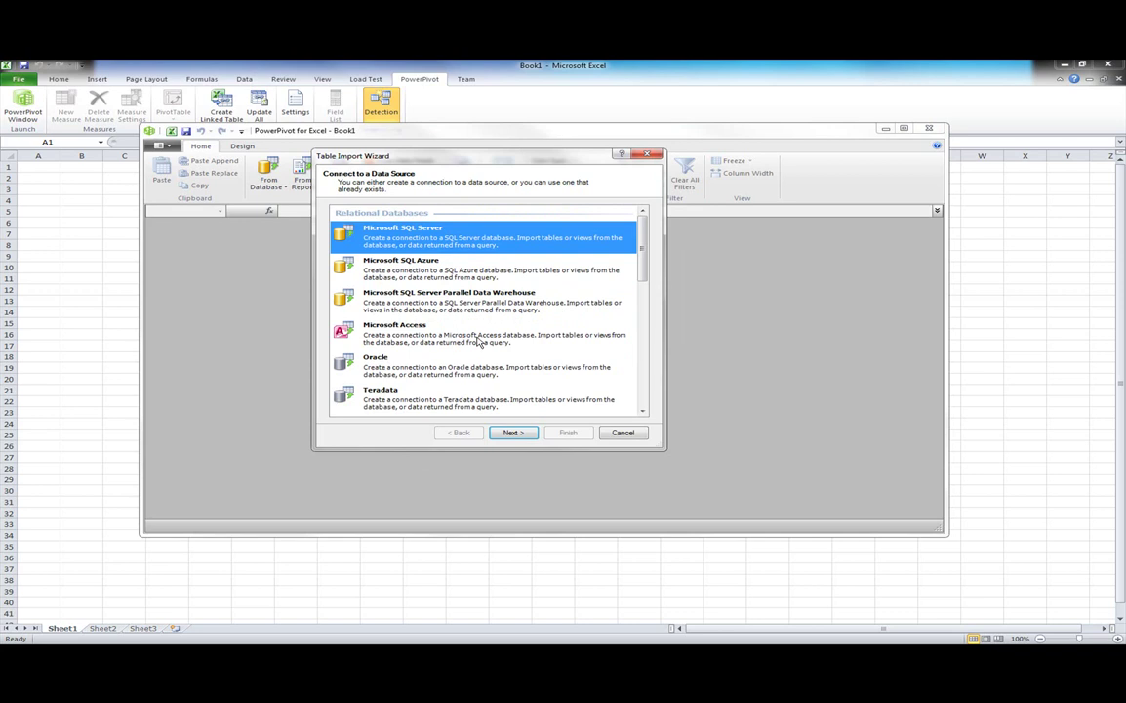
scroll(507, 312, "down", 2)
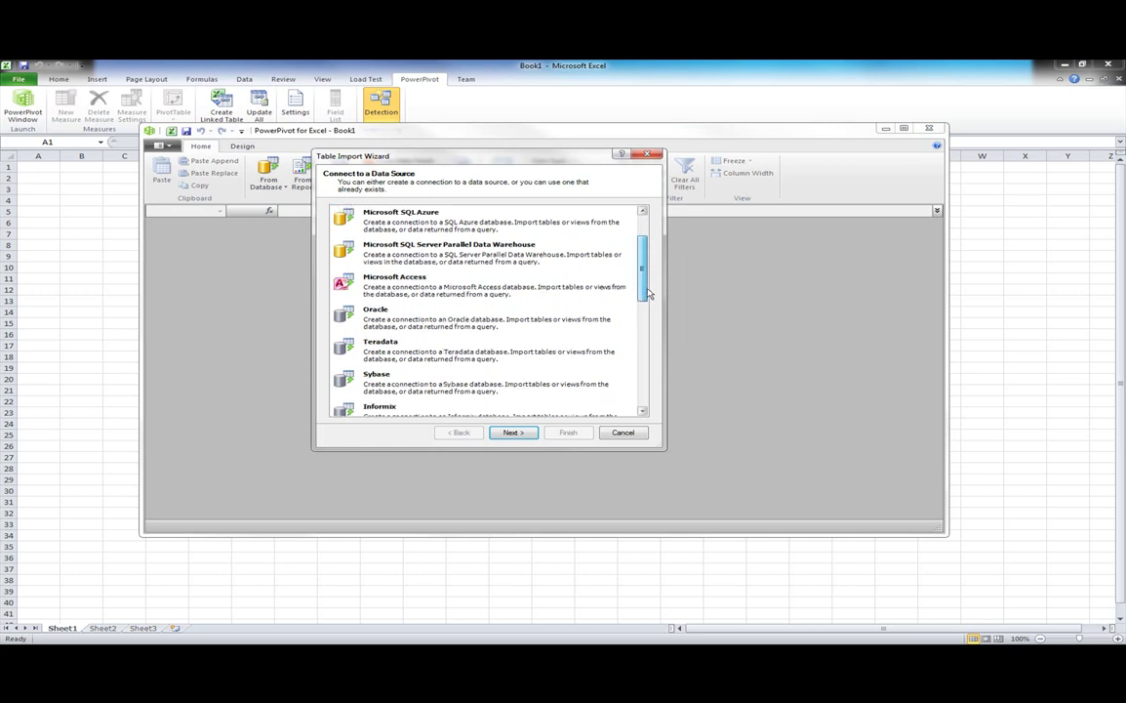
left_click(493, 310)
scroll(478, 327, "down", 5)
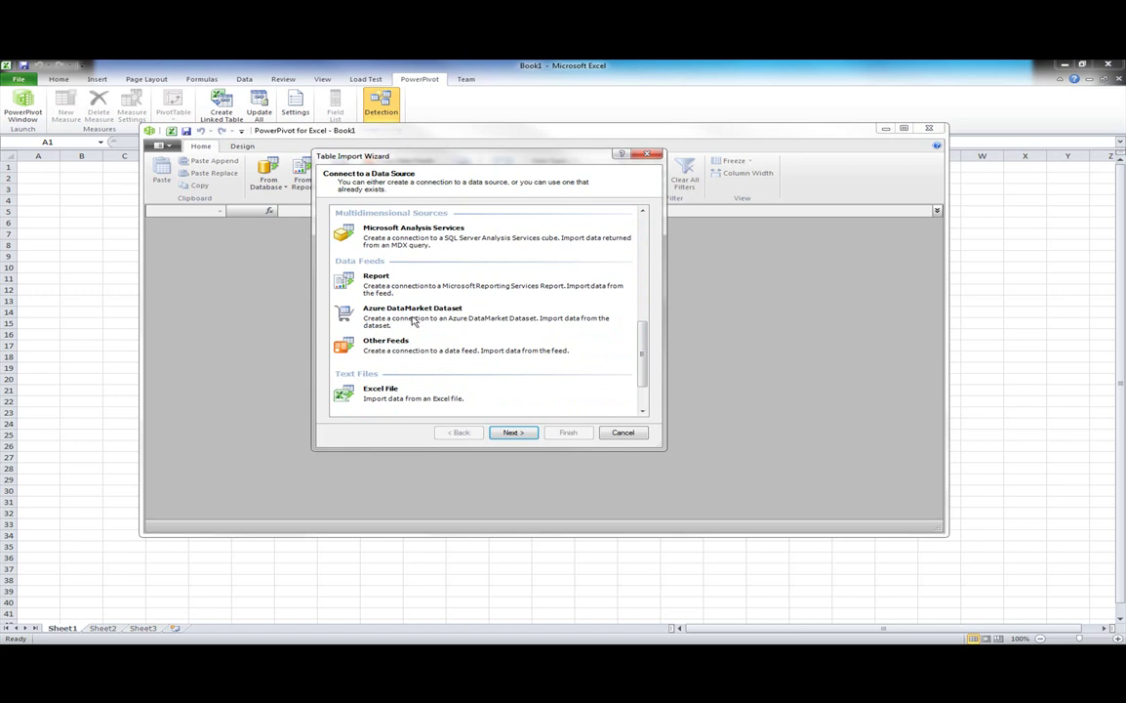
left_click(414, 326)
left_click(485, 348)
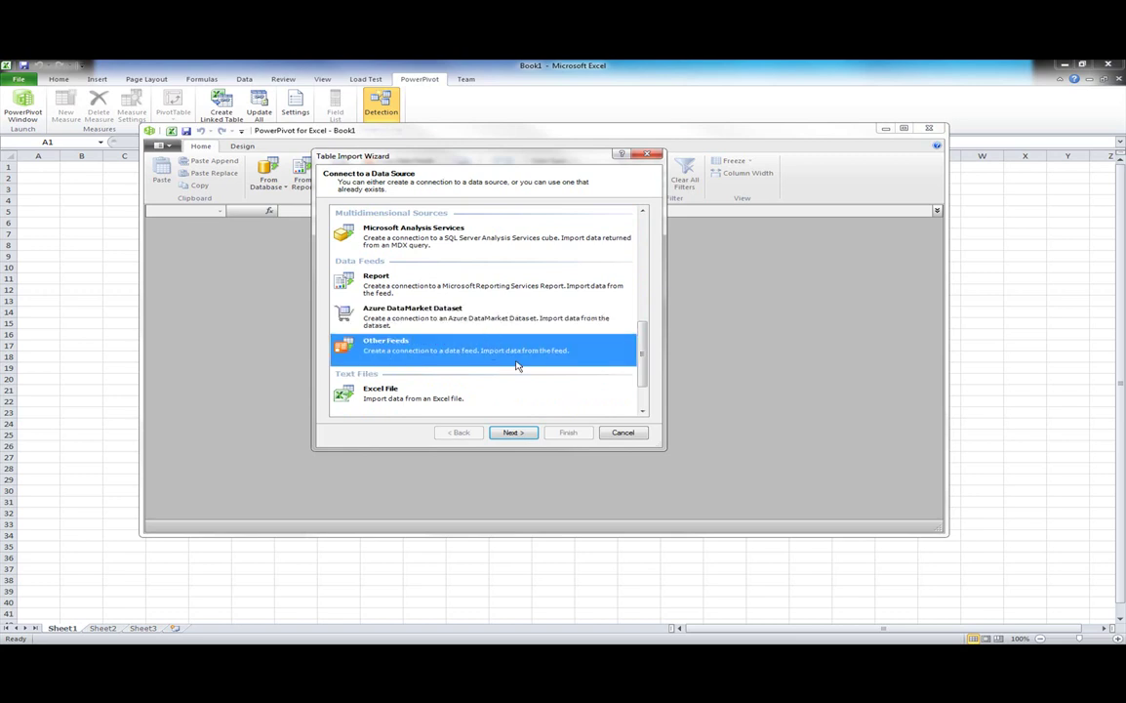
left_click(407, 304)
scroll(478, 356, "down", 2)
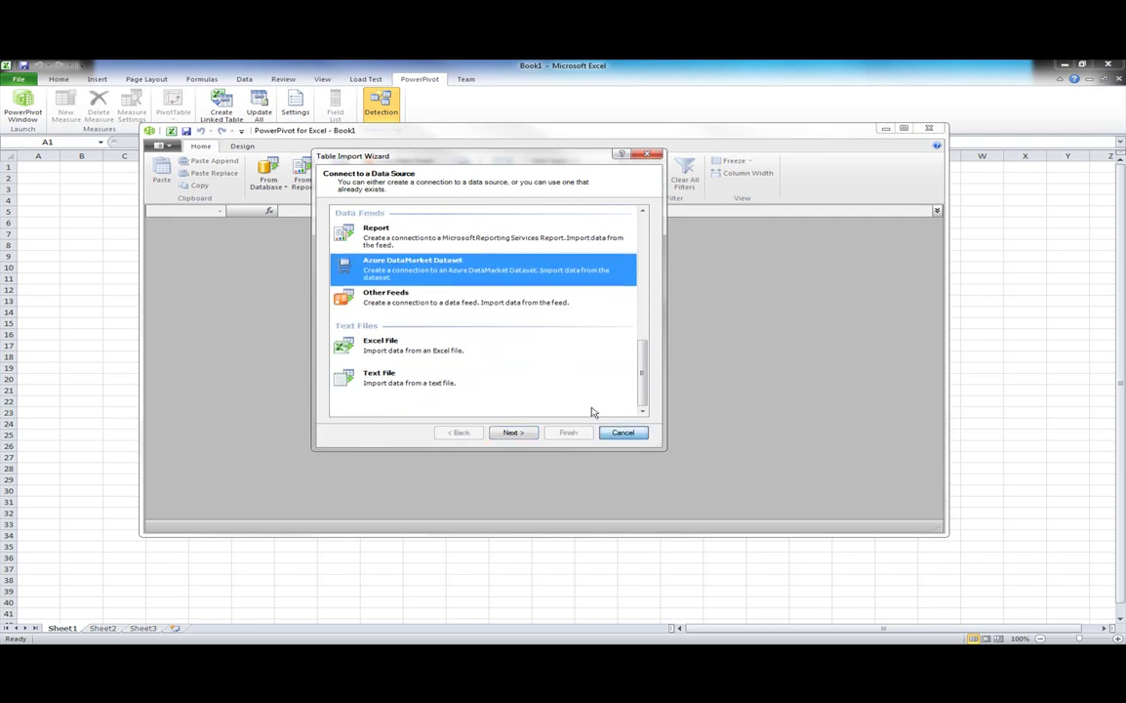
left_click(622, 432)
Start a SQL Server import connecting to the Northwind database on server spldb.
left_click(269, 180)
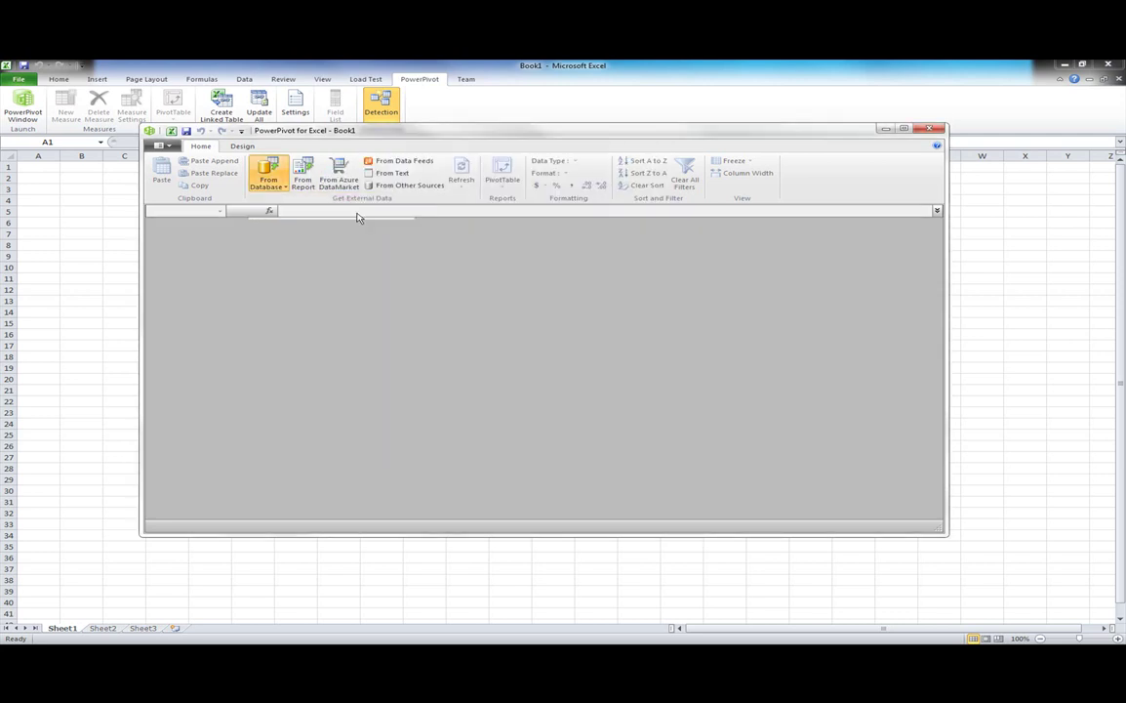
left_click(288, 199)
type("spldb")
left_click(661, 371)
key("Return")
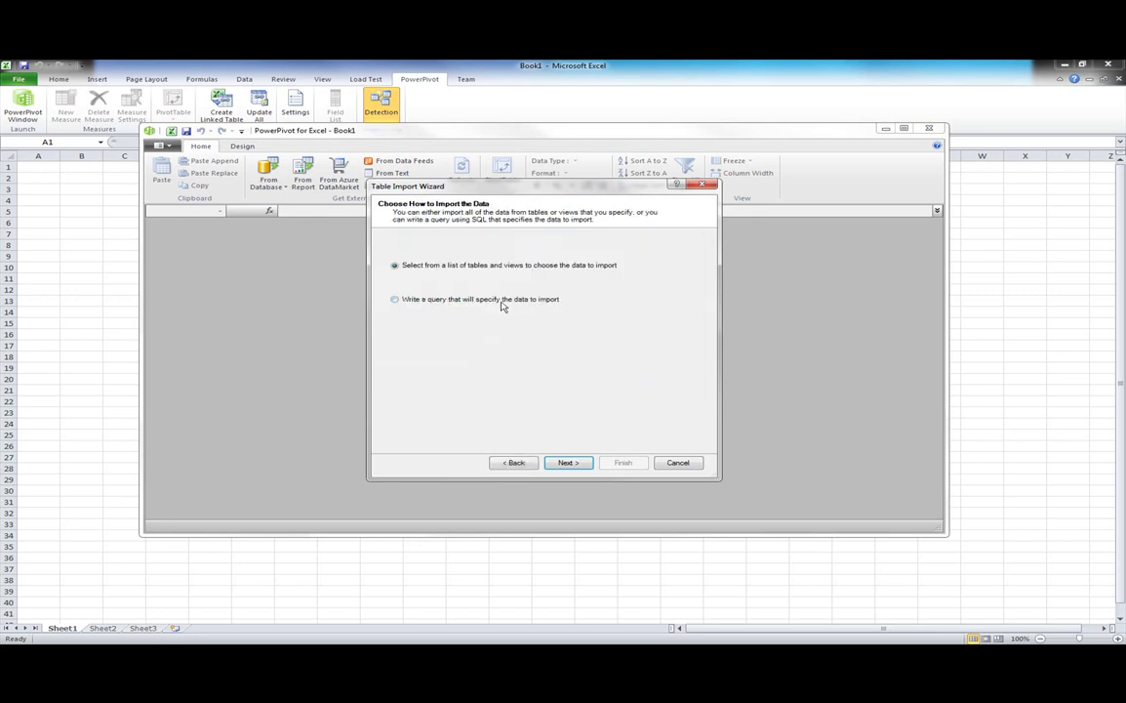
Examine the query-based import option and its visual query designer, and return to the choice of import method.
left_click(396, 302)
left_click(568, 463)
left_click(678, 439)
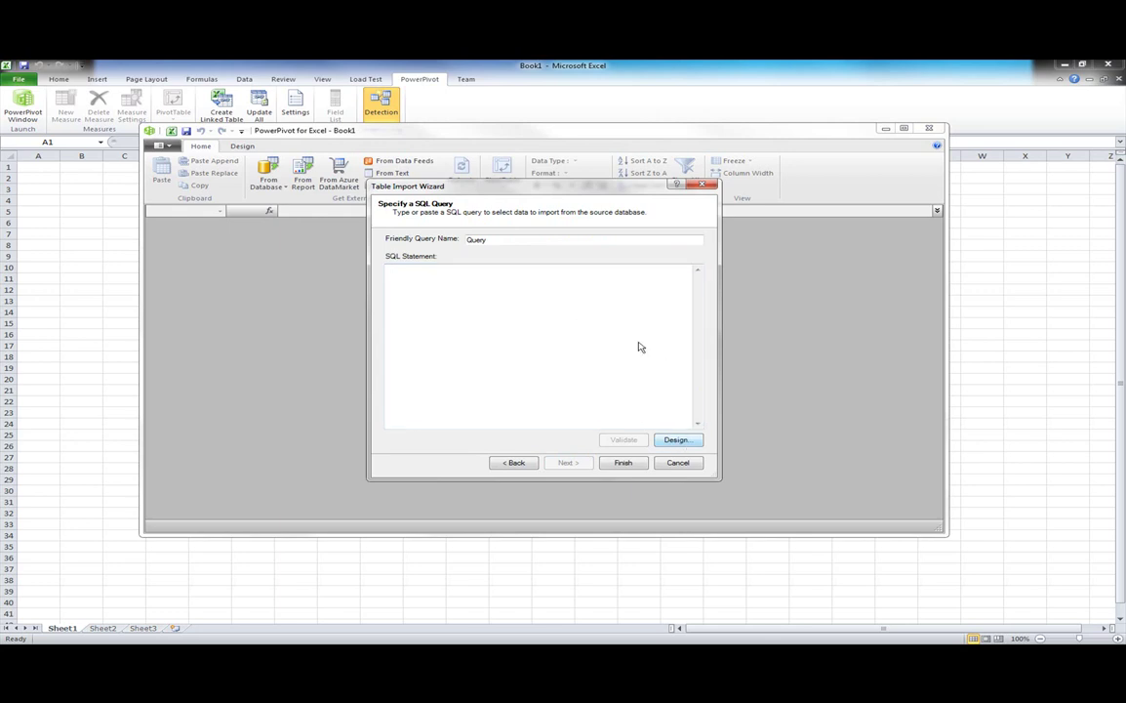
left_click(304, 239)
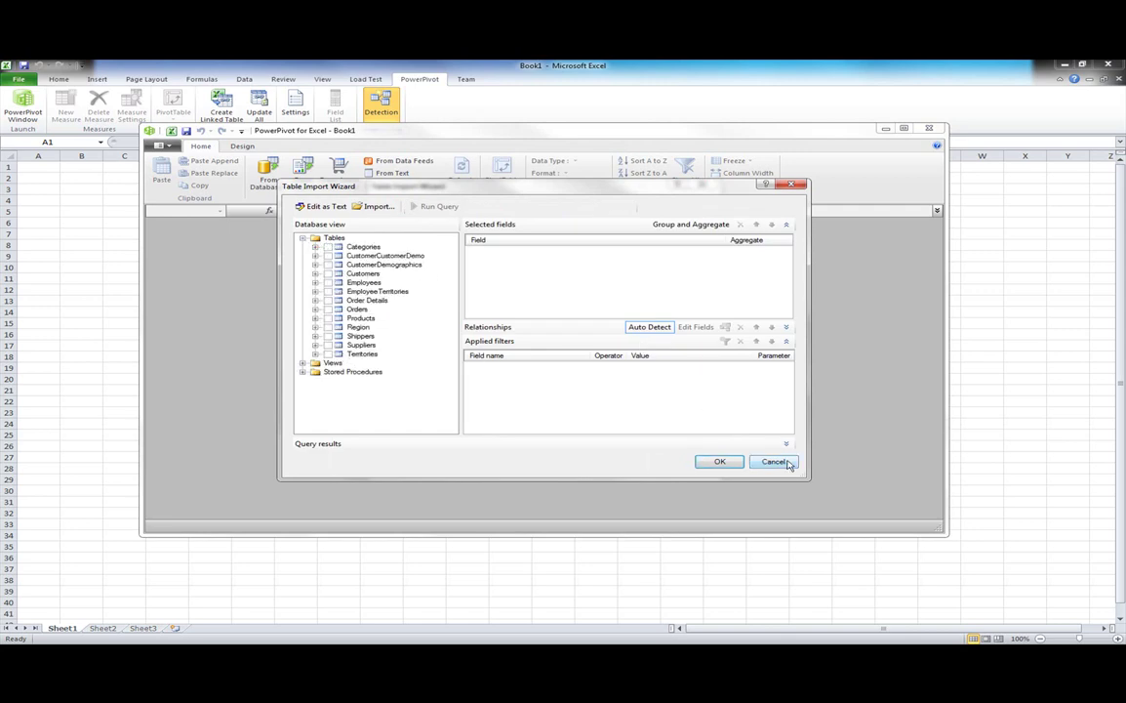
left_click(771, 460)
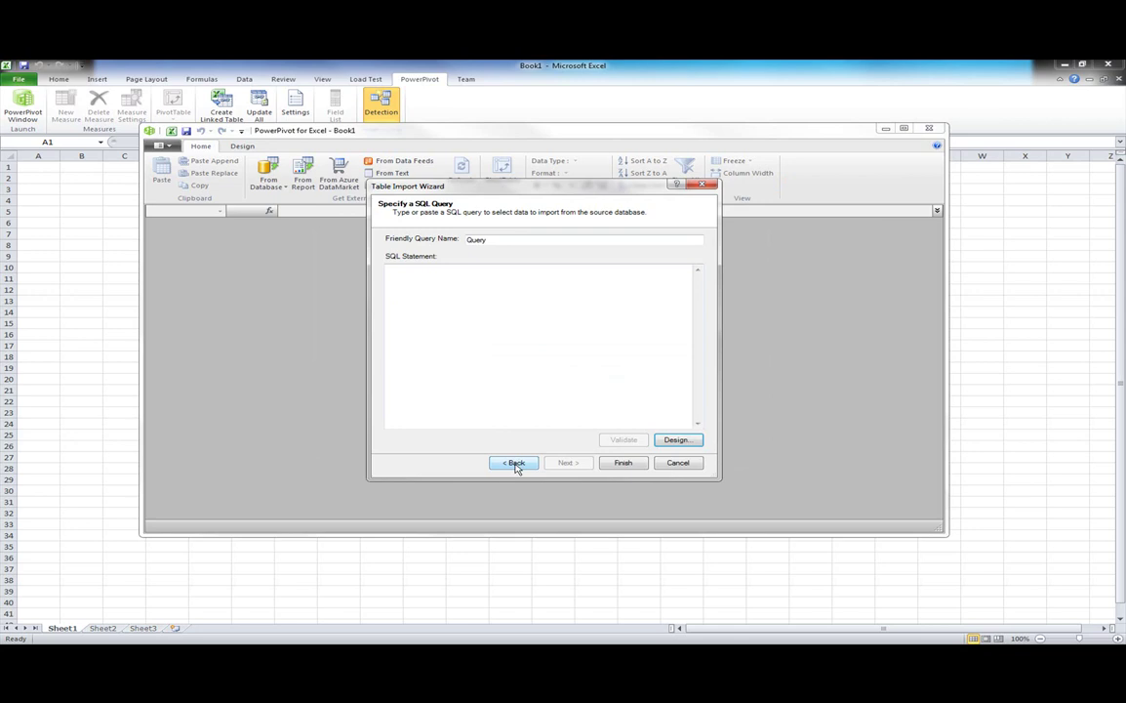
left_click(517, 464)
Choose to import from a list of tables and select Categories, Products, Orders, Order Details and Shippers.
left_click(395, 267)
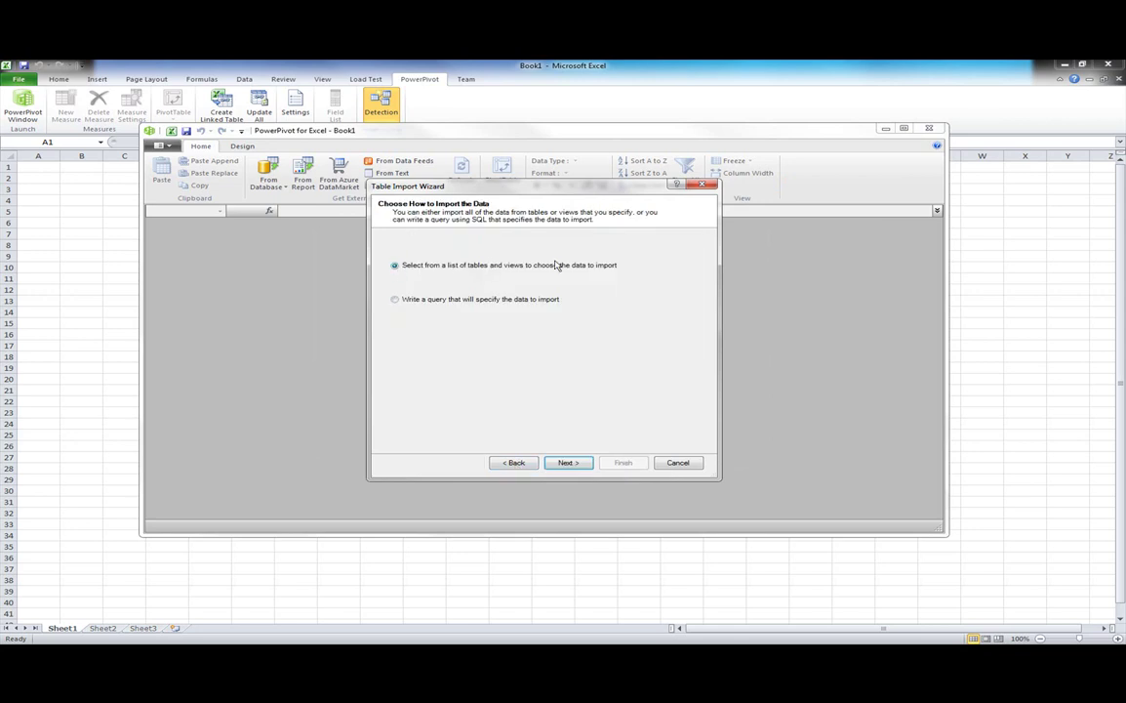
left_click(568, 463)
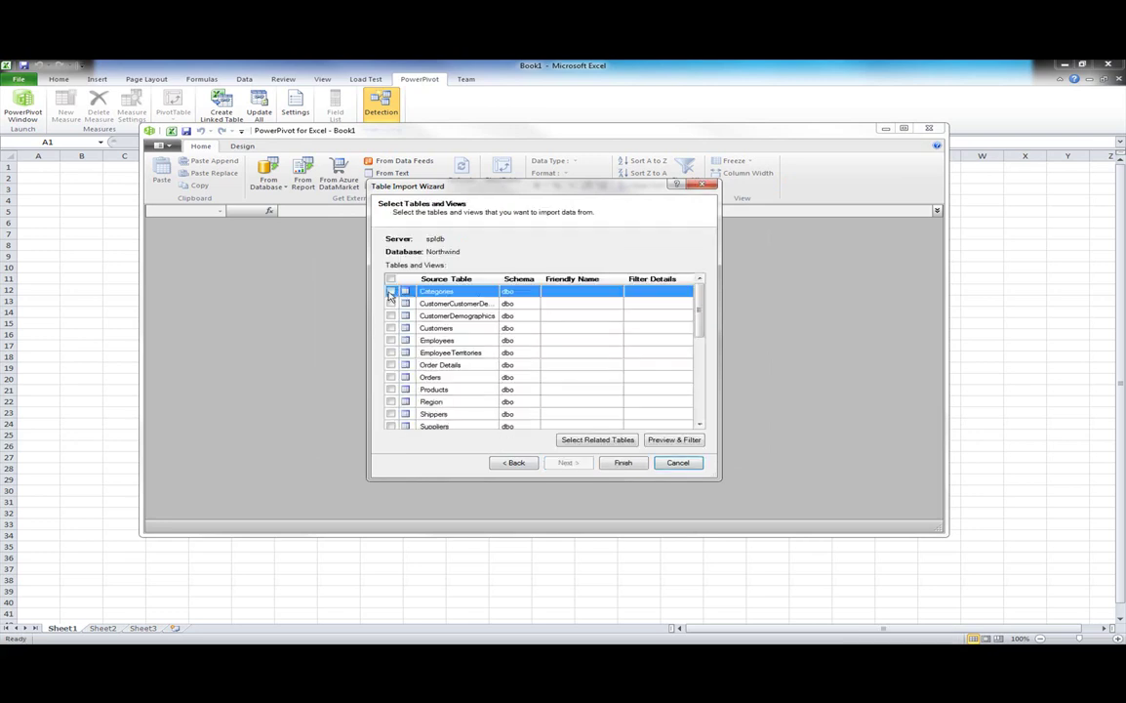
left_click(391, 292)
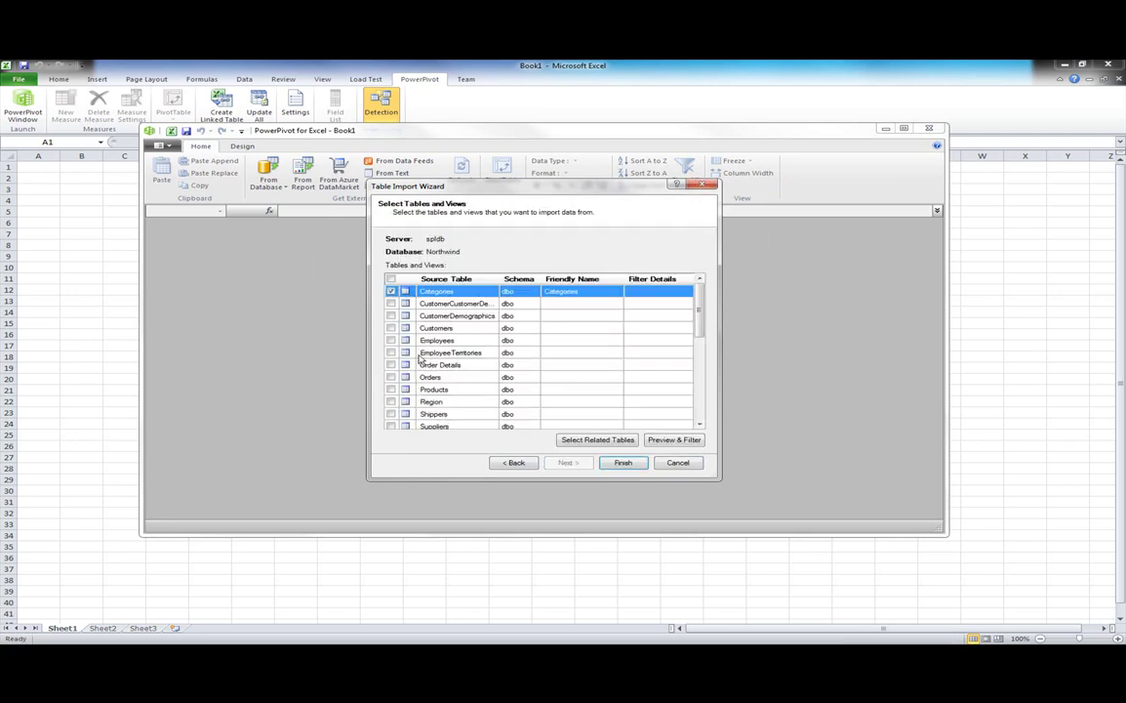
left_click(390, 390)
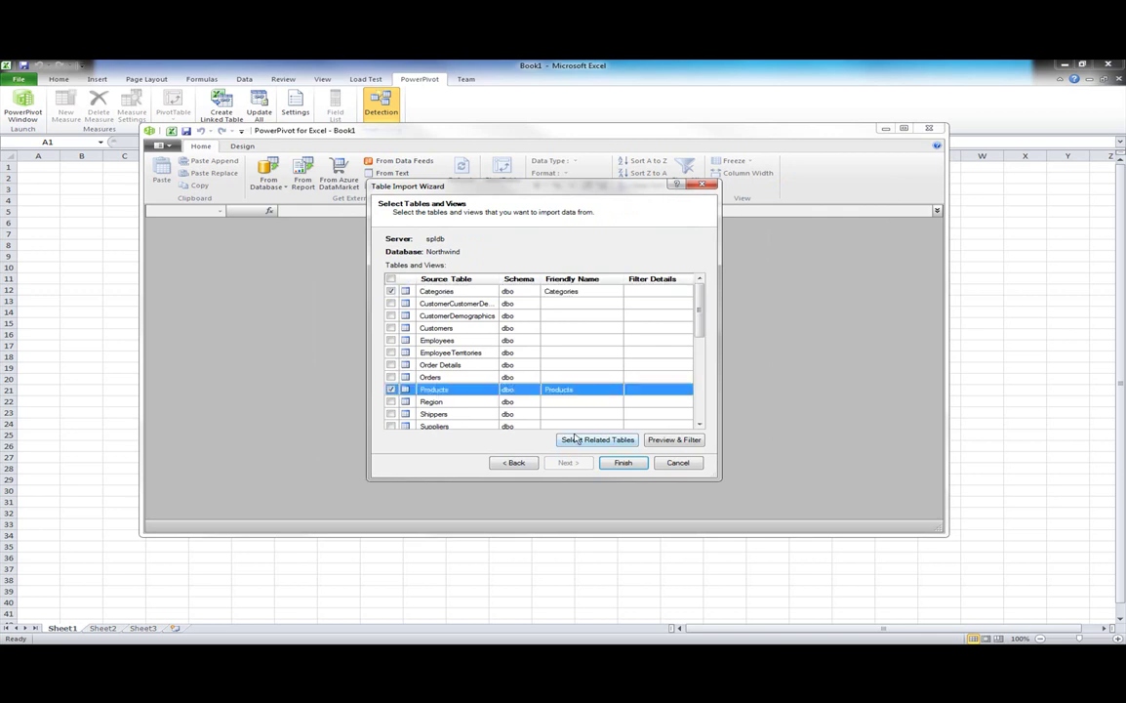
left_click(390, 377)
left_click(390, 364)
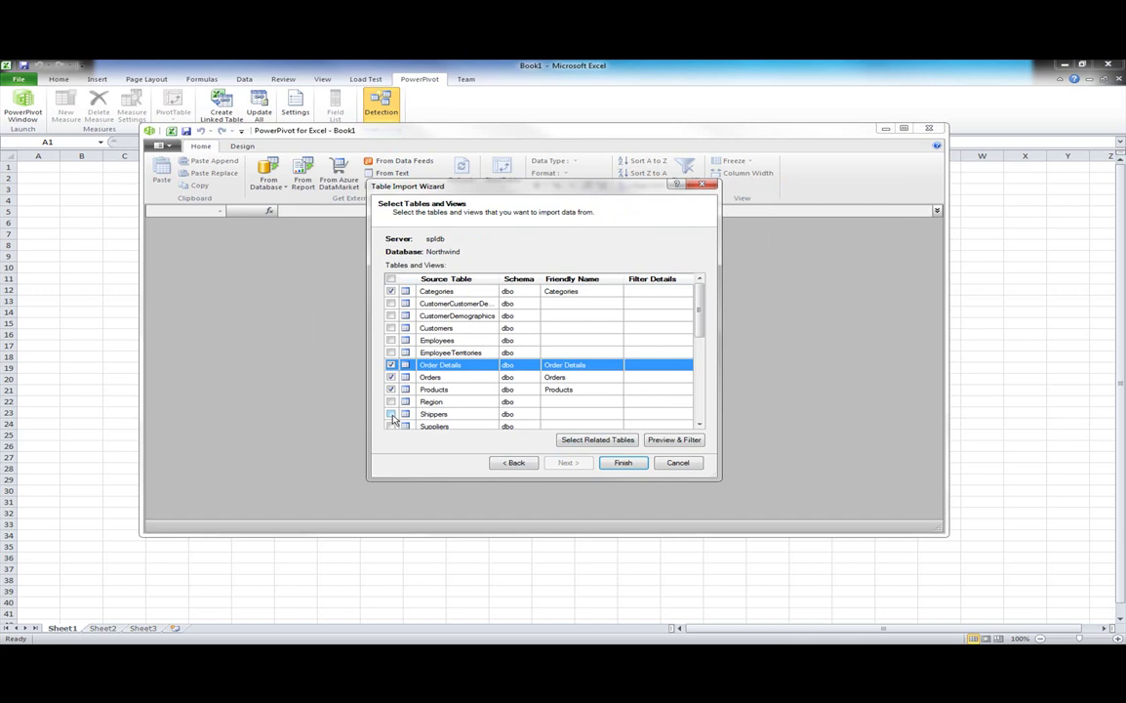
left_click(391, 414)
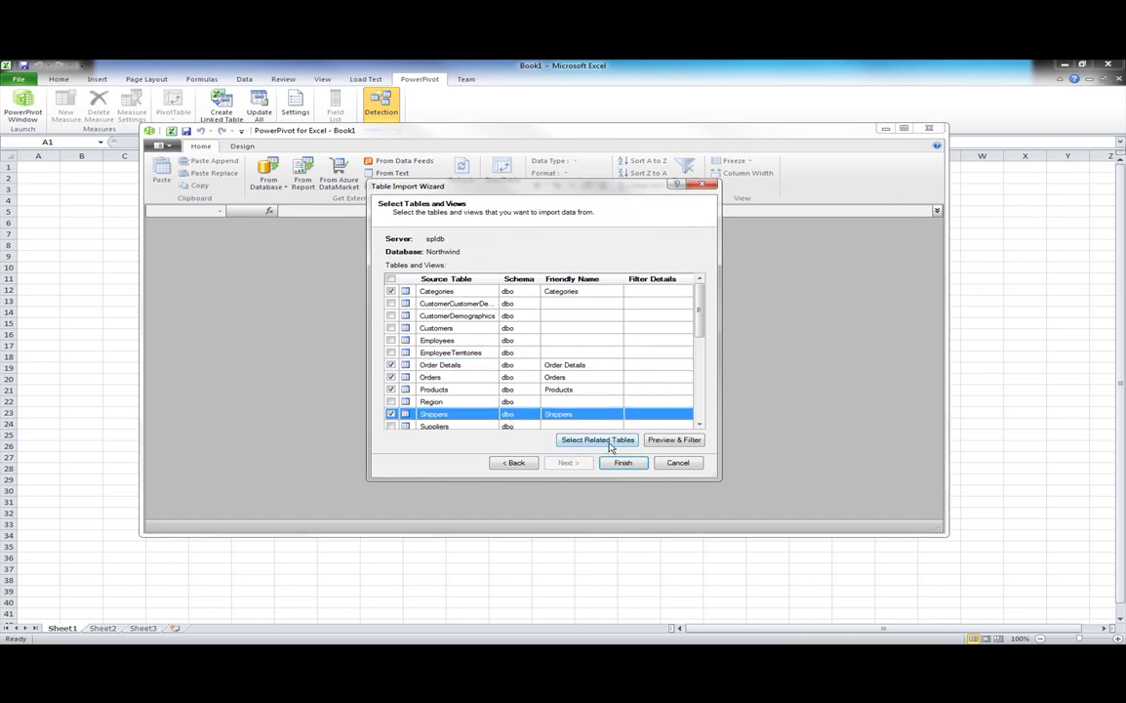
Add the tables related to the selected ones to the import and review the resulting selection.
left_click(597, 440)
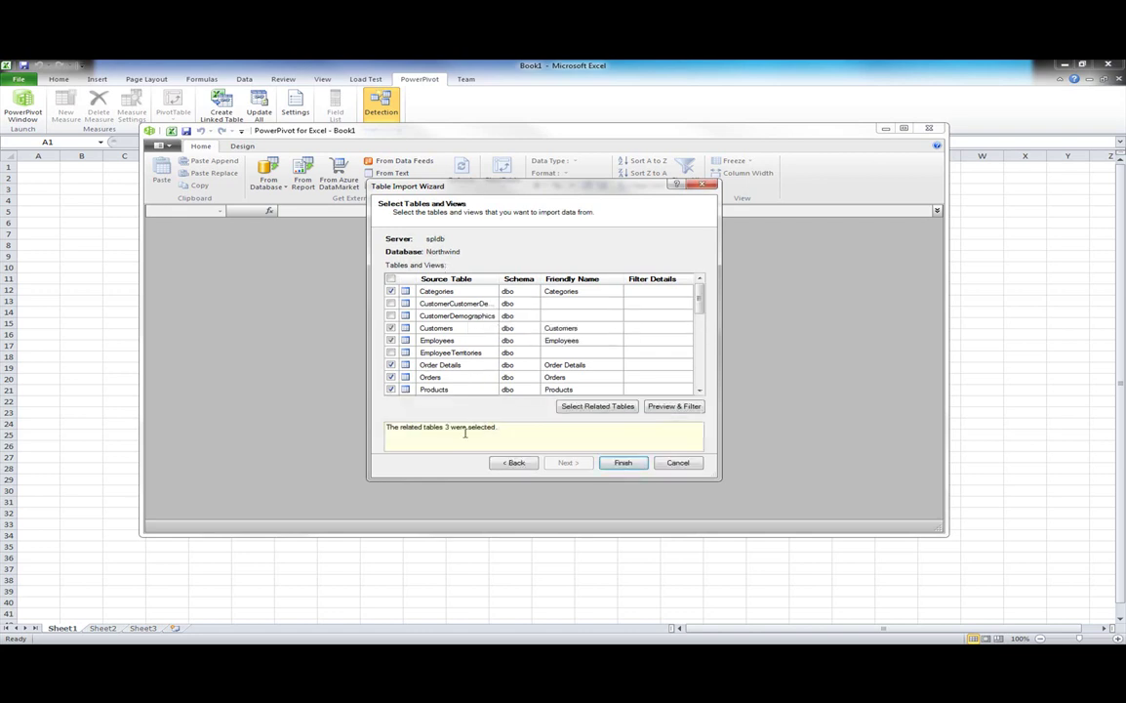
left_click_drag(499, 427, 391, 421)
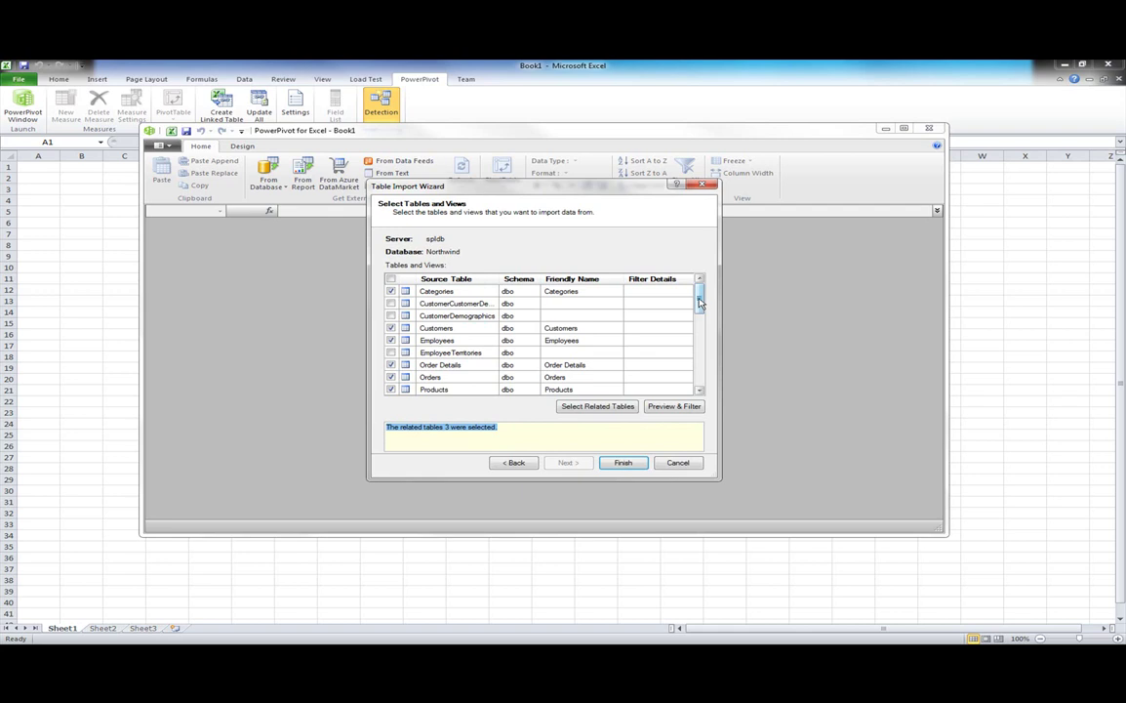
mouse_move(698, 300)
left_mouse_down()
mouse_move(699, 322)
mouse_move(694, 291)
left_mouse_up()
Preview the Orders table and exclude its ShipAddress, ShipCity, ShipRegion and ShipPostalCode columns from the import.
left_click(460, 379)
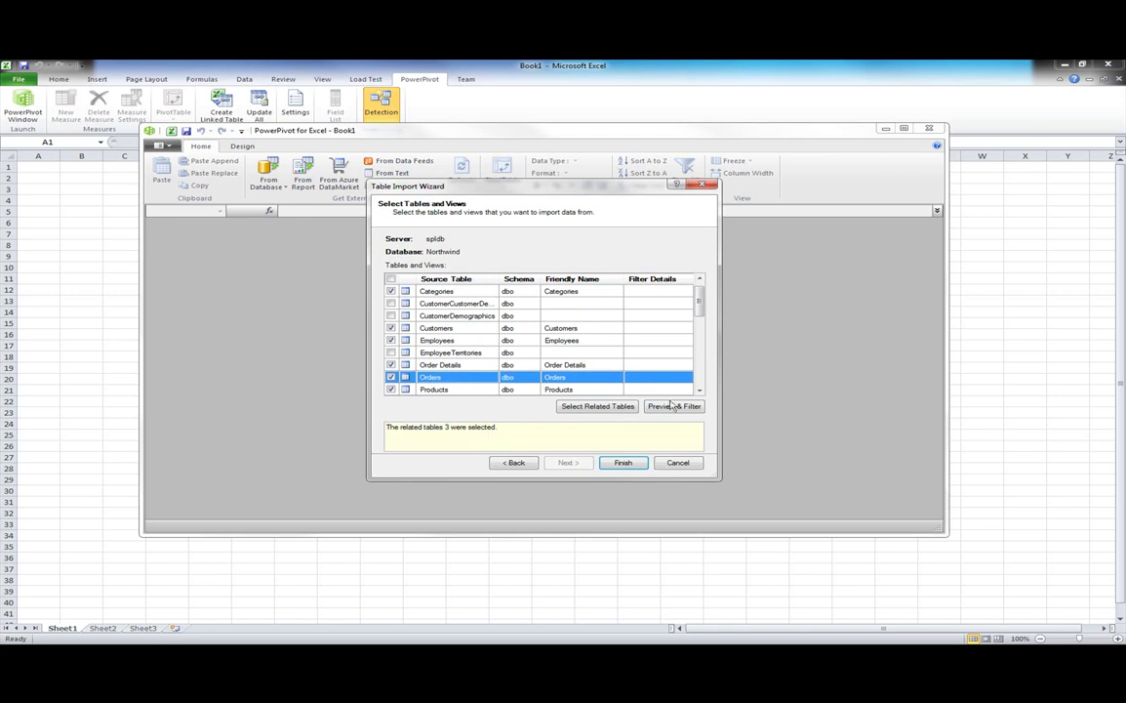
left_click(674, 406)
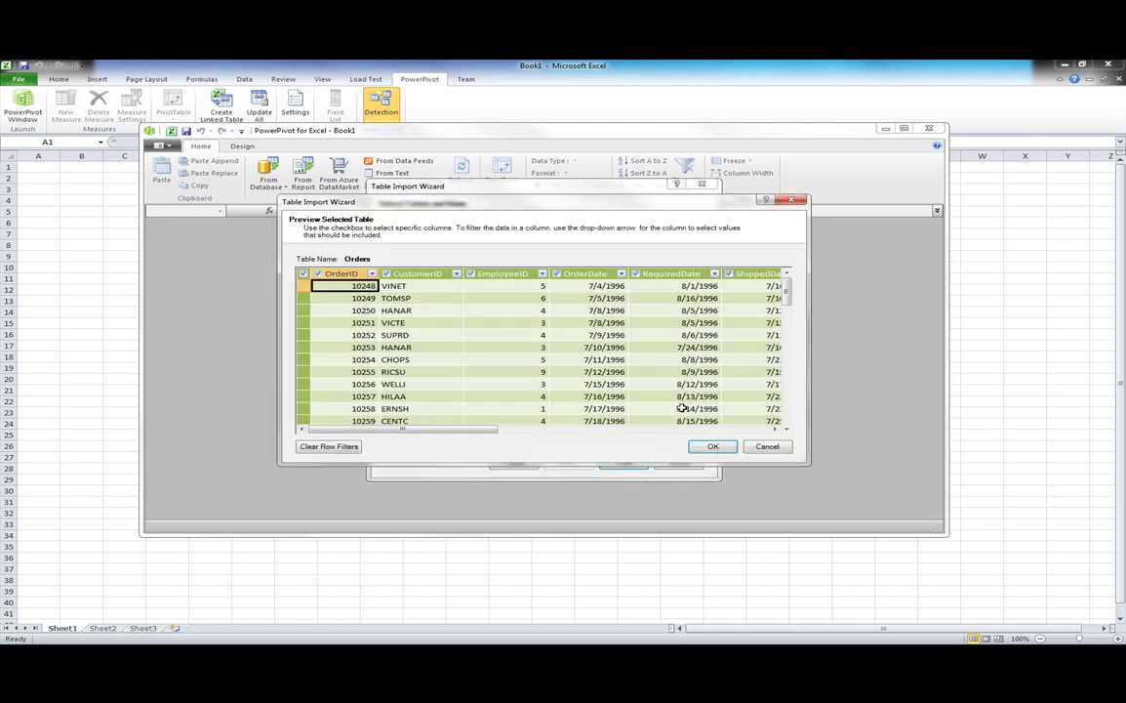
left_click_drag(428, 430, 763, 435)
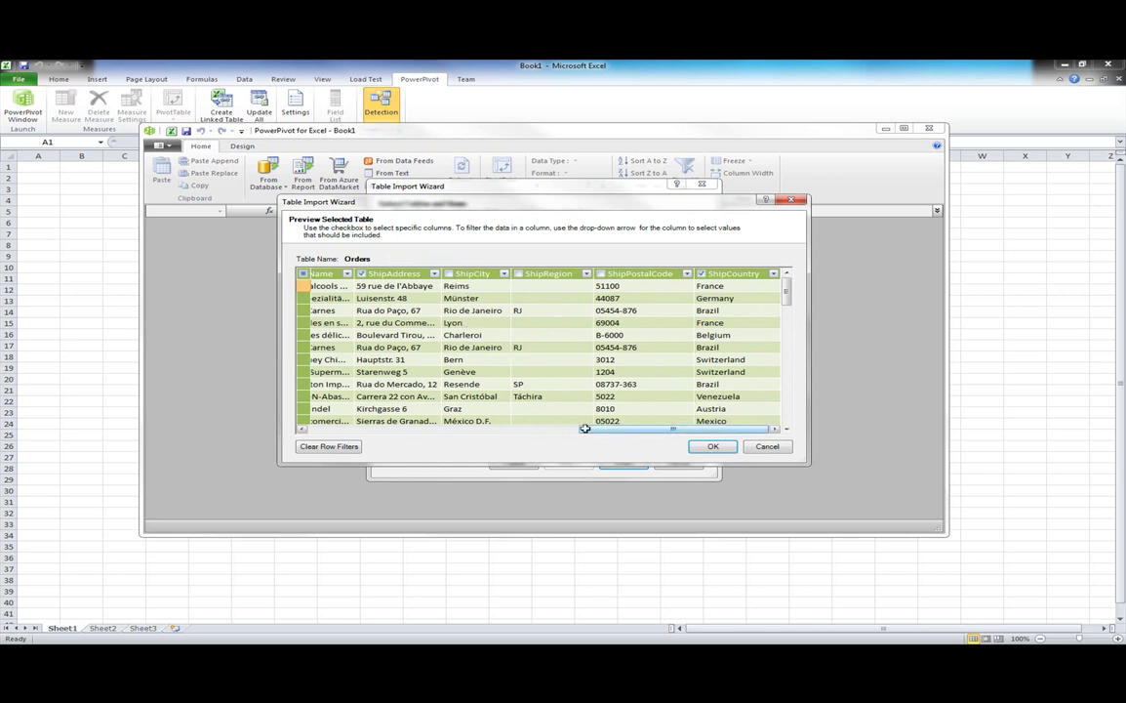
left_click_drag(585, 428, 572, 429)
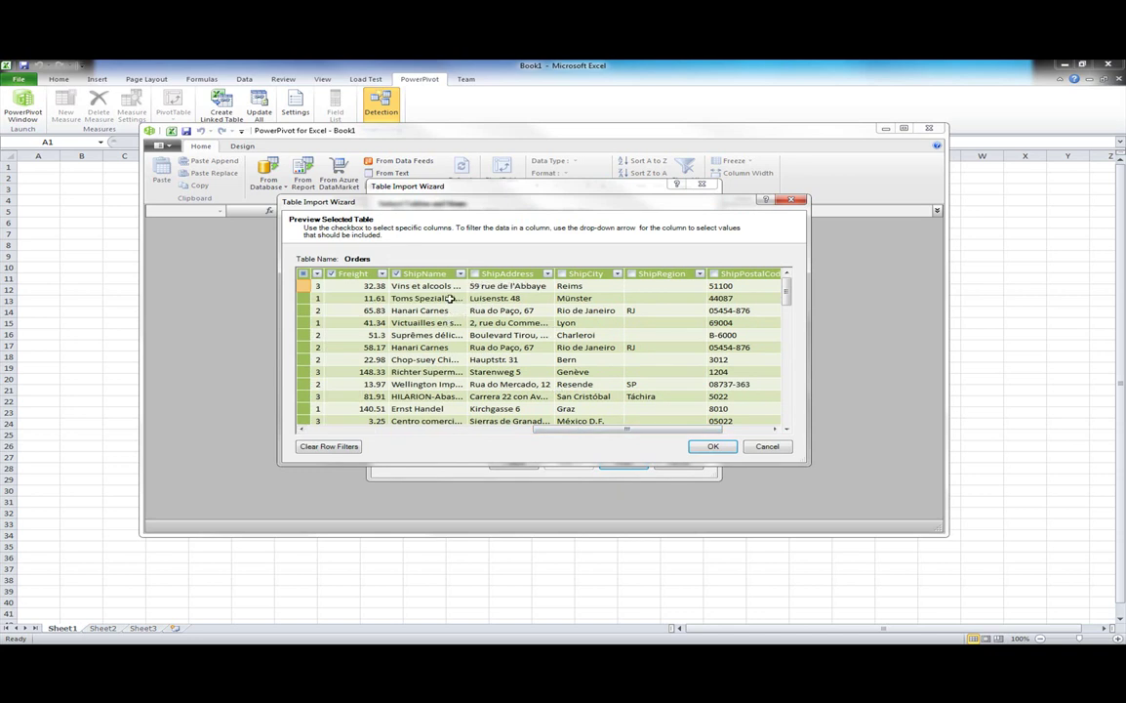
left_click_drag(589, 429, 727, 429)
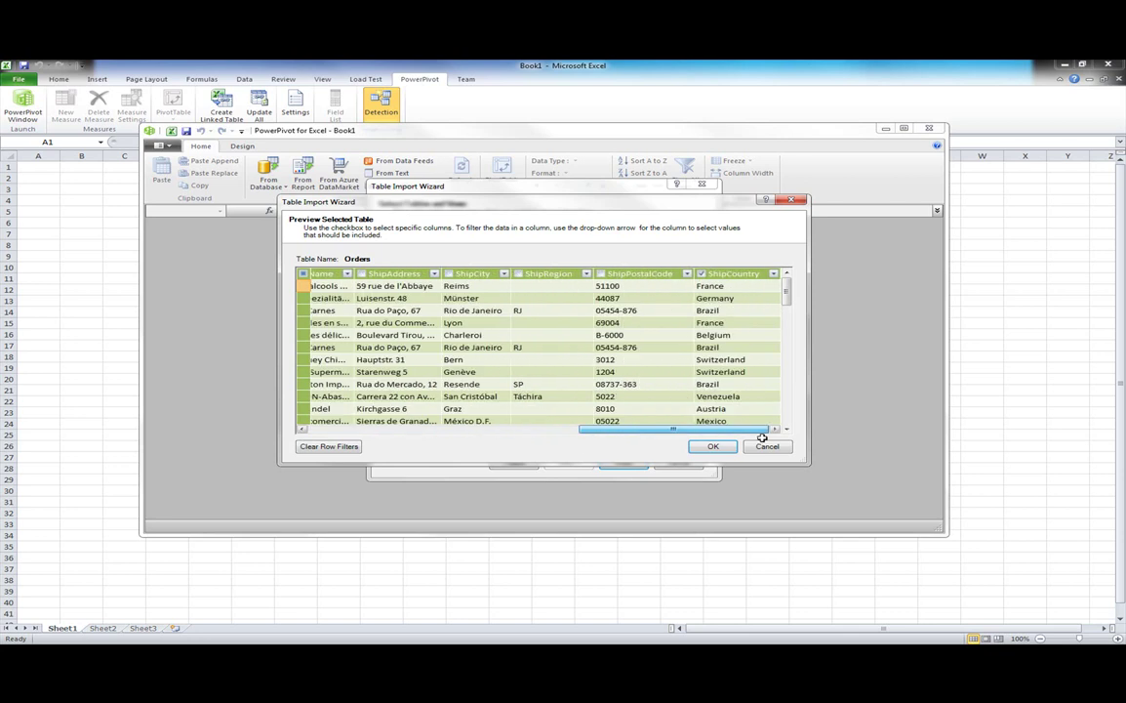
left_click_drag(532, 274, 688, 279)
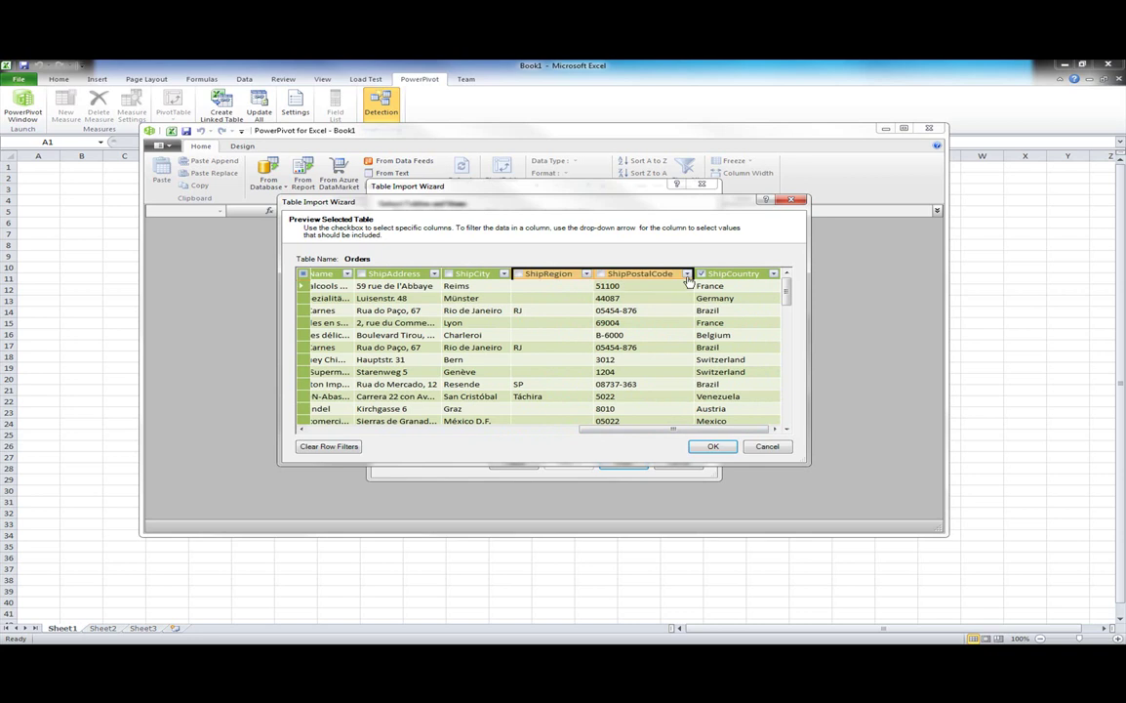
left_click(569, 274)
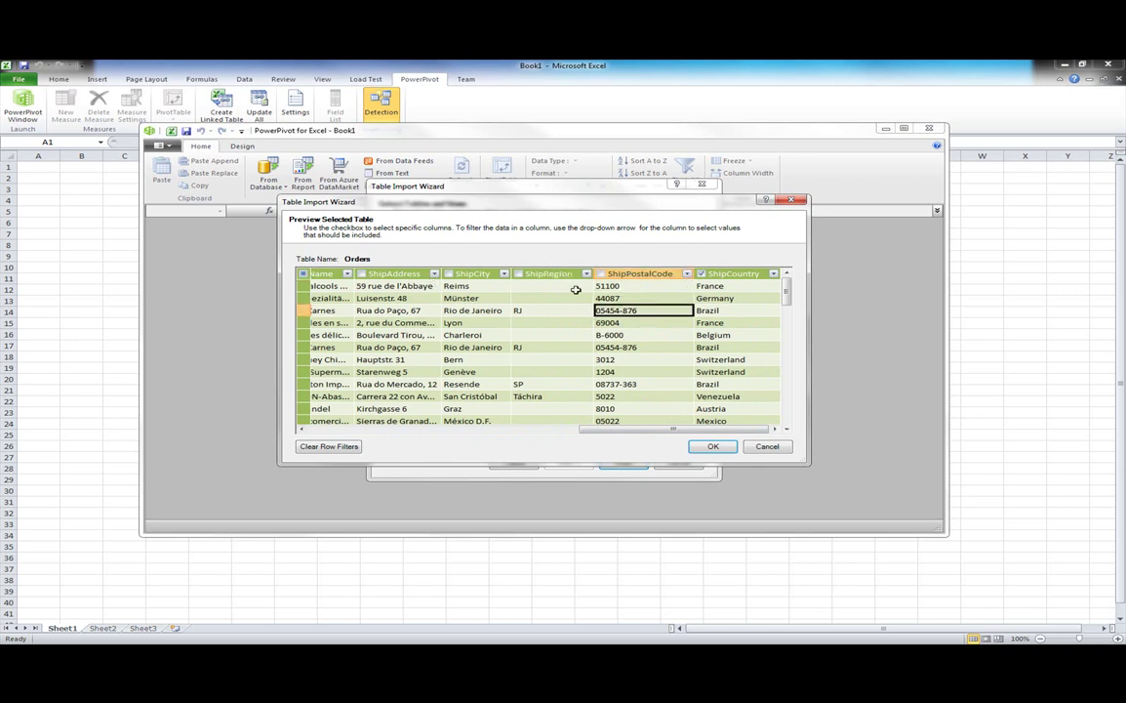
left_click_drag(654, 427, 312, 428)
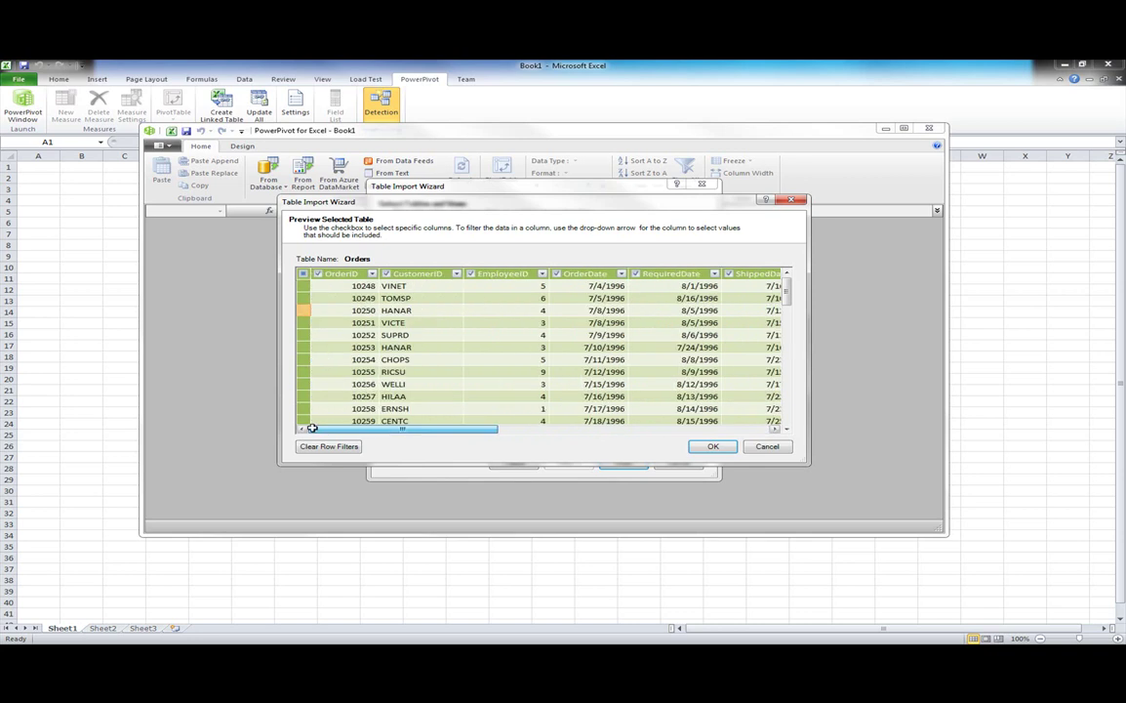
Review the number filter options for OrderID without applying one, and accept the Orders column selection.
left_click(372, 274)
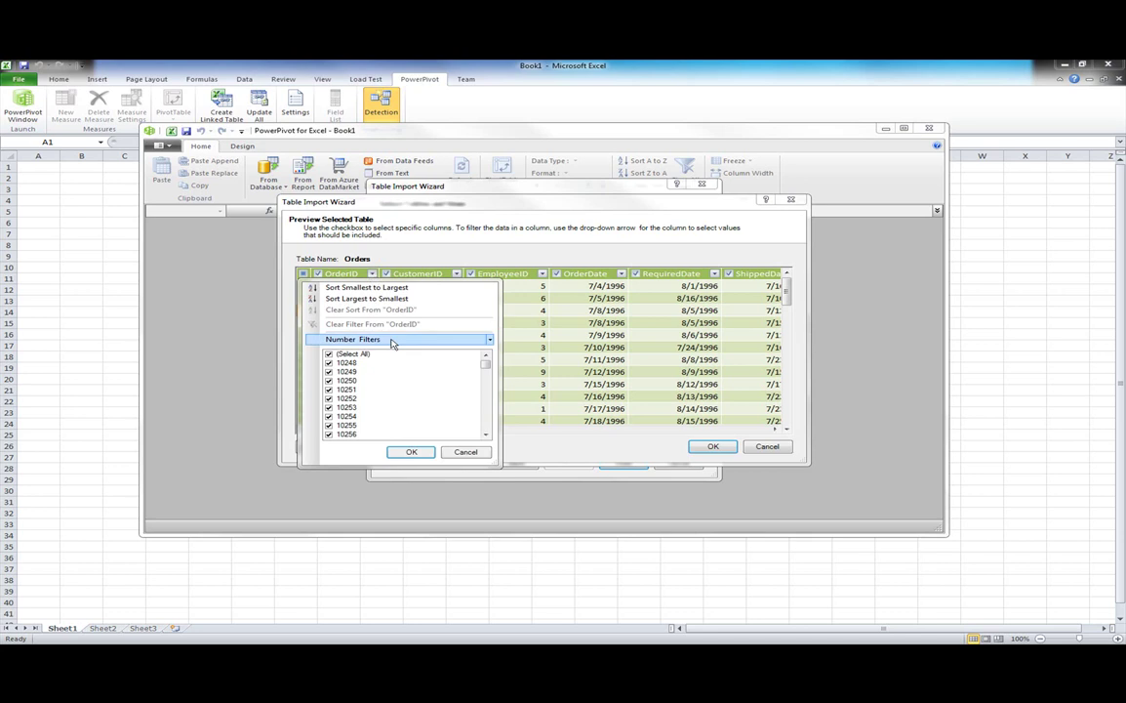
mouse_move(397, 339)
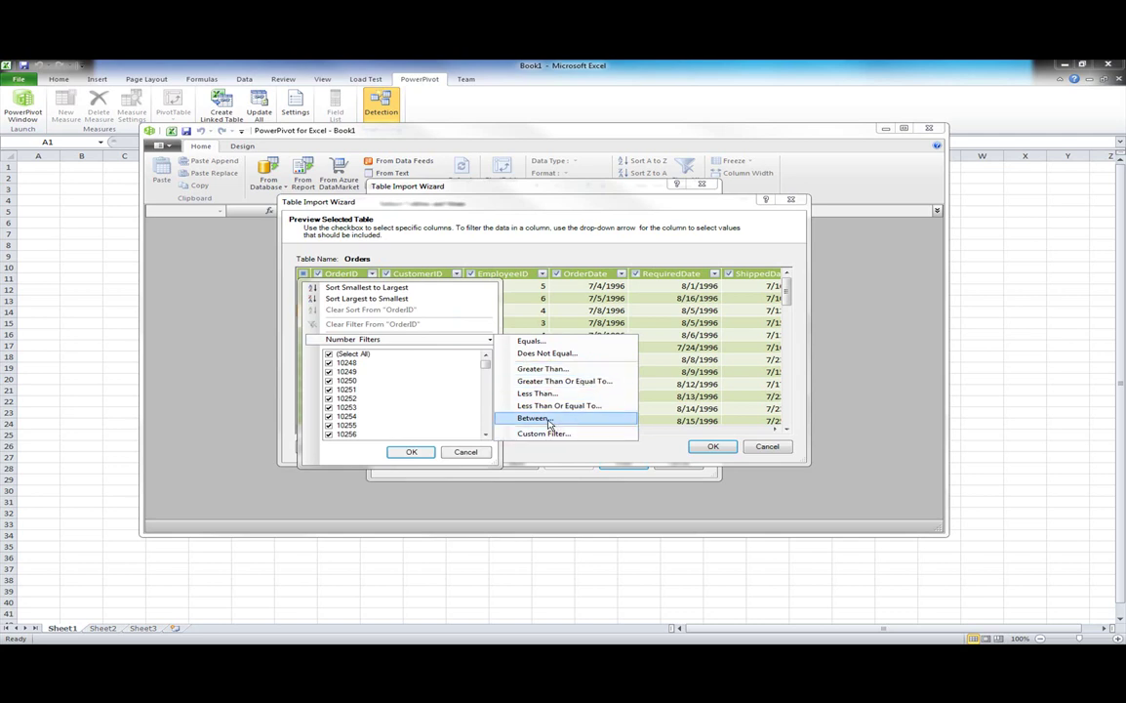
left_click(510, 439)
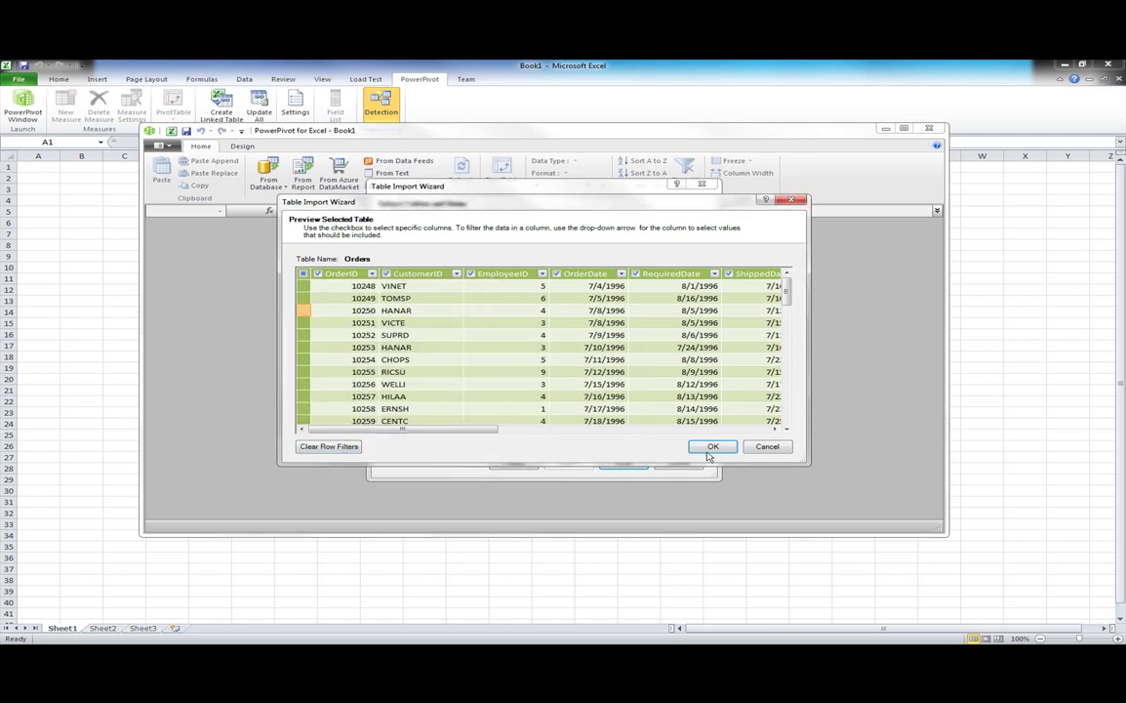
key("Return")
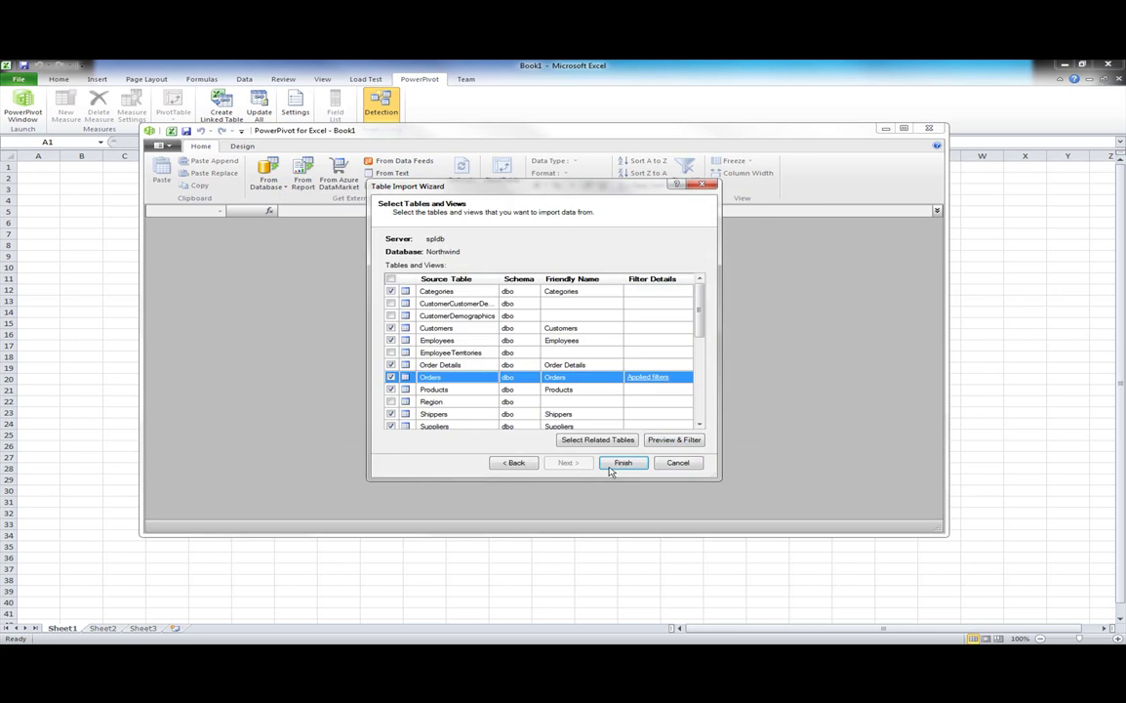
Run the import of the selected Northwind tables with the filtered Orders columns, and close the import wizard.
left_click(641, 376)
key("Return")
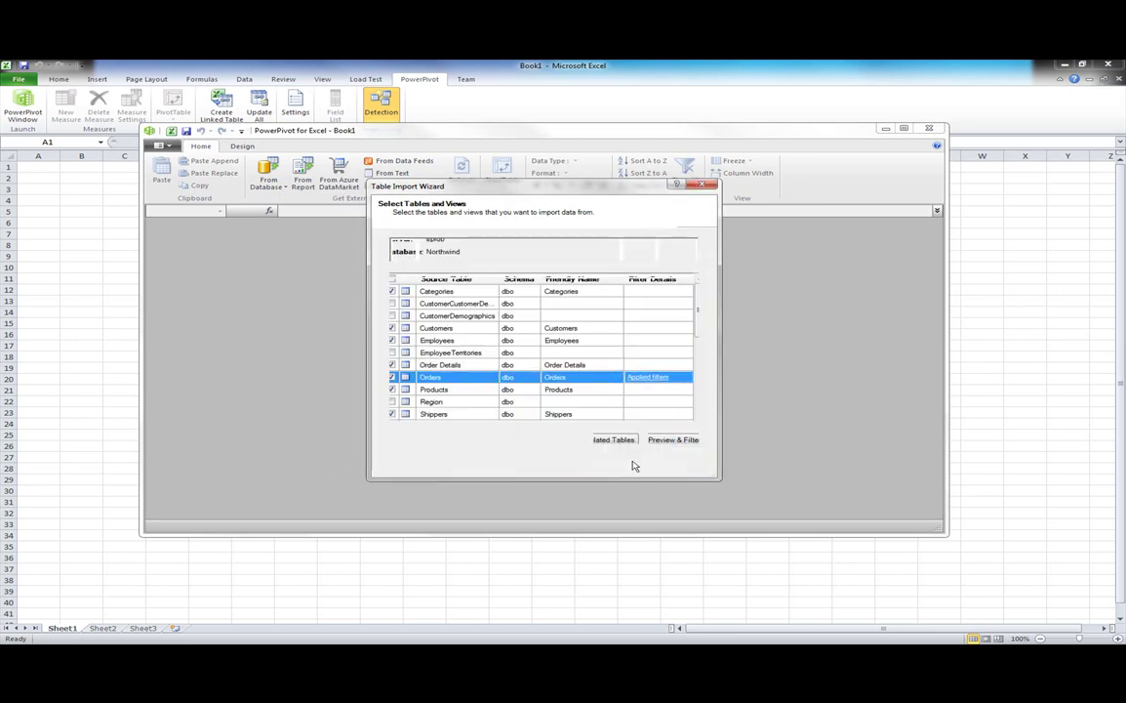
left_click(629, 463)
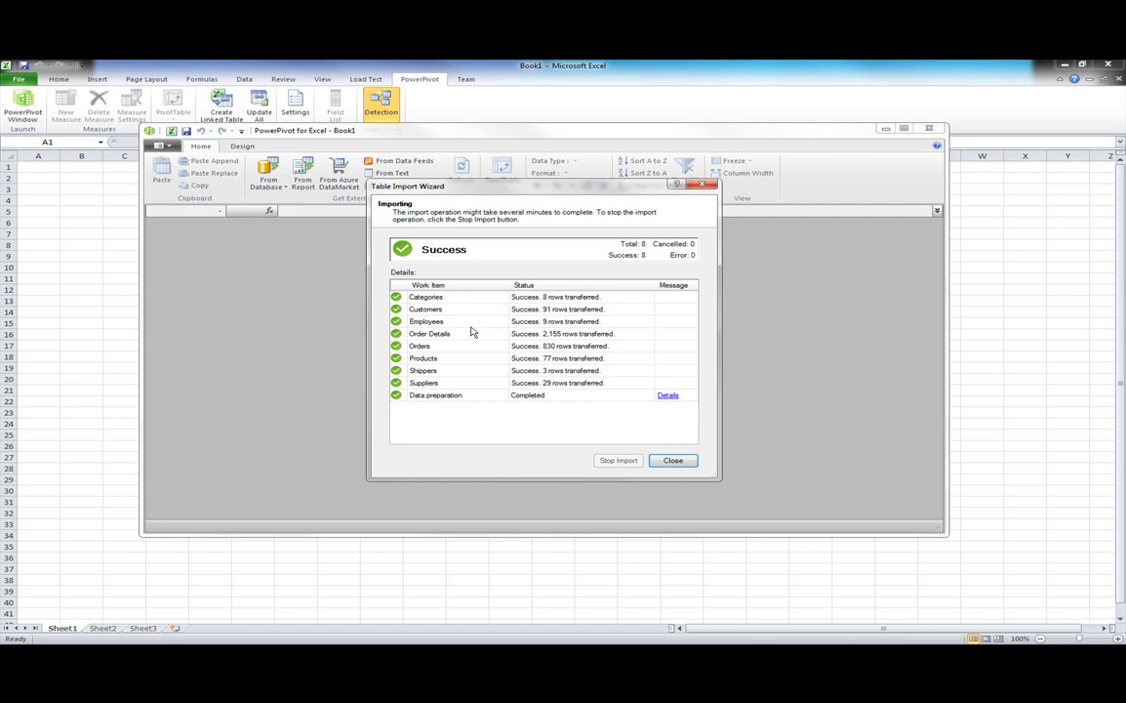
left_click(672, 459)
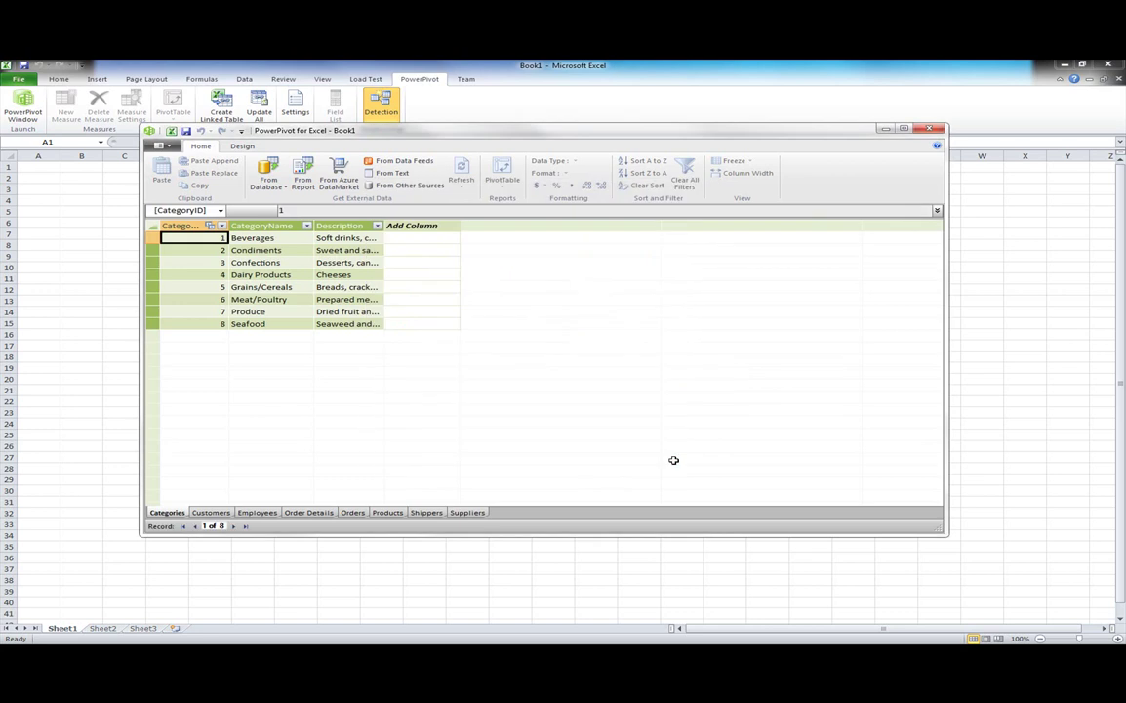
Look through the imported tables one by one, from Categories to Suppliers, ending on the Orders table.
left_click(211, 512)
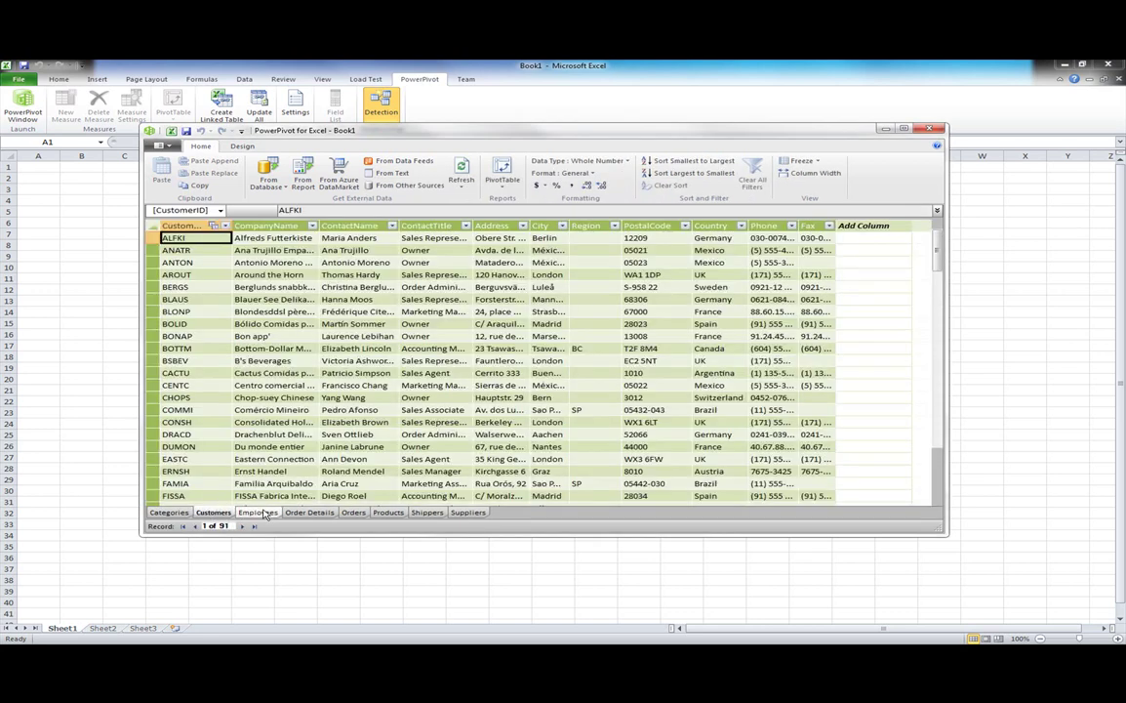
left_click(308, 512)
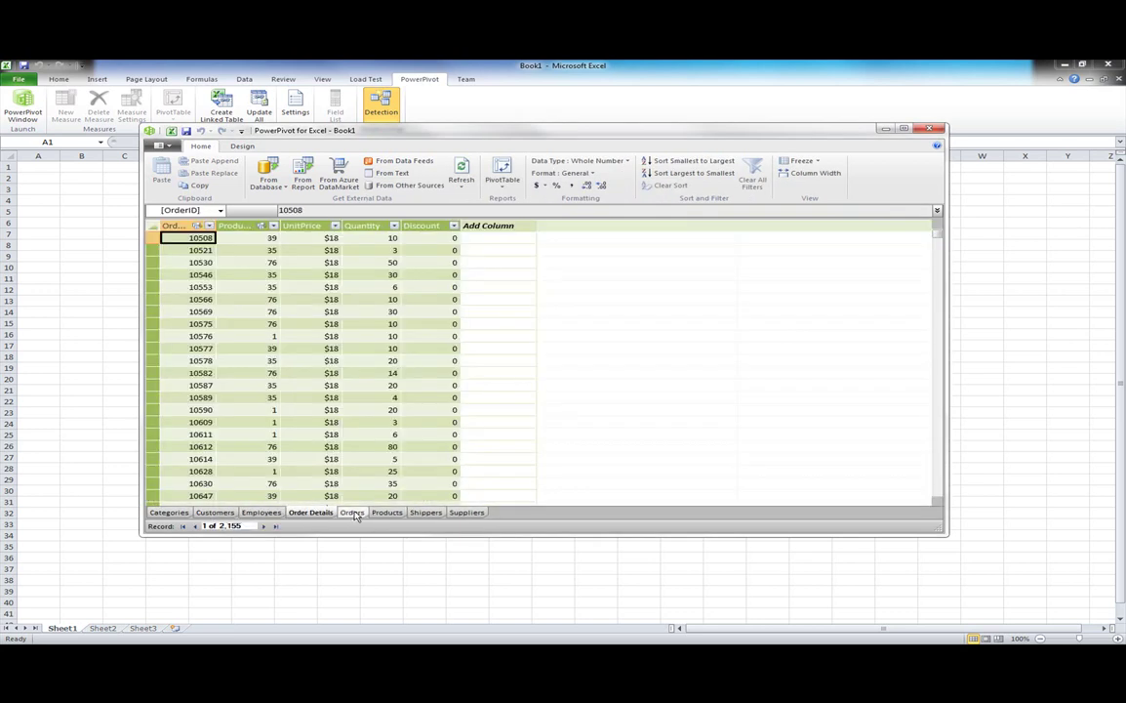
left_click(390, 512)
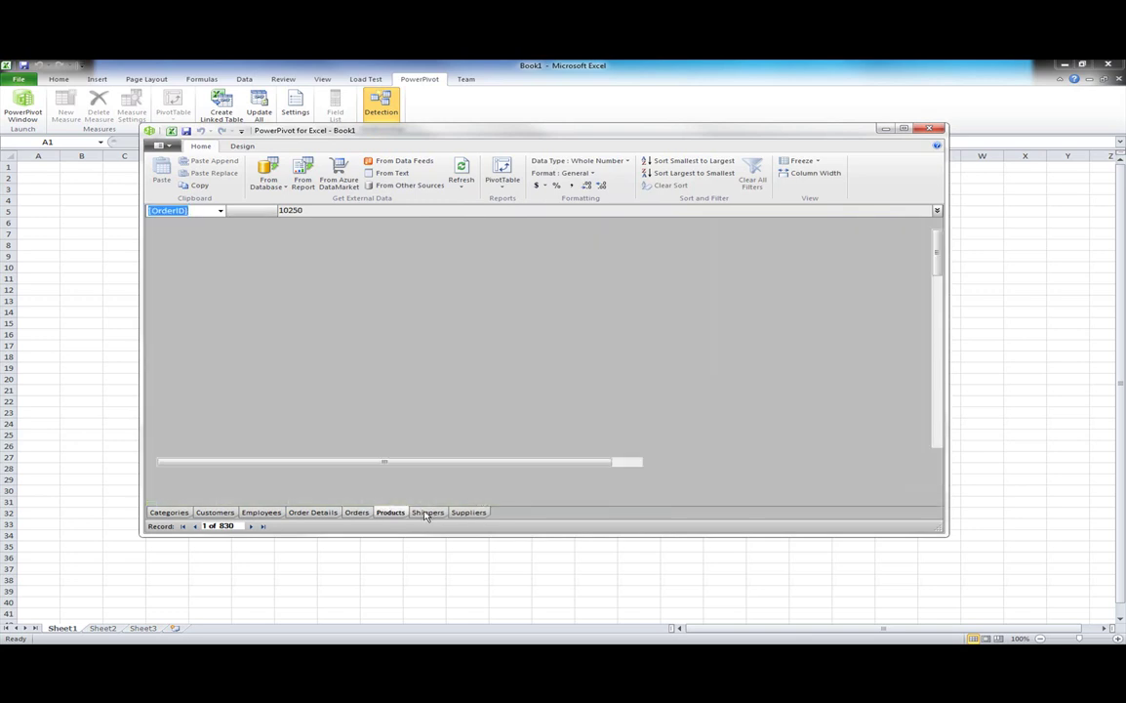
left_click(427, 514)
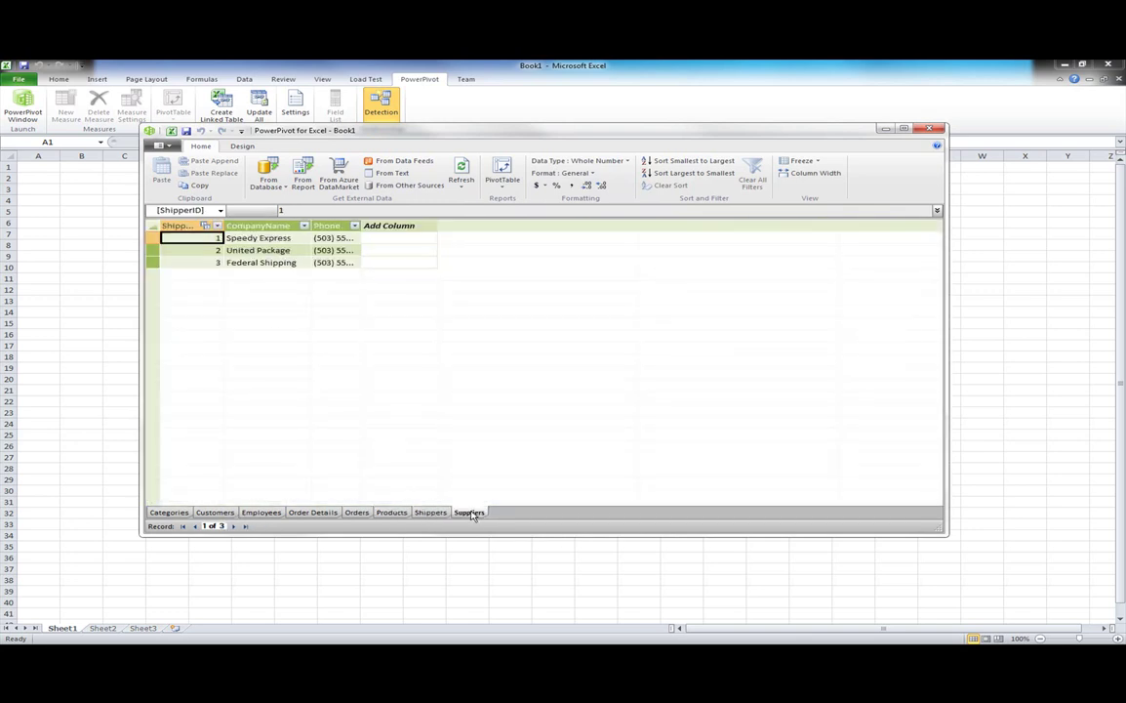
left_click(472, 513)
left_click(165, 513)
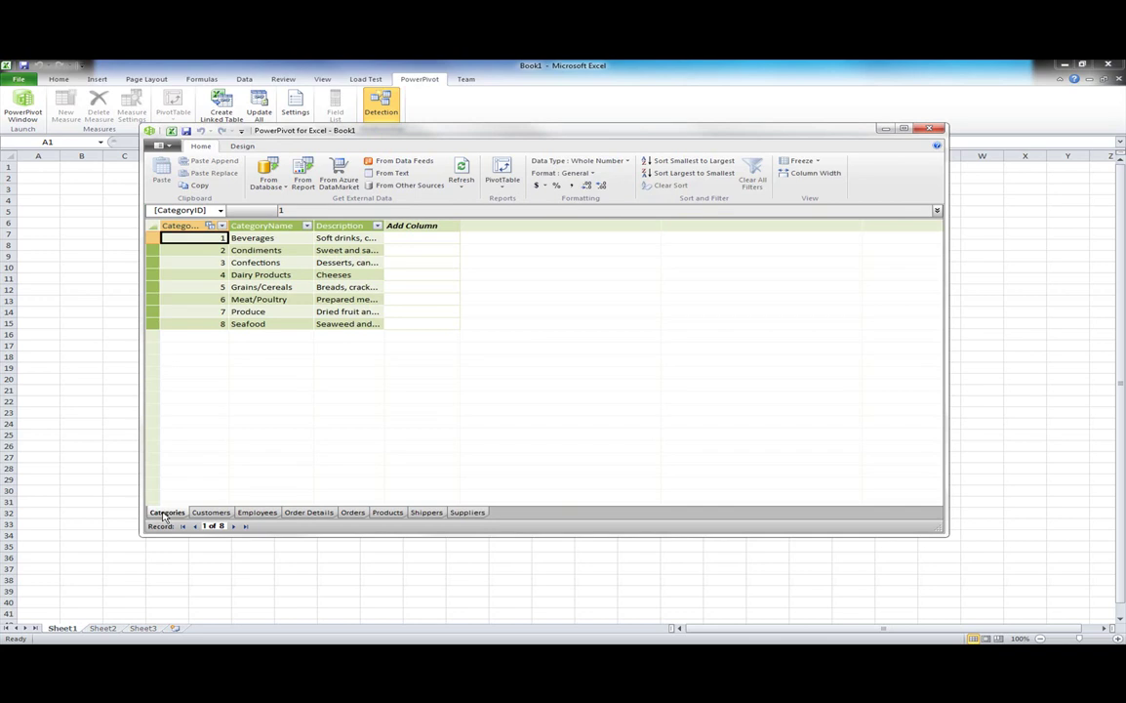
left_click(211, 513)
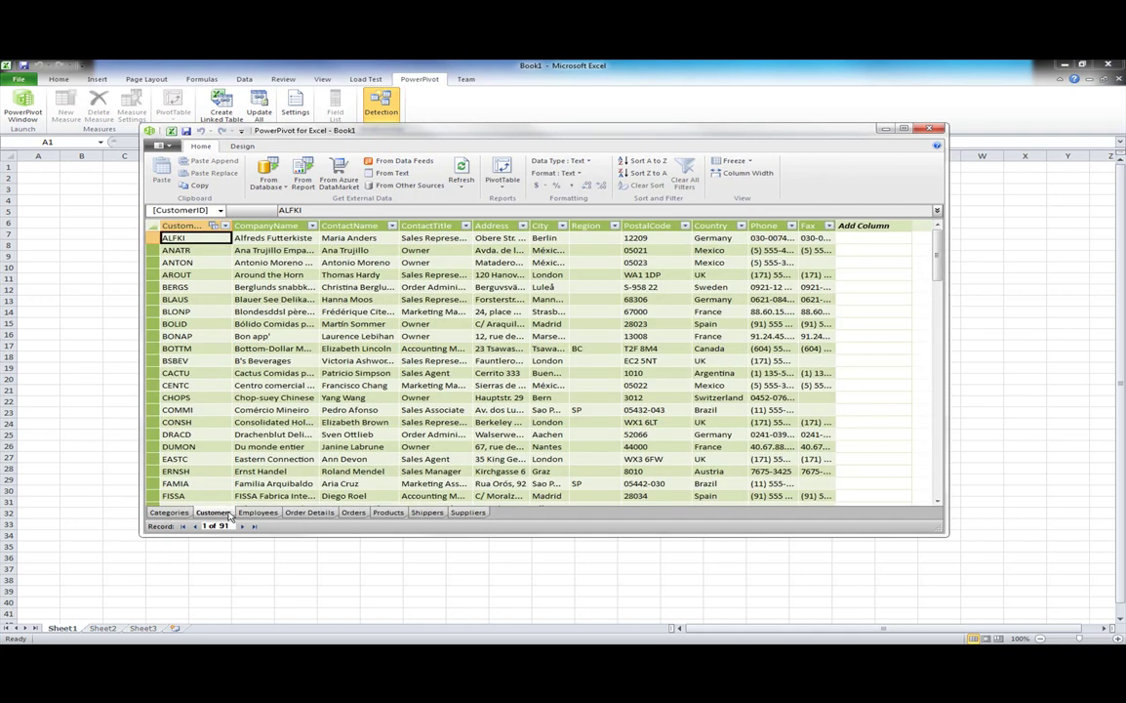
left_click(259, 513)
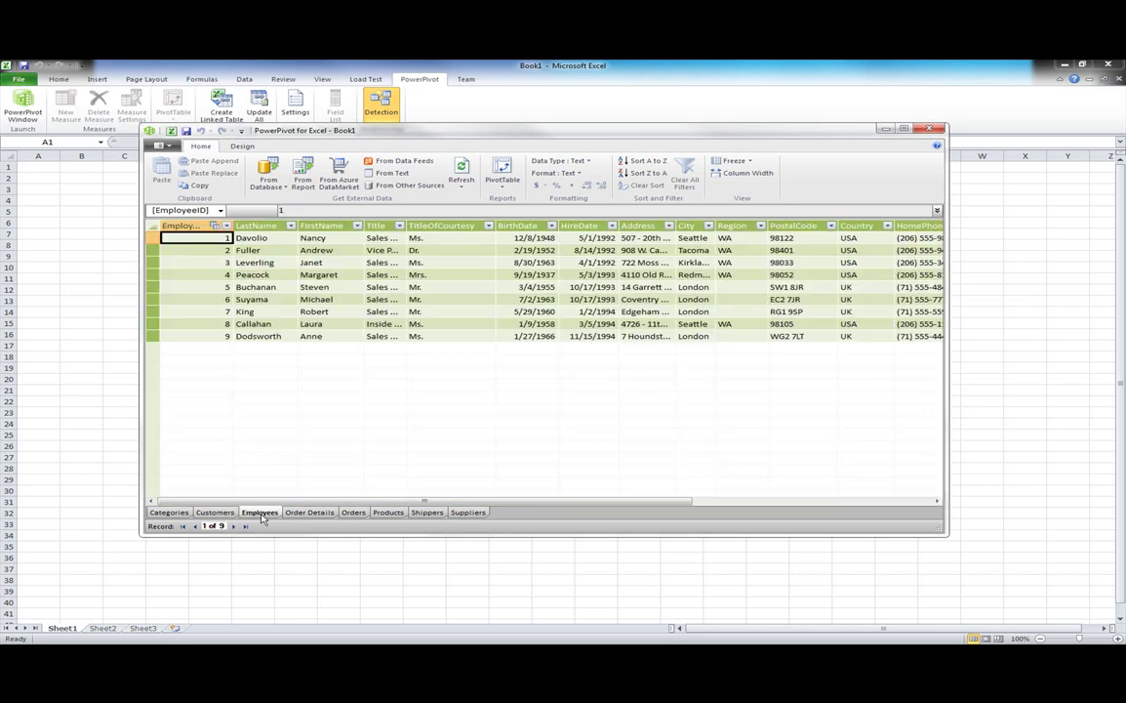
left_click(308, 514)
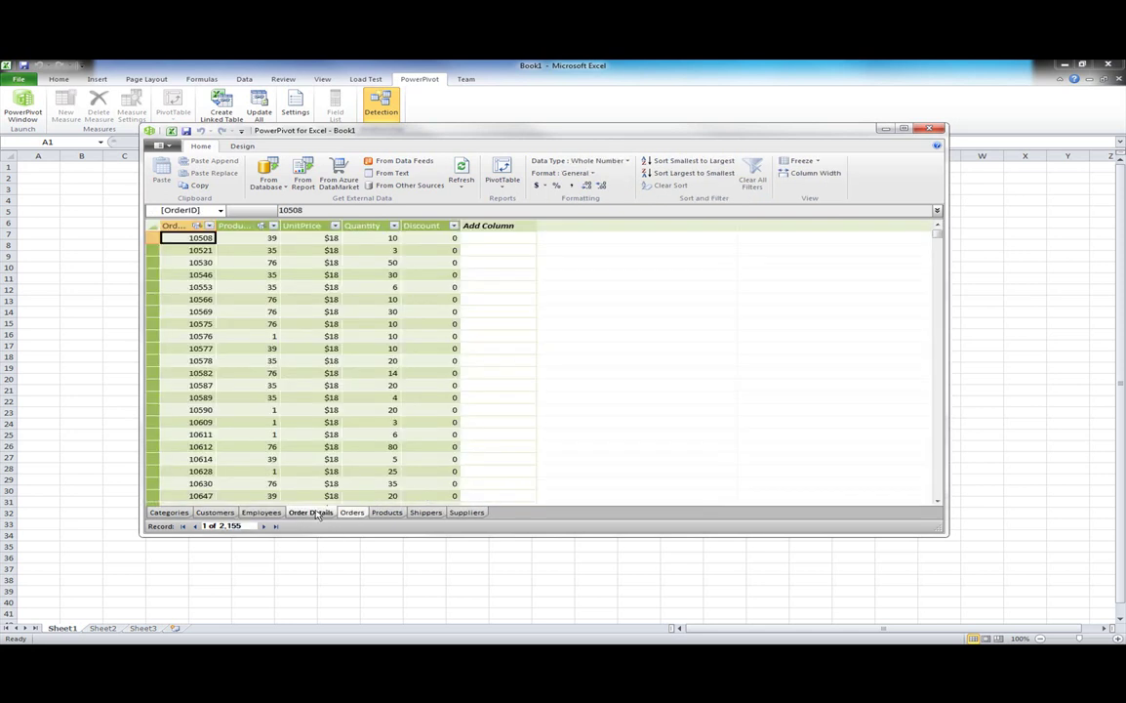
left_click(356, 513)
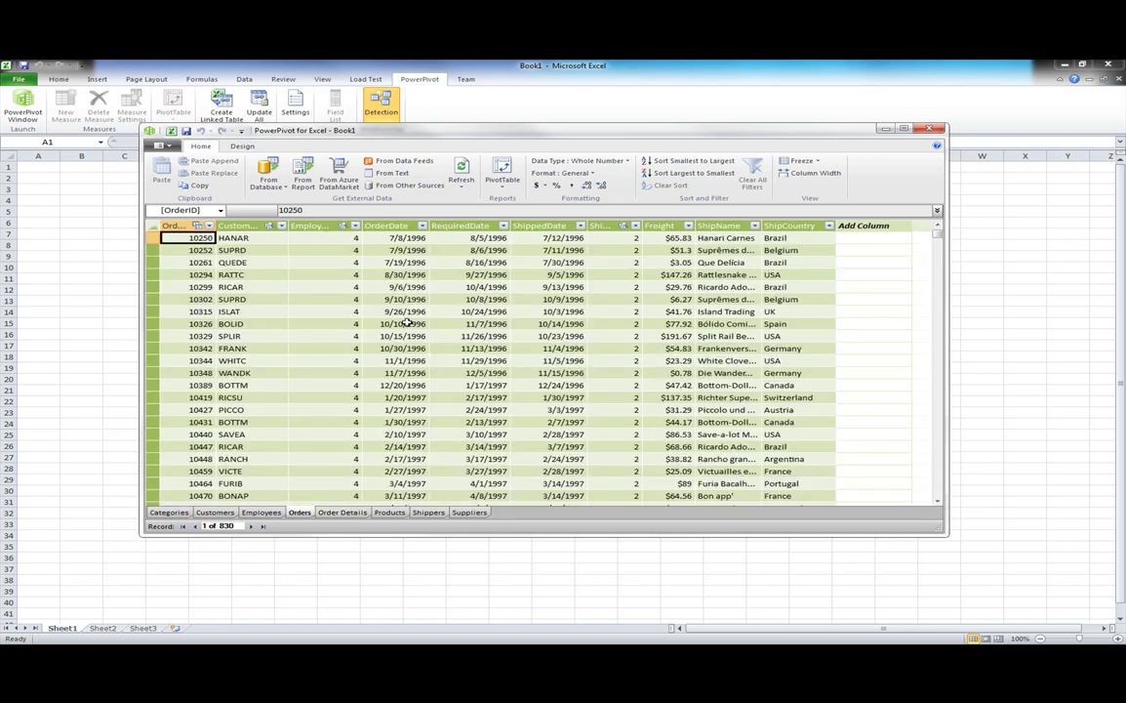
Filter the Orders table to rows whose ShippedDate is not equal to blank.
left_click(539, 237)
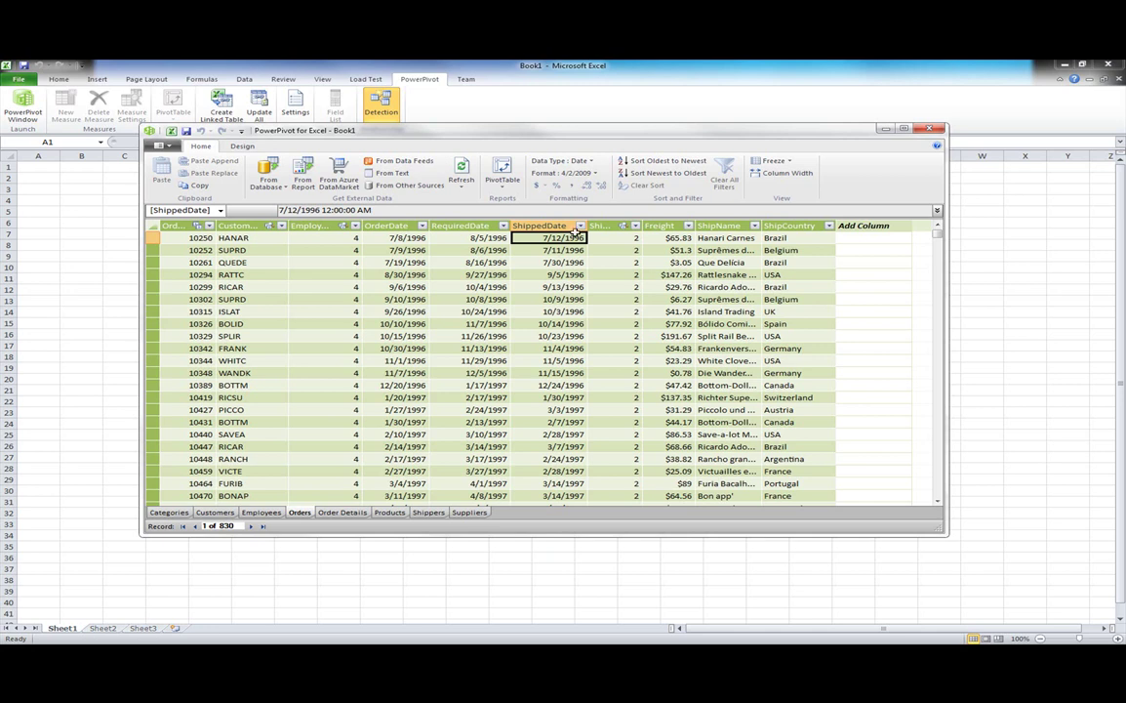
key("alt+Down")
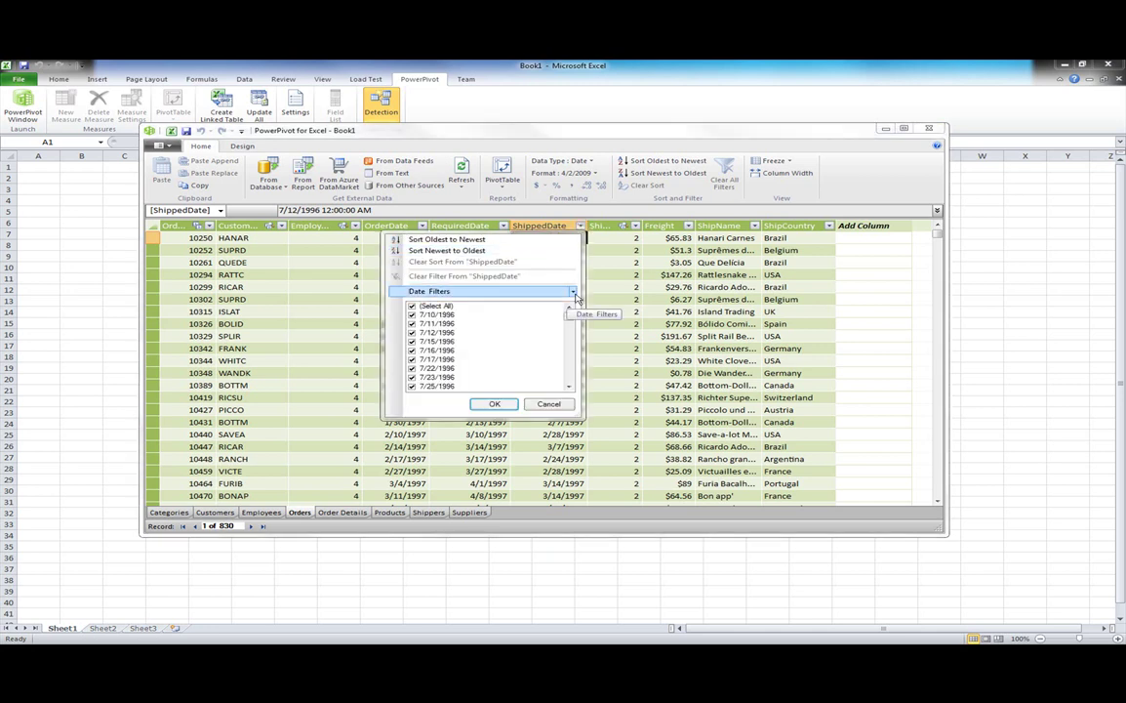
mouse_move(571, 290)
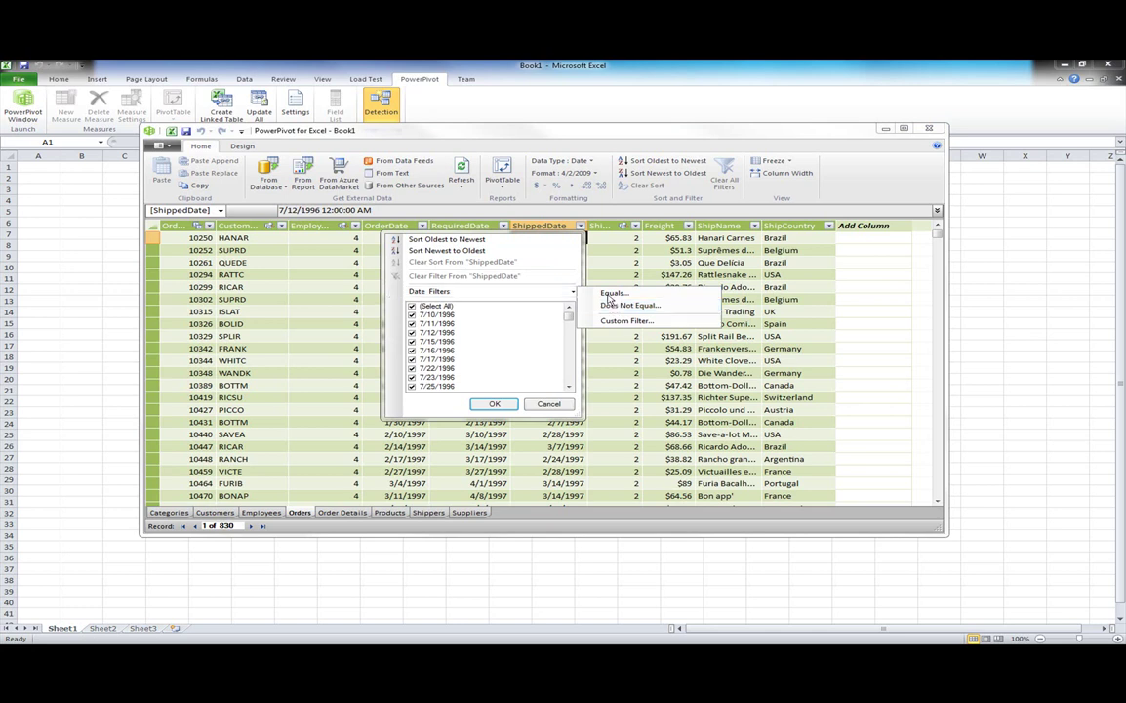
left_click(615, 308)
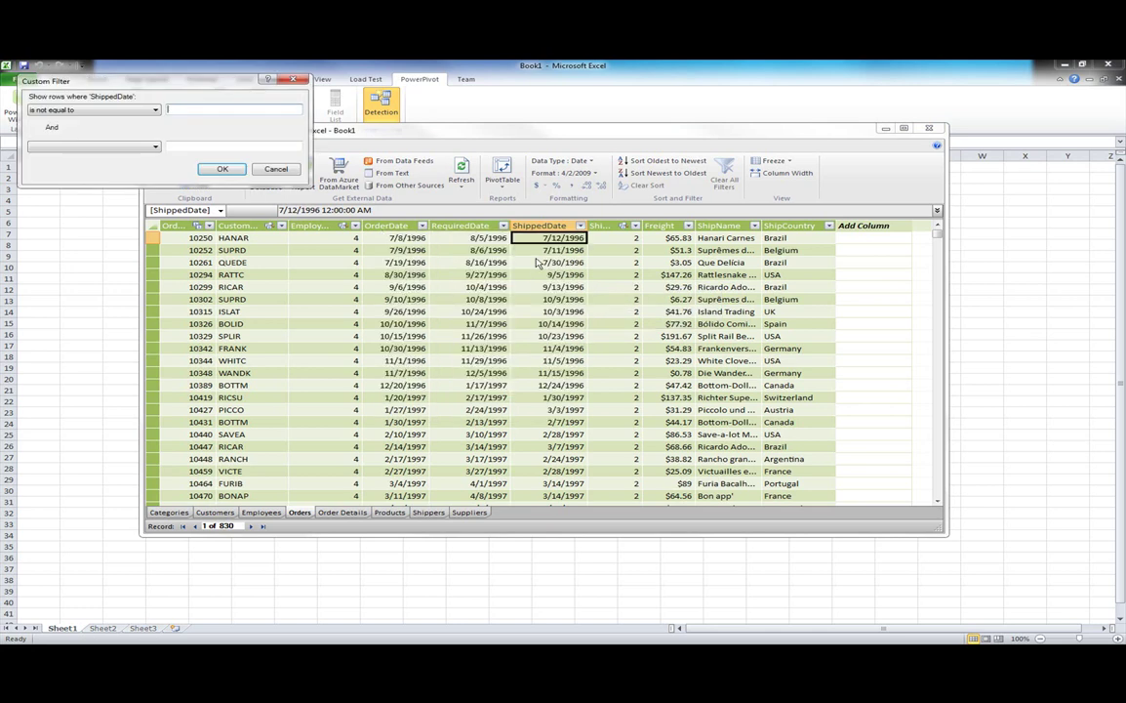
left_click(223, 171)
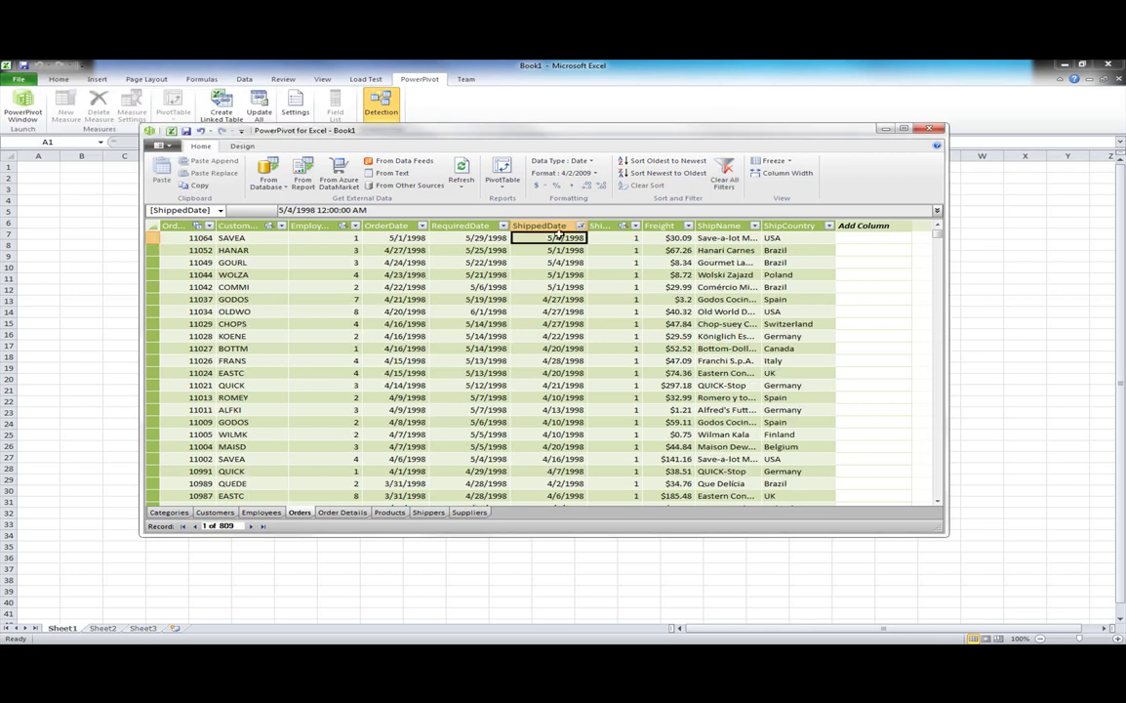
Add a calculated column to the Orders table with the formula =year(Orders[ShippedDate]).
left_click(544, 225)
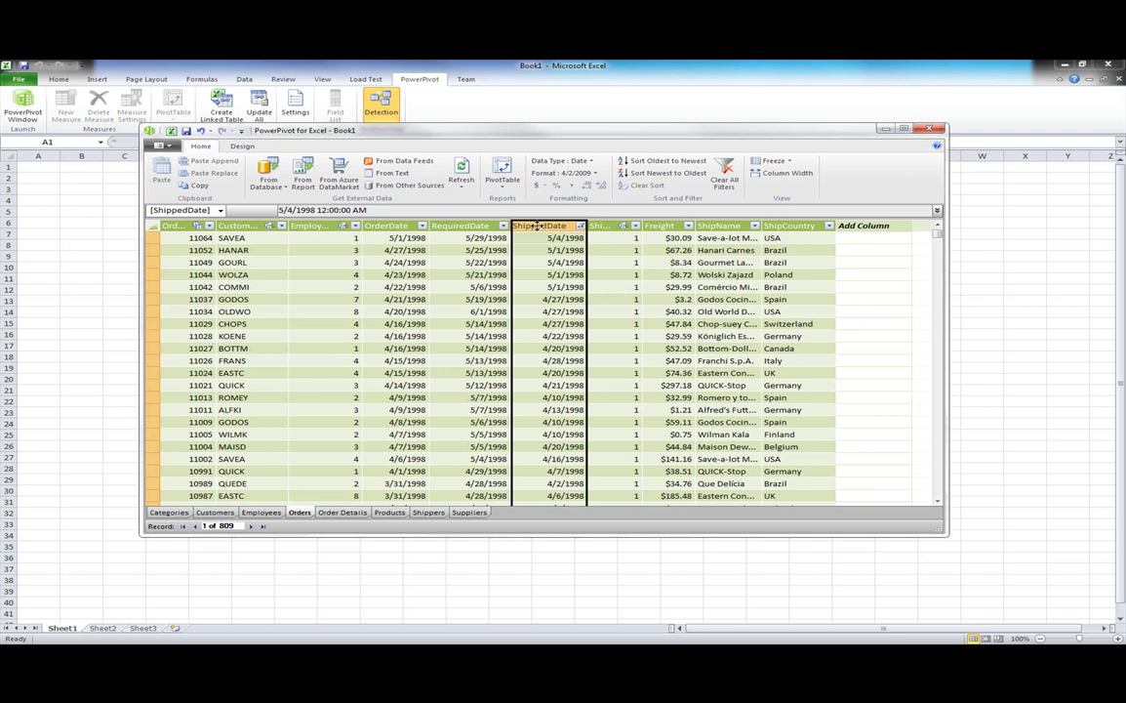
left_click(849, 240)
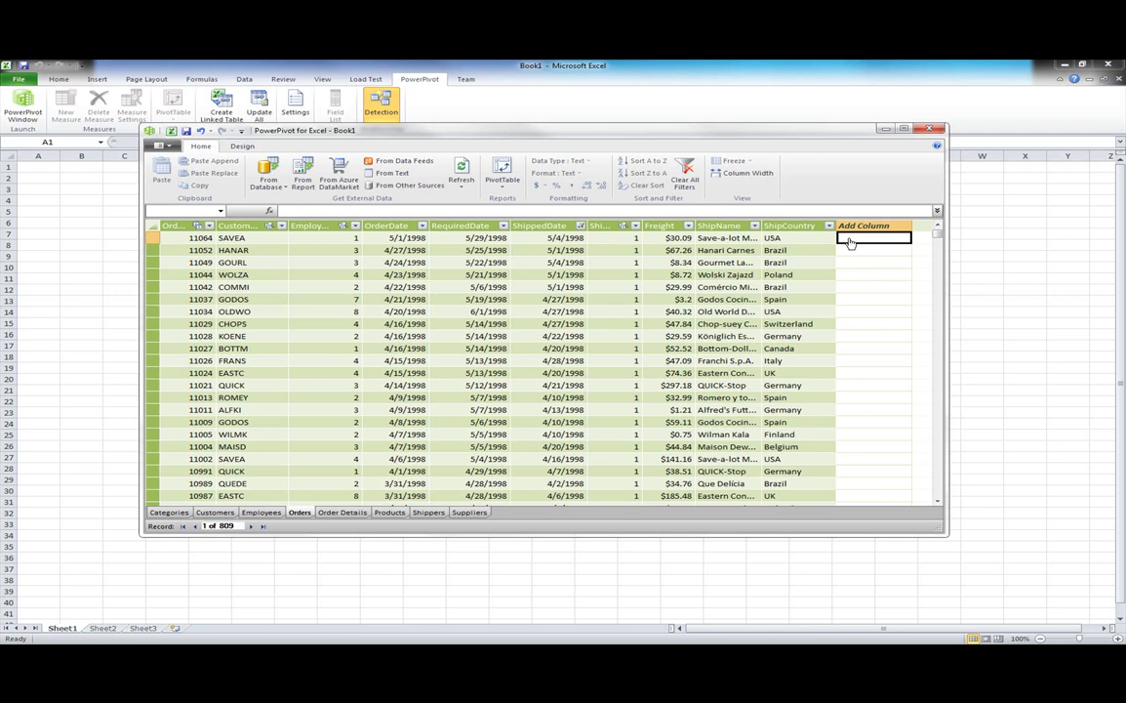
left_click(364, 211)
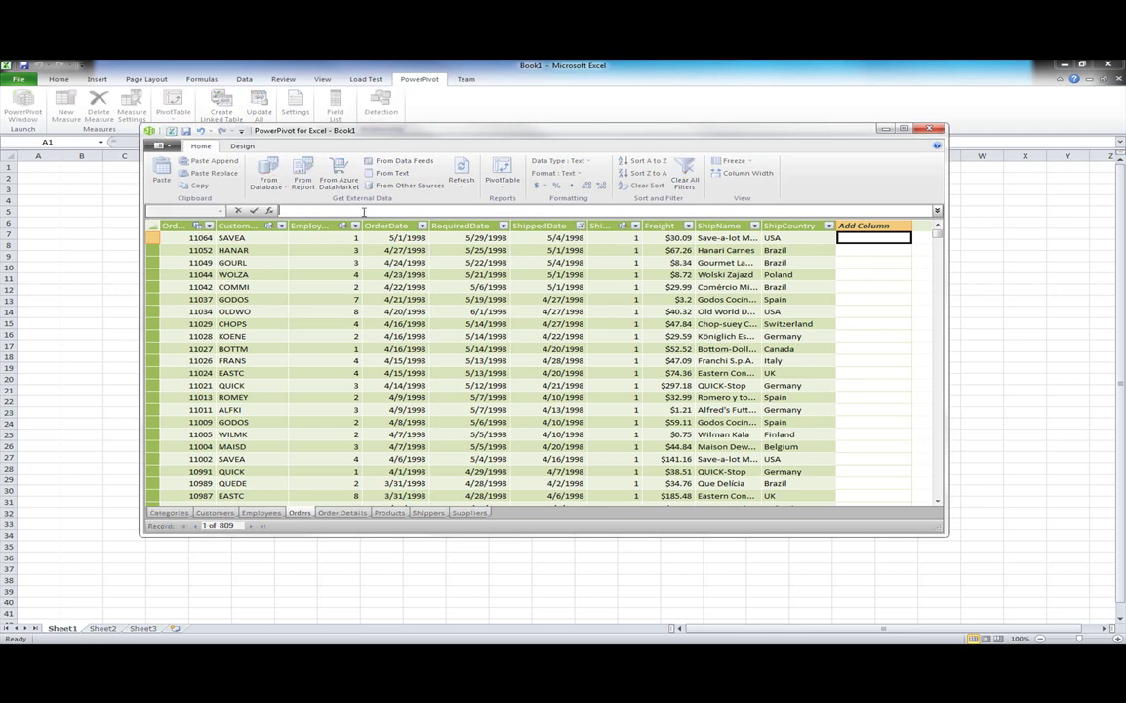
type("=")
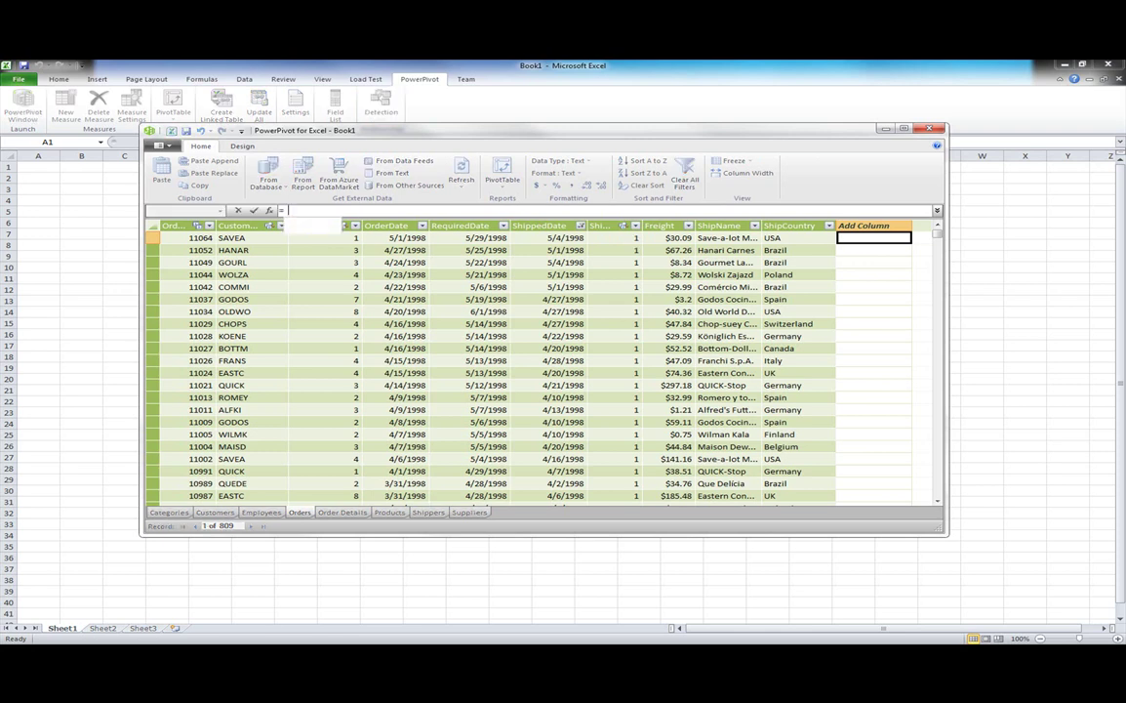
type("year(")
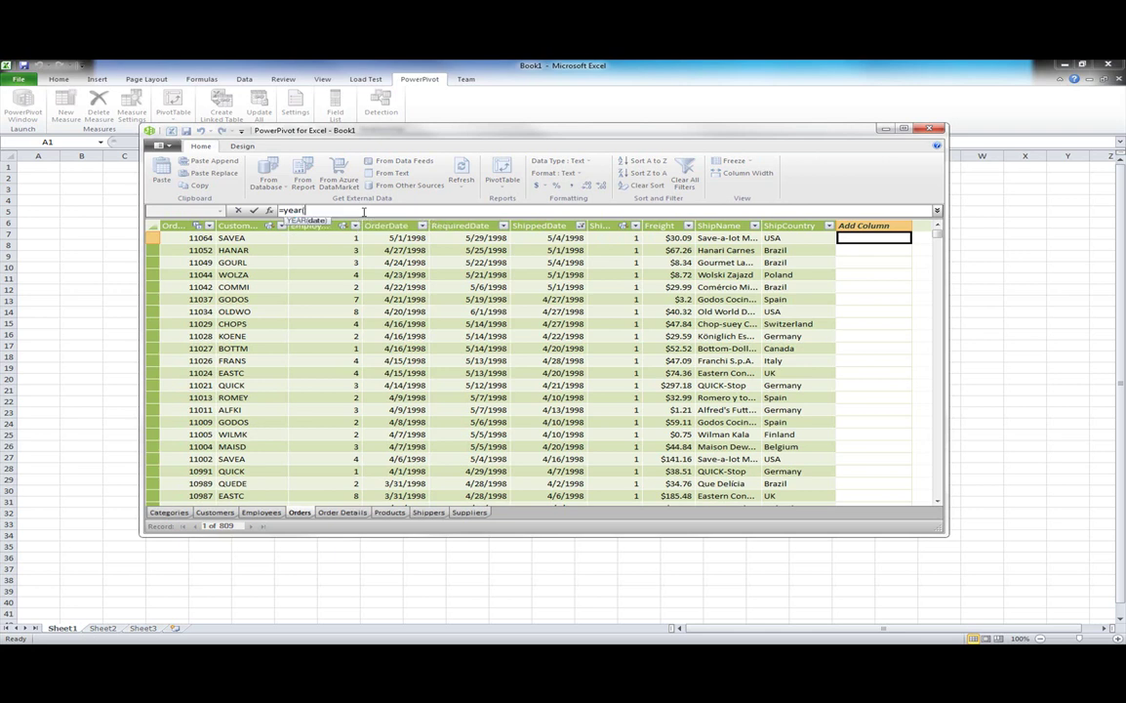
left_click(544, 226)
type(")")
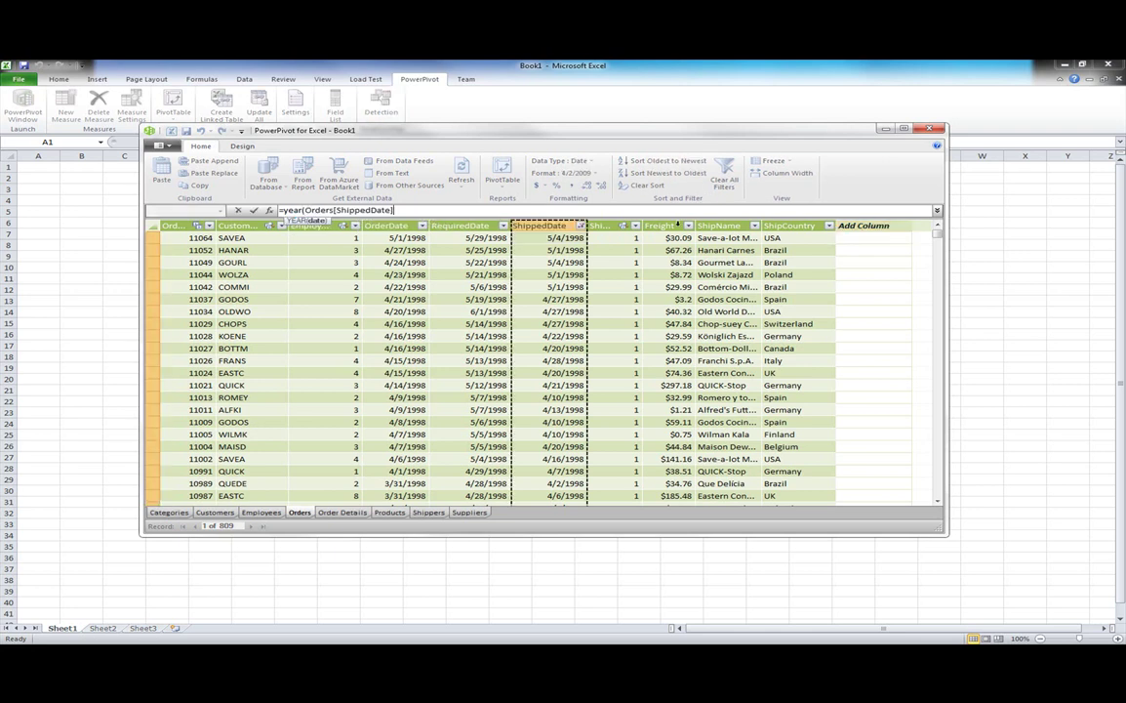
type(")")
key("Return")
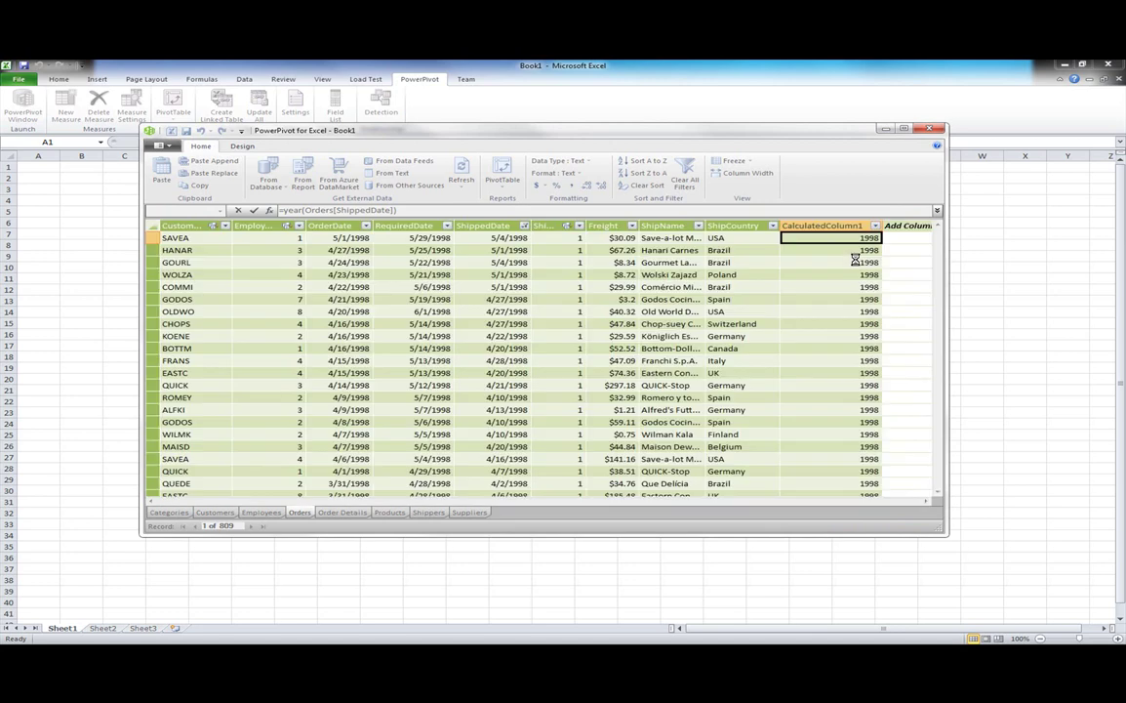
Rename the new calculated column in the Orders table to Year.
double_click(823, 225)
type("Yea")
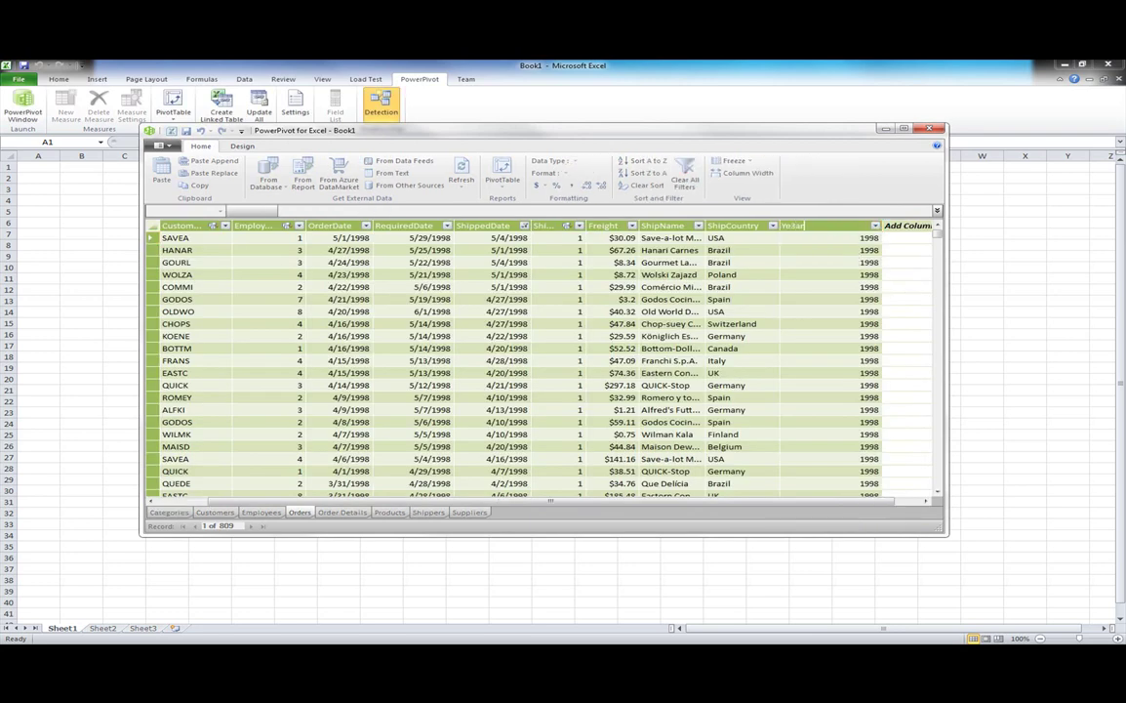
type("r")
key("Return")
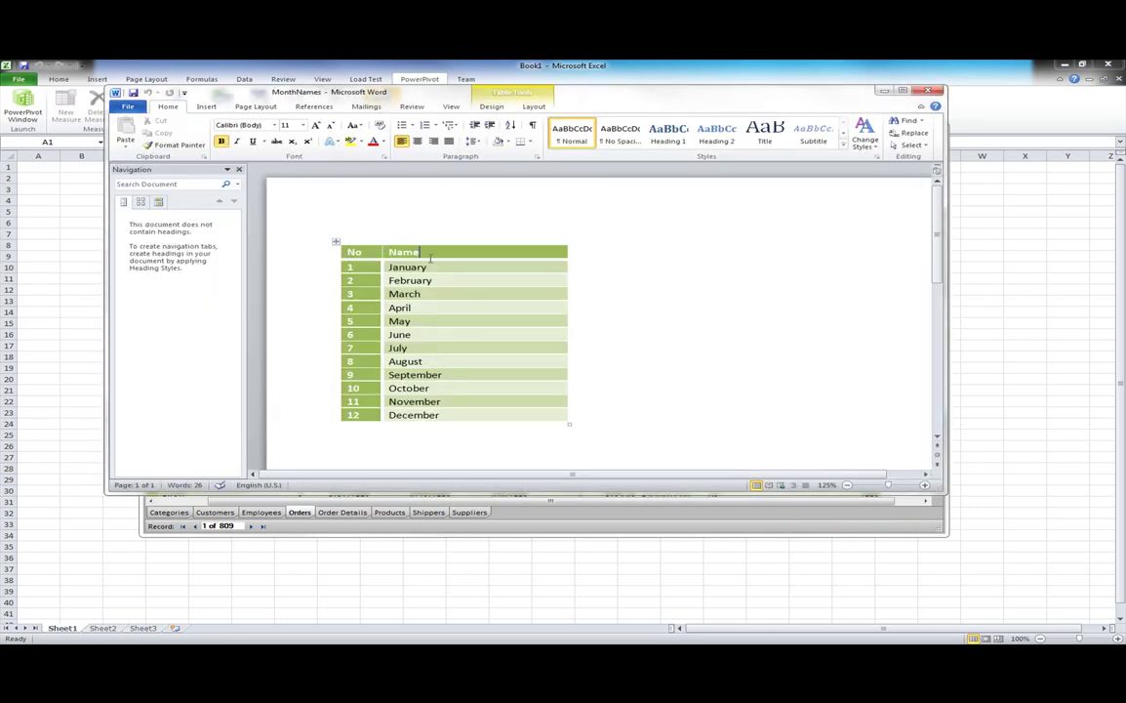
In the Word document MonthNames, copy the whole table of month numbers and names, including its header row.
left_click_drag(354, 251, 522, 414)
right_click(469, 369)
left_click(496, 393)
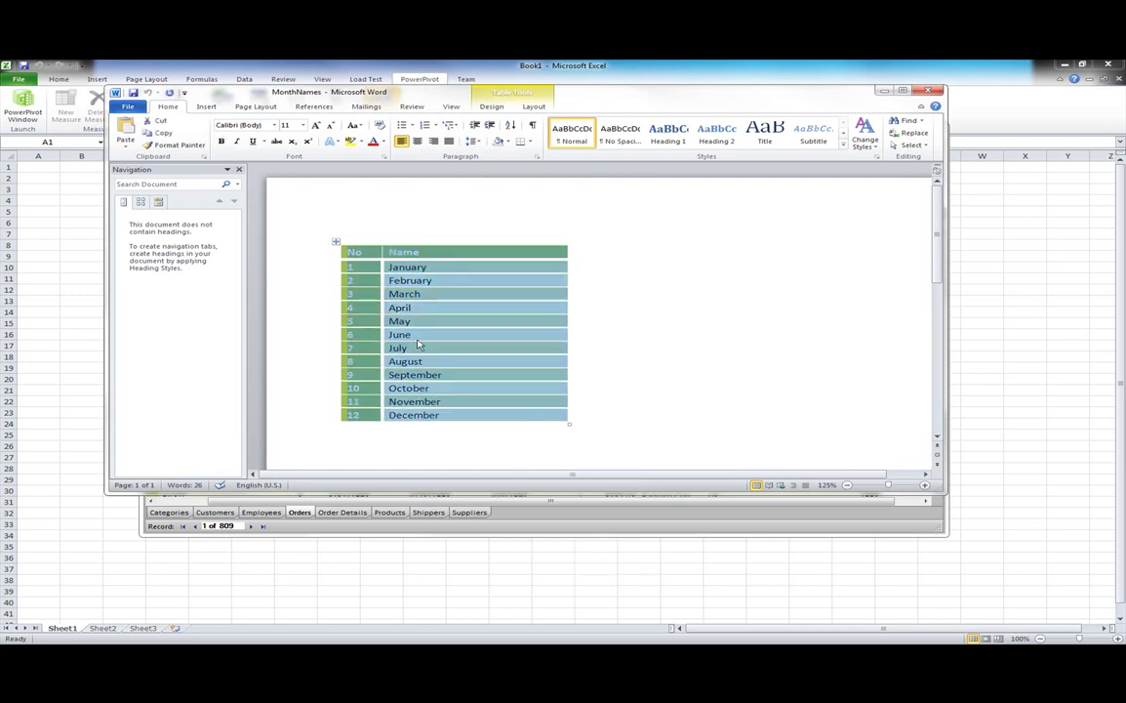
Switch to PowerPivot, paste the copied months as a new table named MonthNames, and widen its Name column to fit the full month names.
key("alt+Tab")
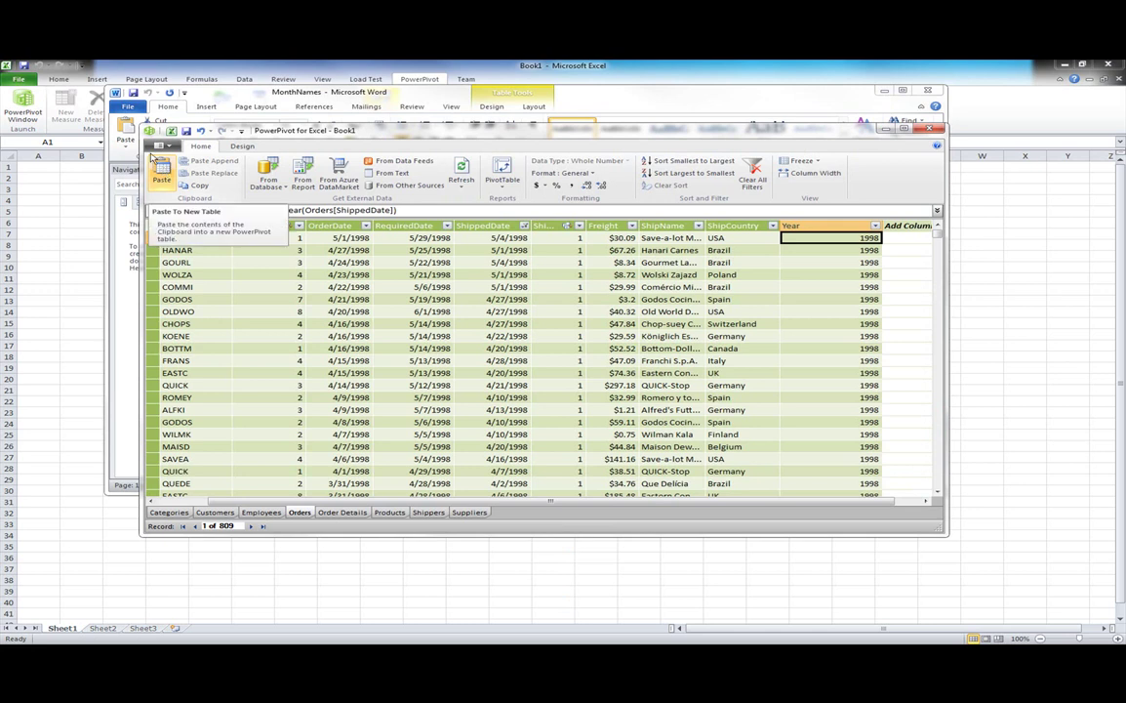
left_click(160, 179)
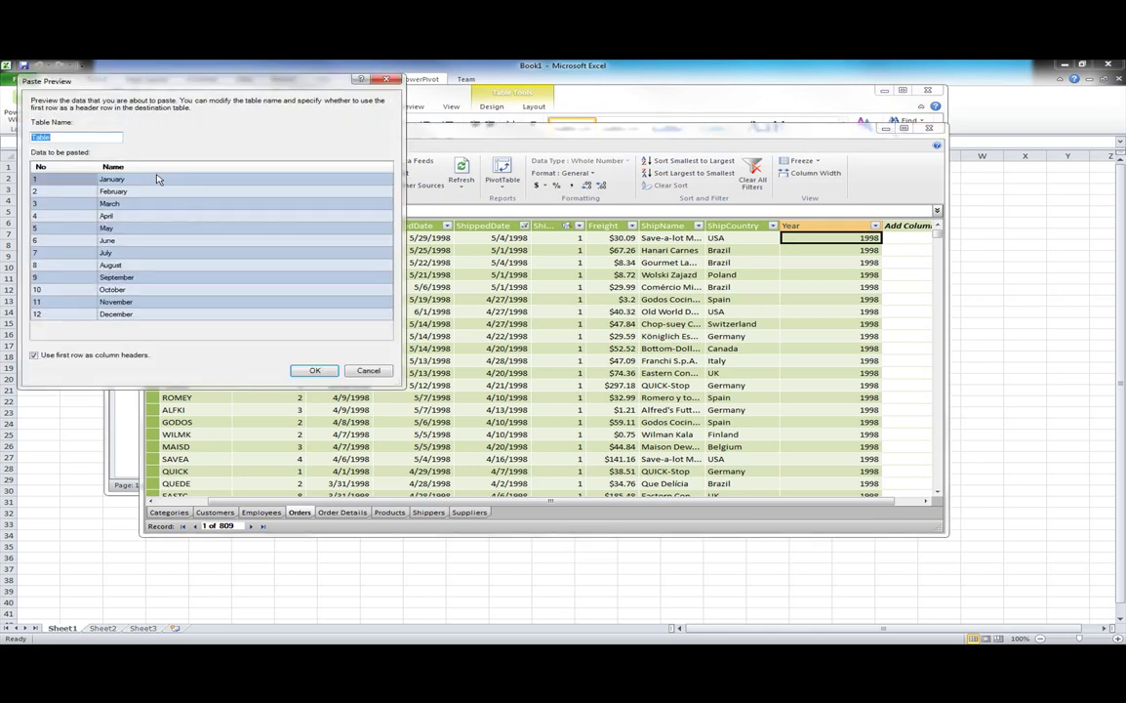
type("MonthNames")
left_click(316, 371)
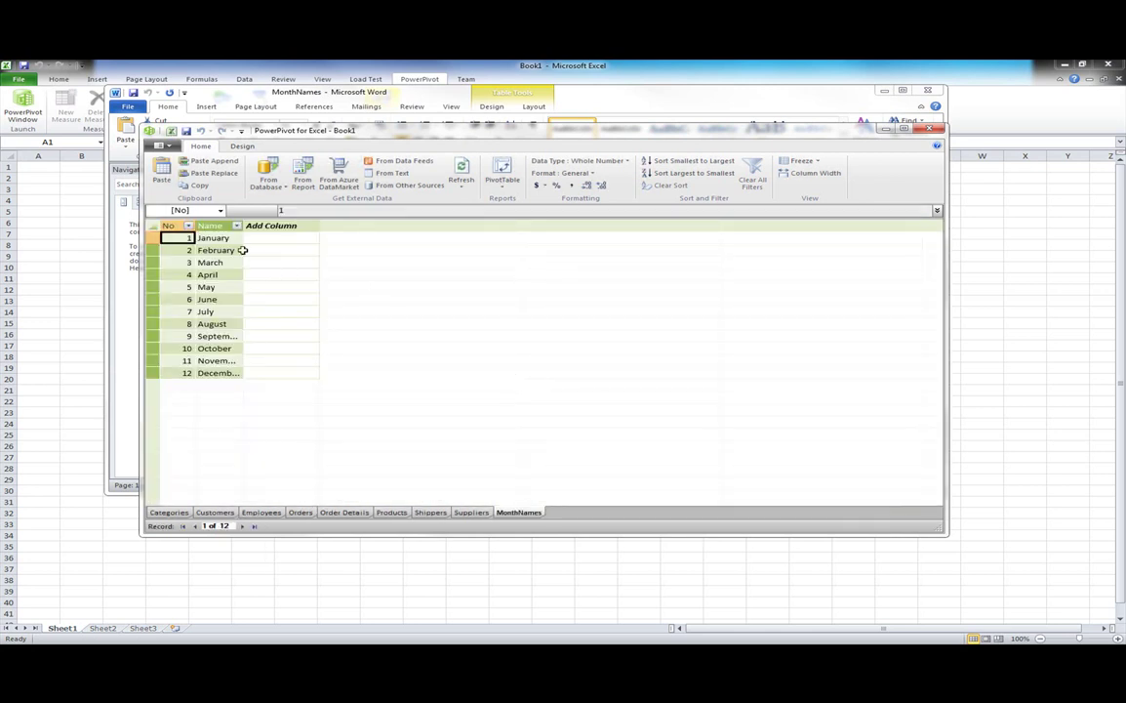
left_click_drag(242, 225, 331, 226)
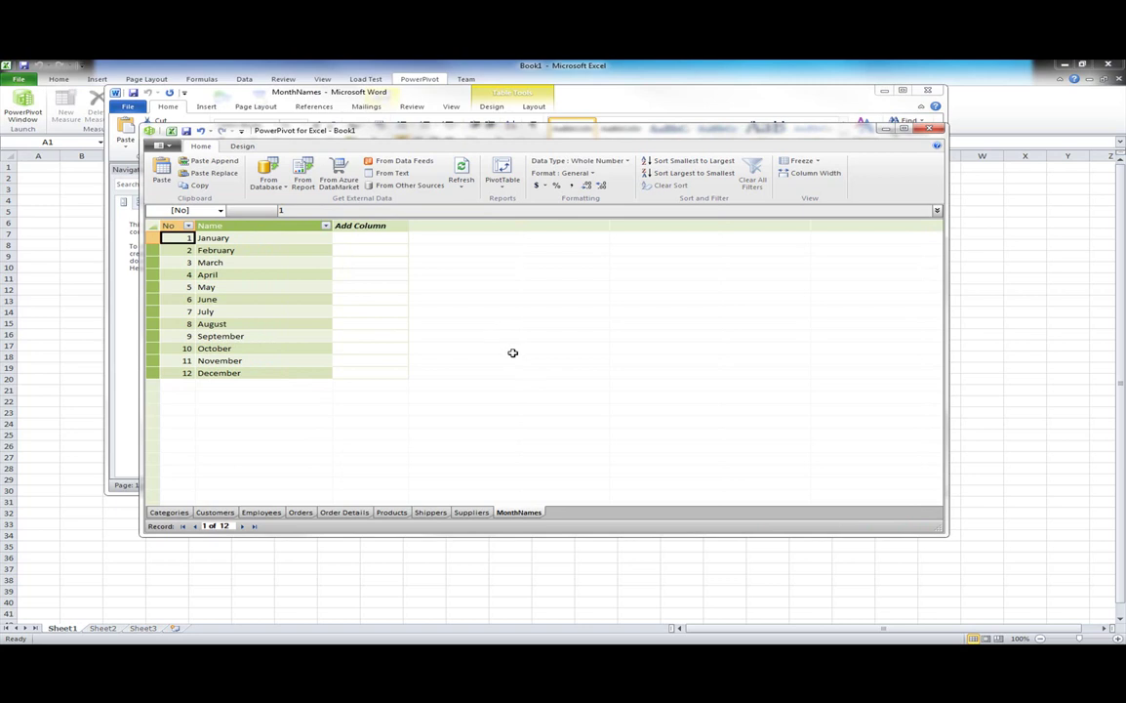
Add a calculated column to the Orders table with the formula =MONTH(Orders[ShippedDate]).
left_click(304, 514)
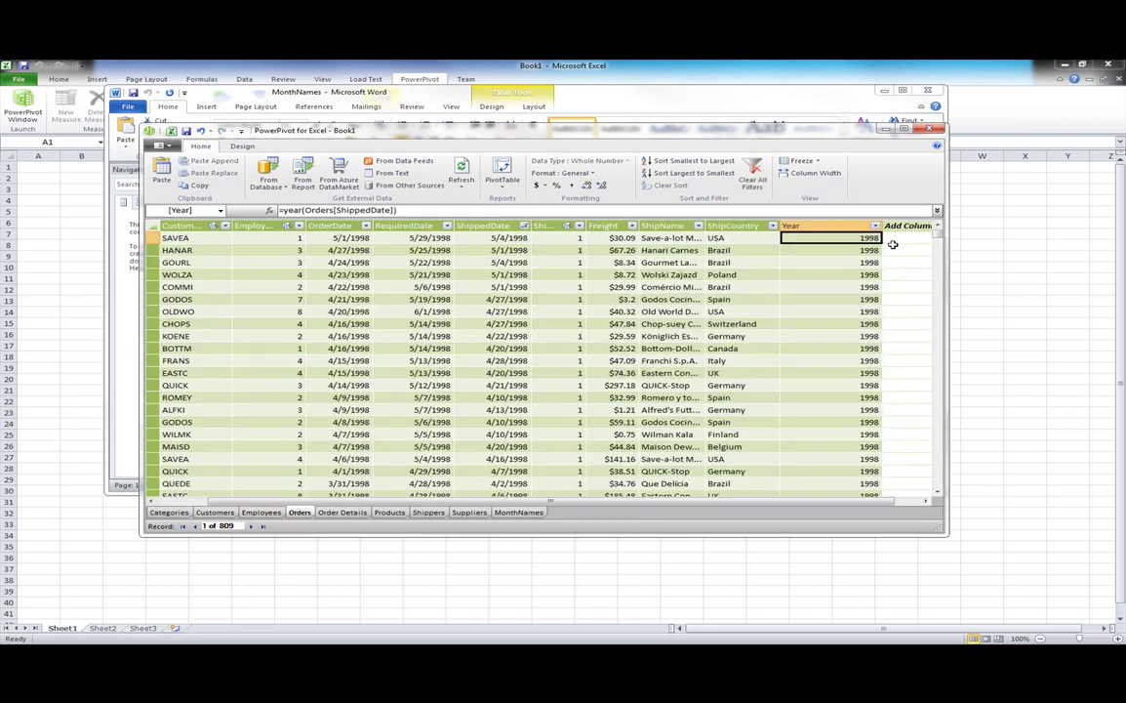
left_click(899, 239)
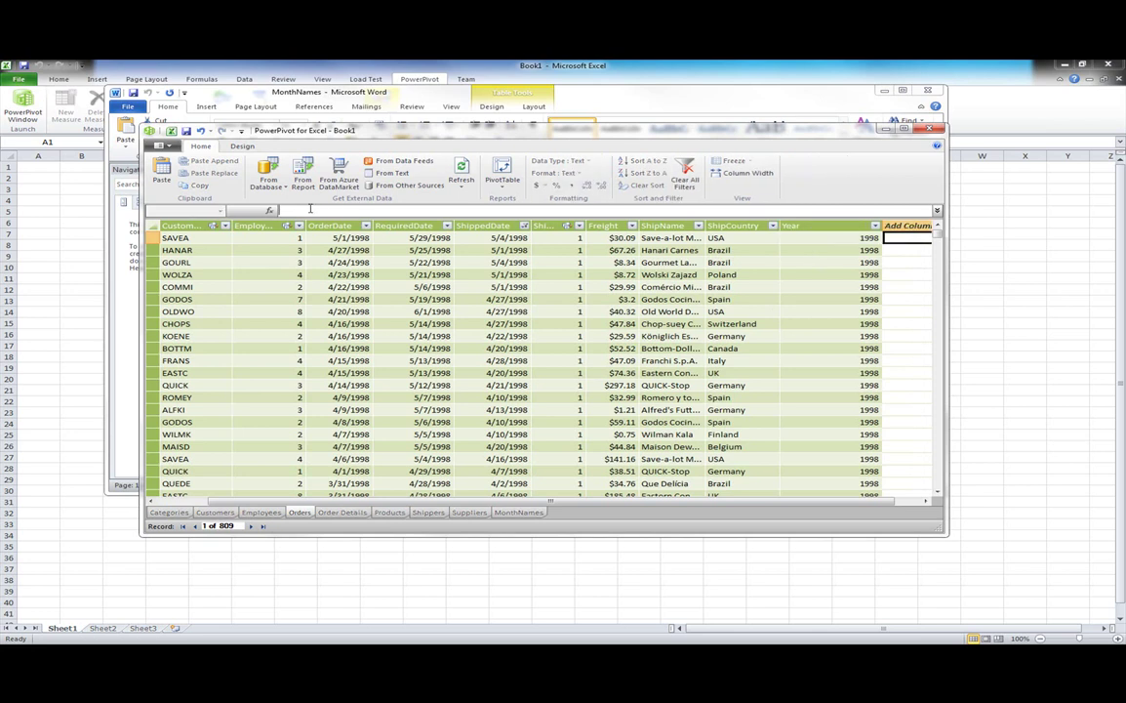
left_click(333, 209)
type("=")
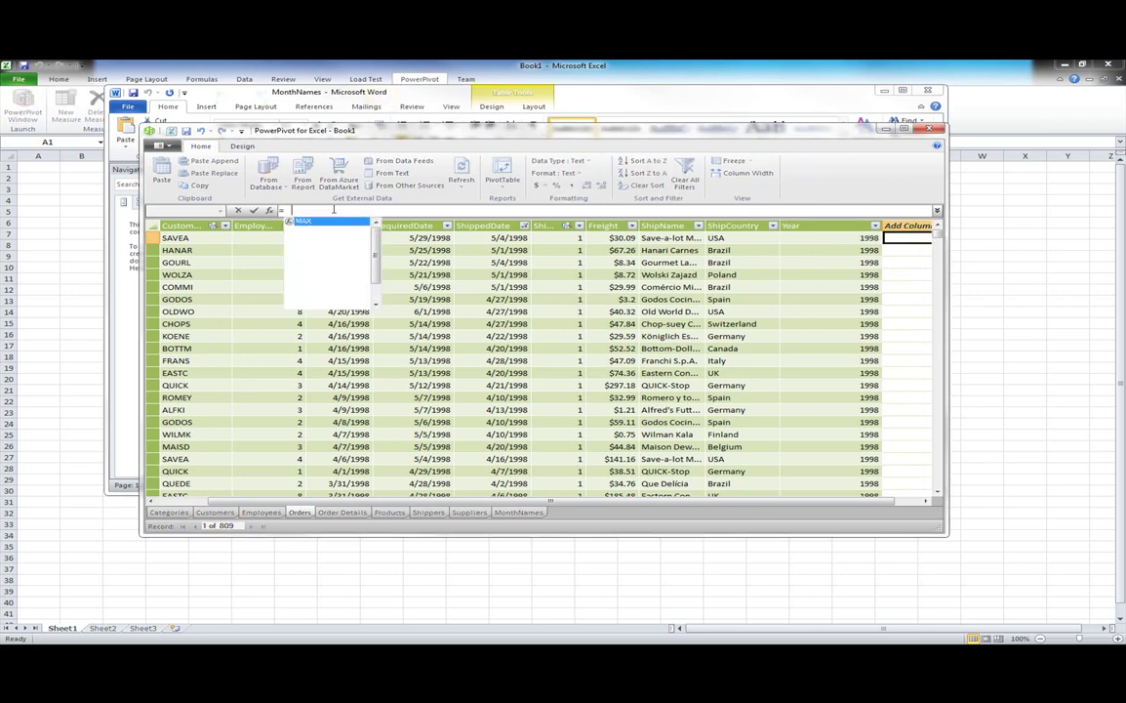
type("month")
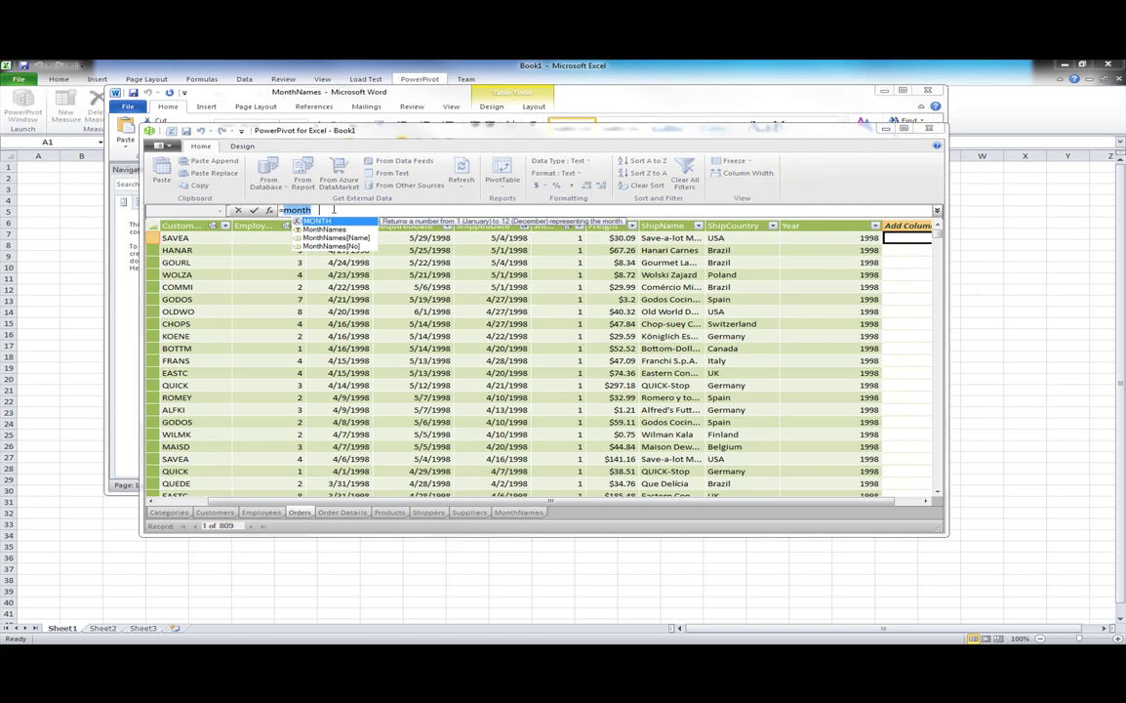
key("Tab")
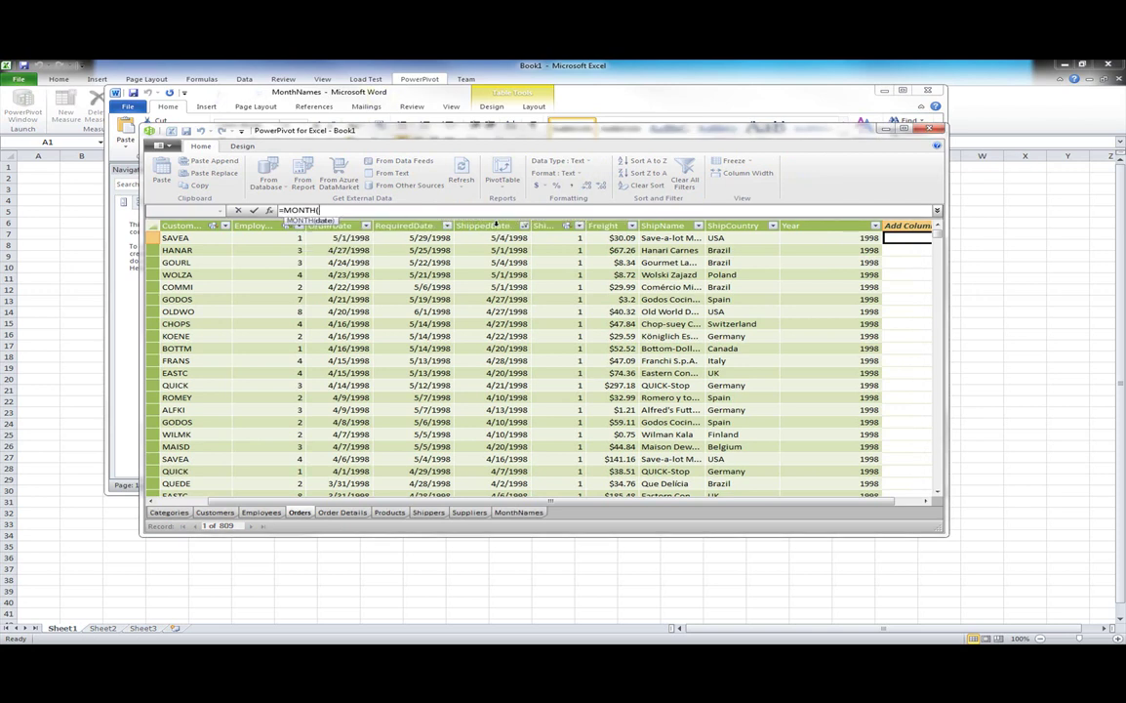
left_click(495, 225)
type(")")
key("Return")
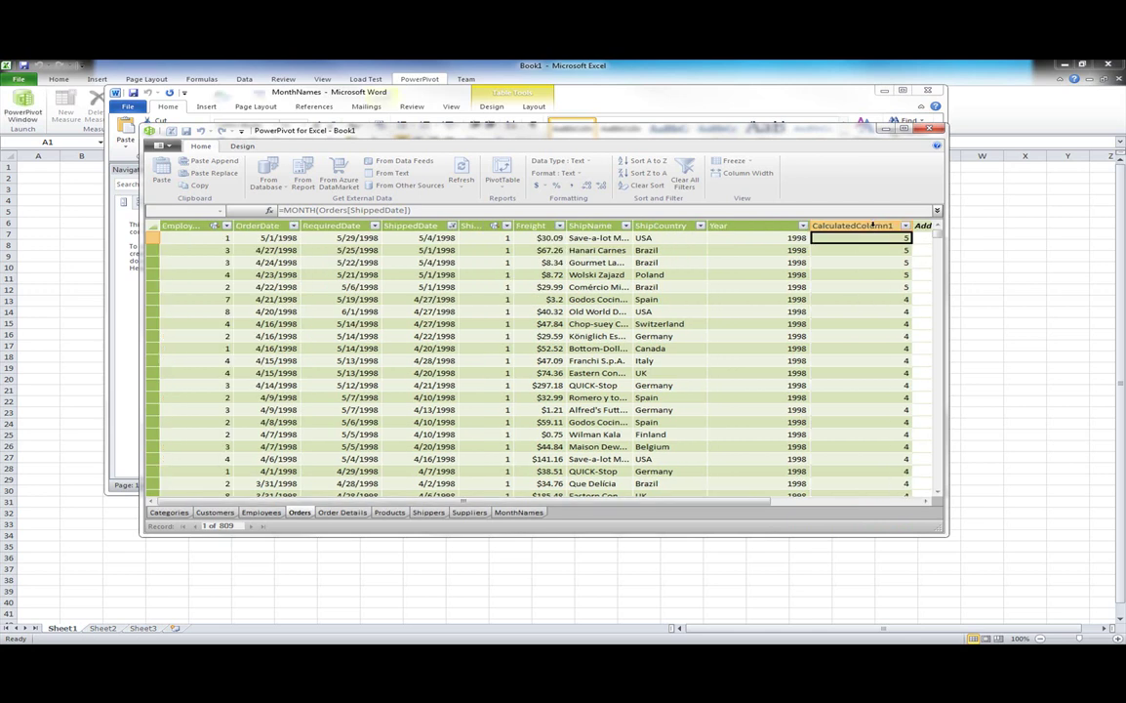
Rename the new month-number column in the Orders table to MonthNo.
left_click(853, 226)
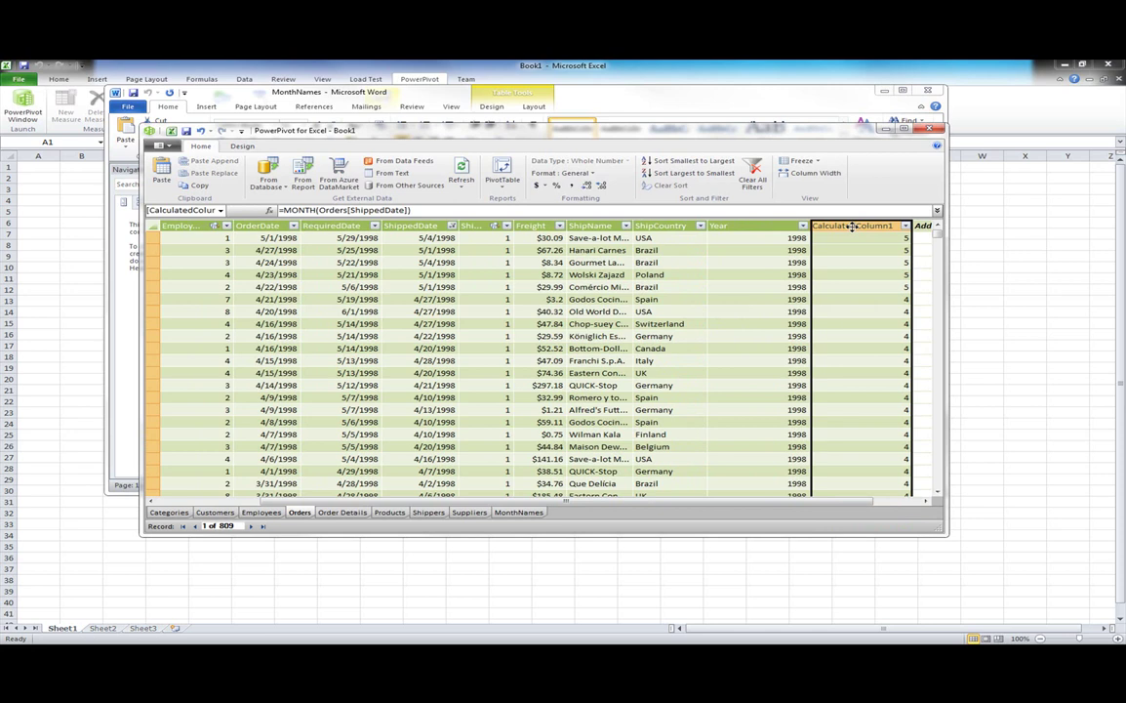
right_click(854, 227)
left_click(888, 282)
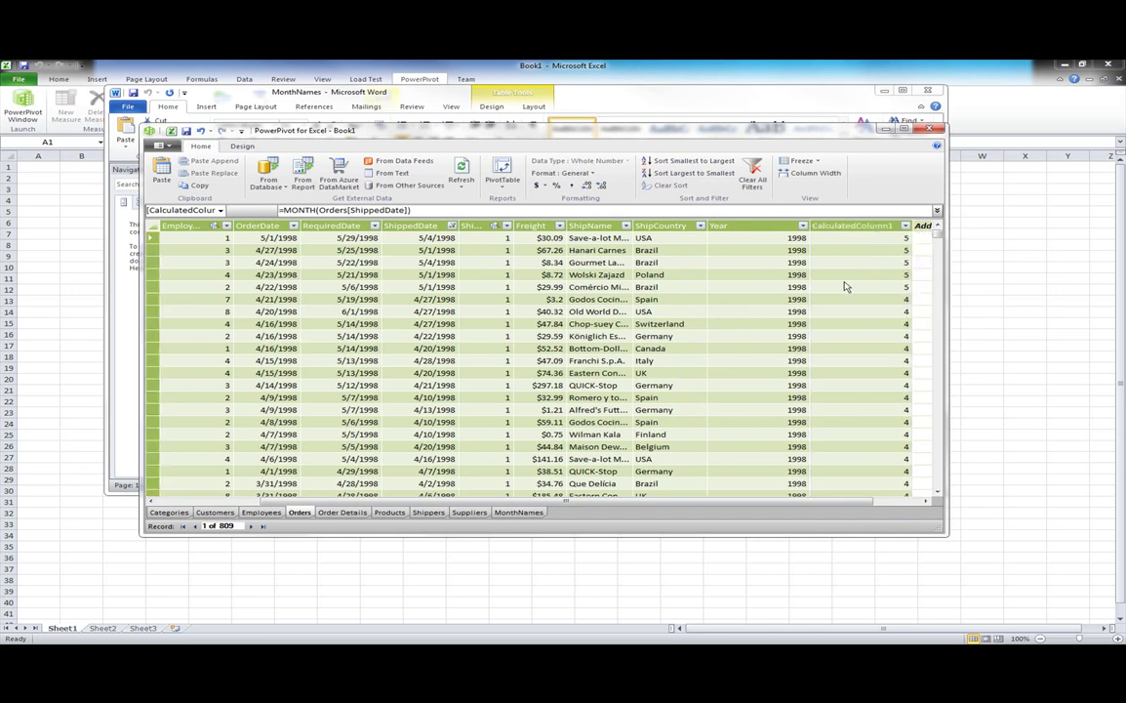
type("Mon")
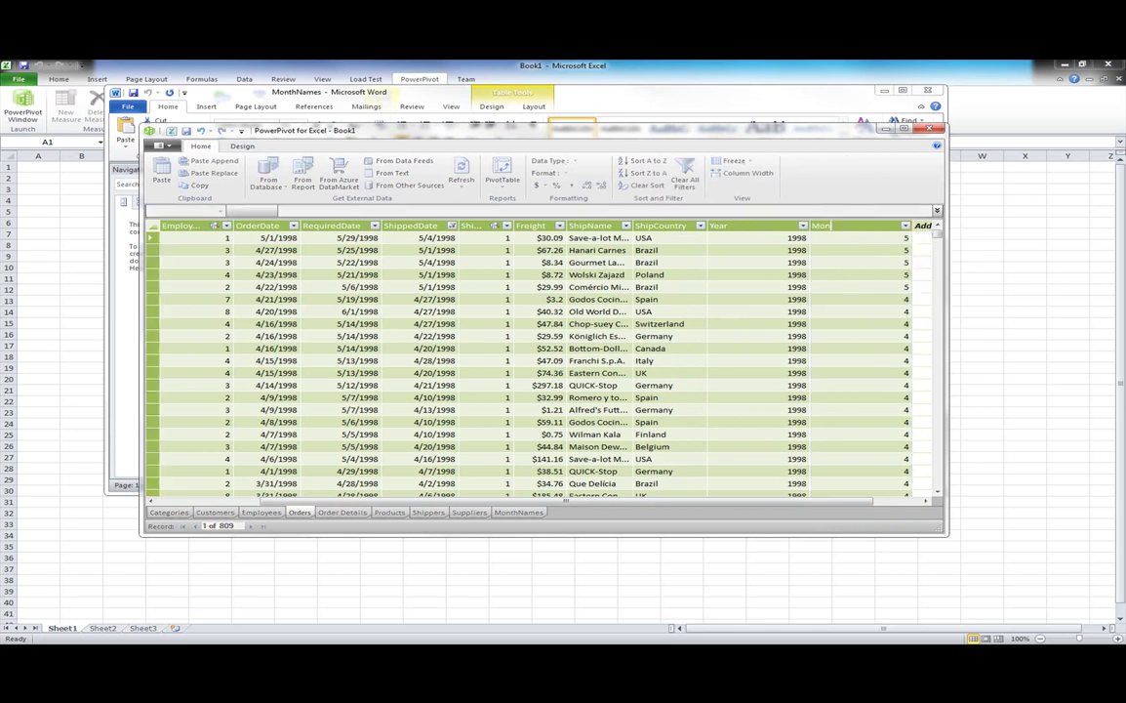
type("thNumber")
key("BackSpace")
key("BackSpace")
key("BackSpace")
key("BackSpace")
key("Return")
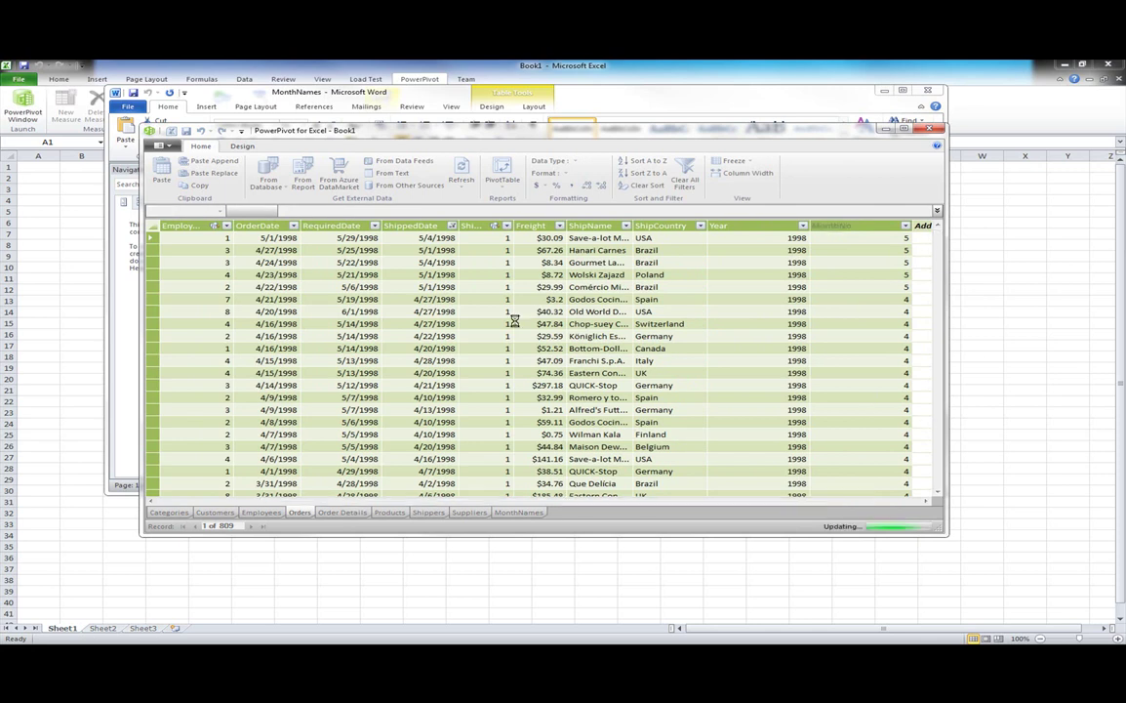
Create a relationship between the No column of MonthNames and the MonthNo column of the Orders table.
left_click(519, 513)
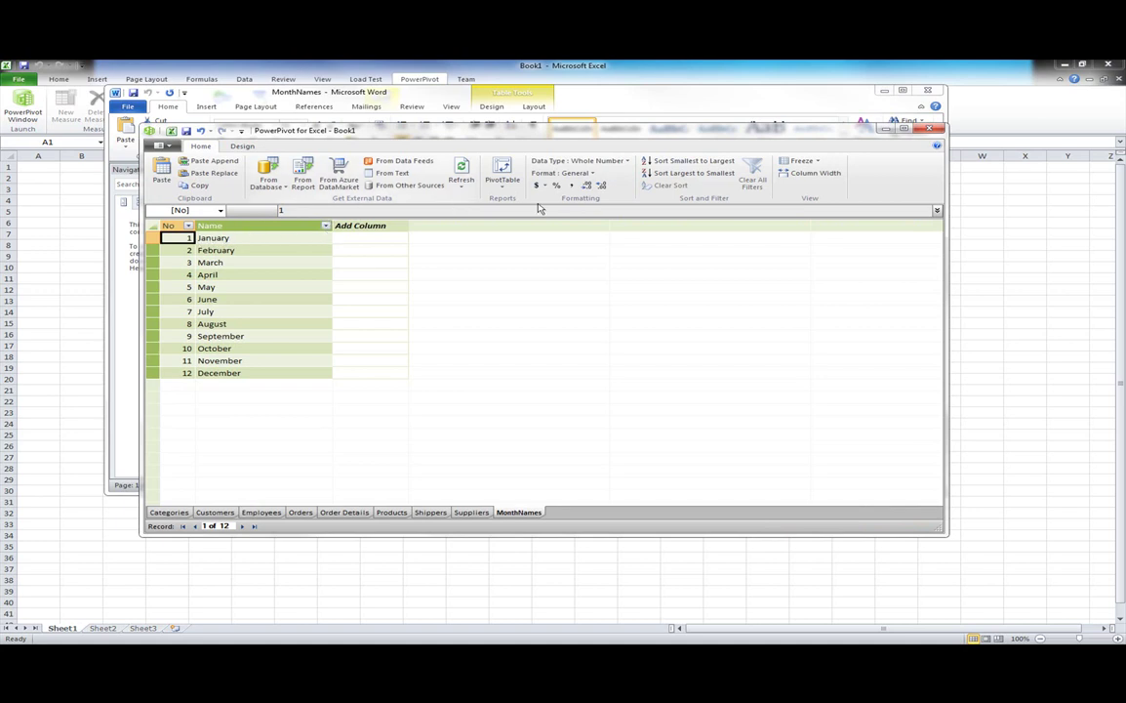
left_click(242, 147)
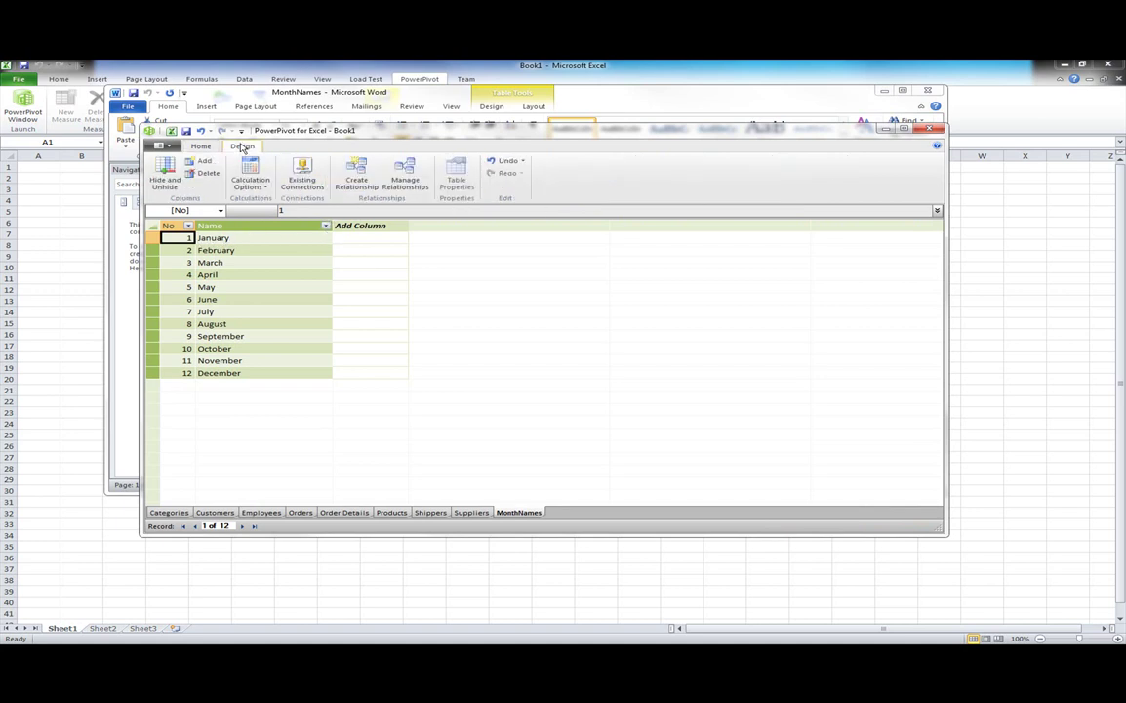
left_click(356, 176)
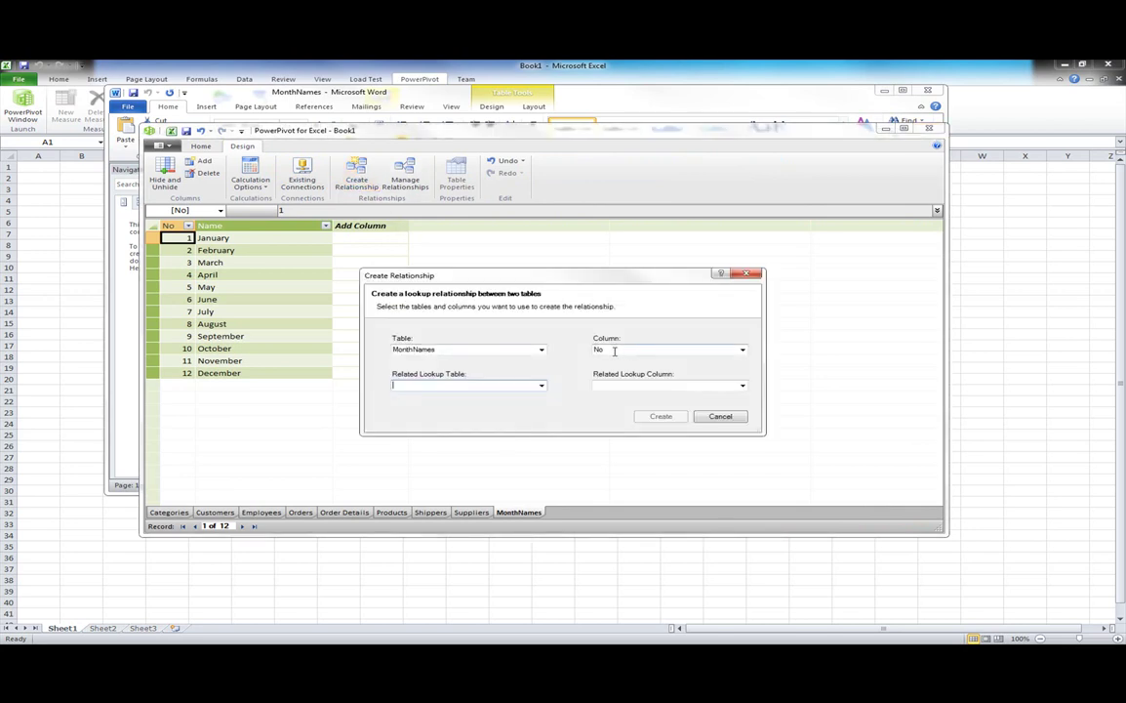
left_click(540, 385)
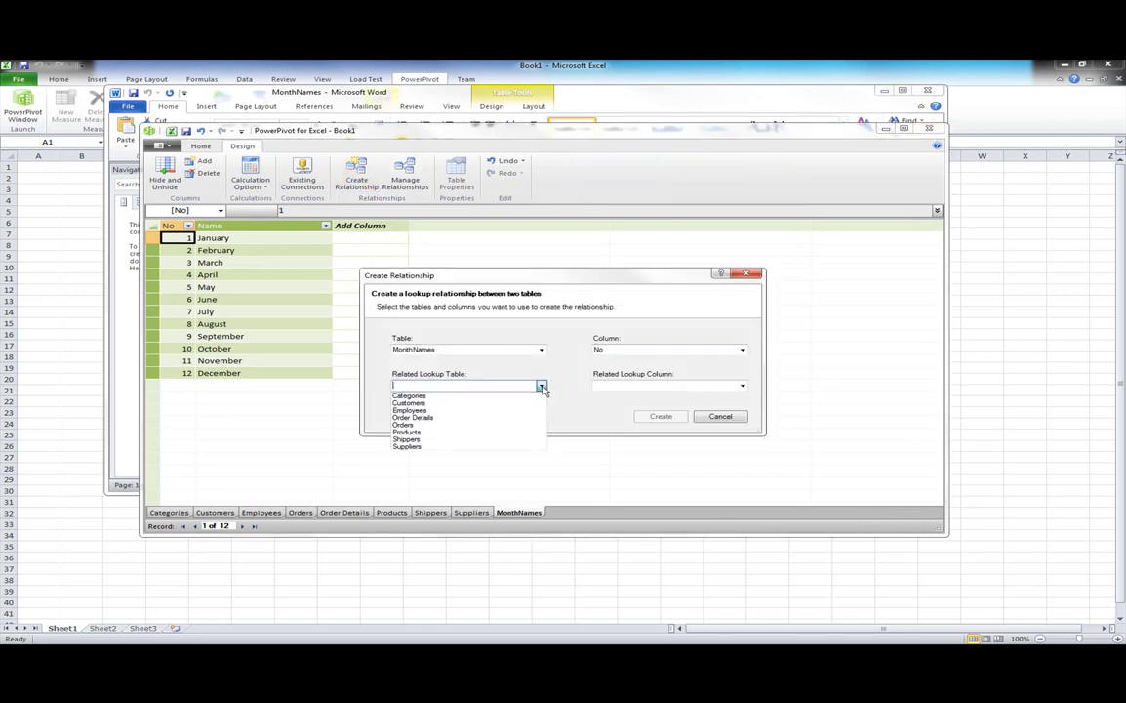
left_click(437, 427)
left_click(742, 386)
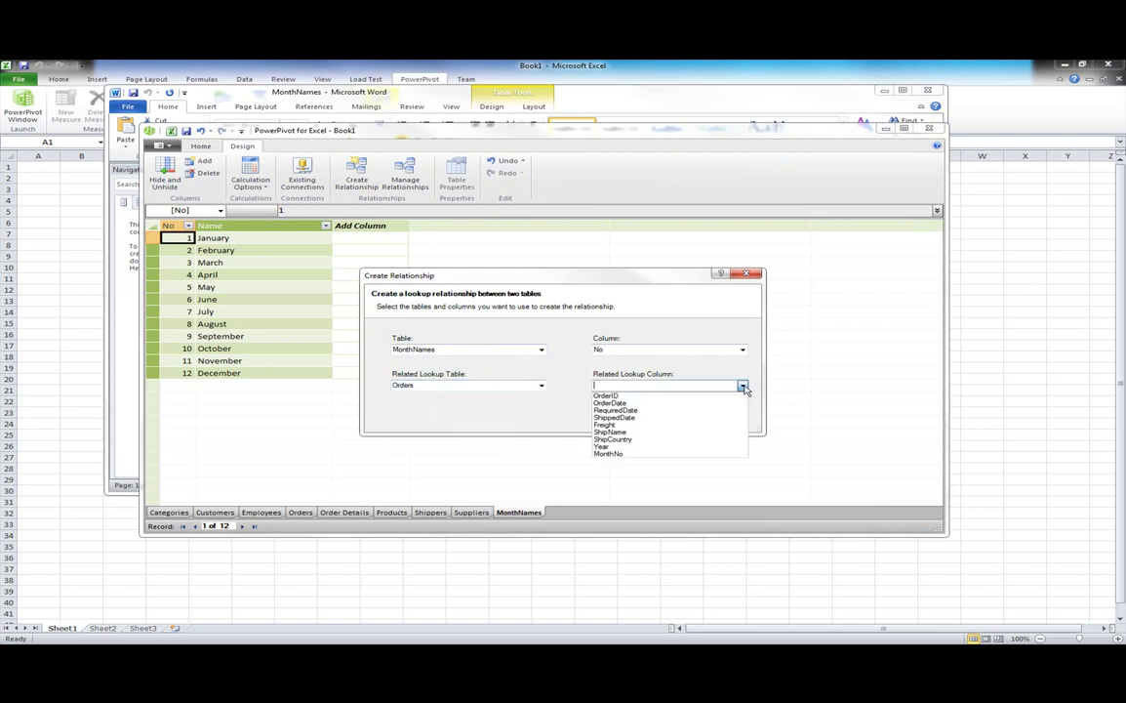
left_click(626, 455)
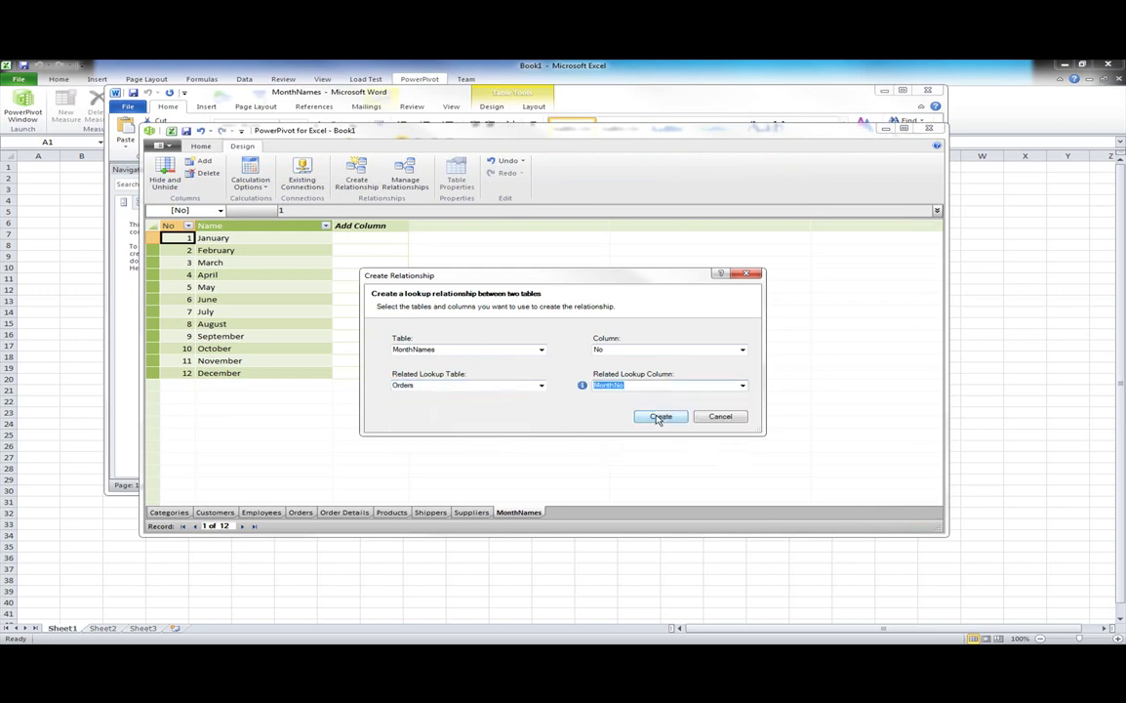
mouse_move(583, 387)
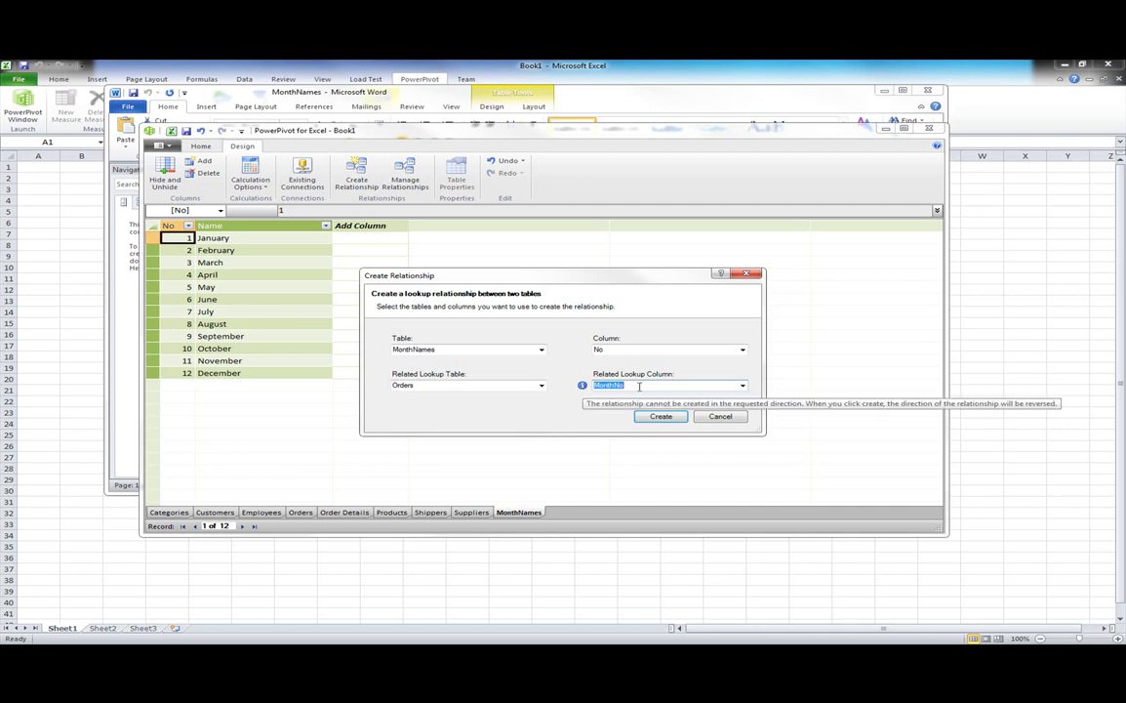
key("Return")
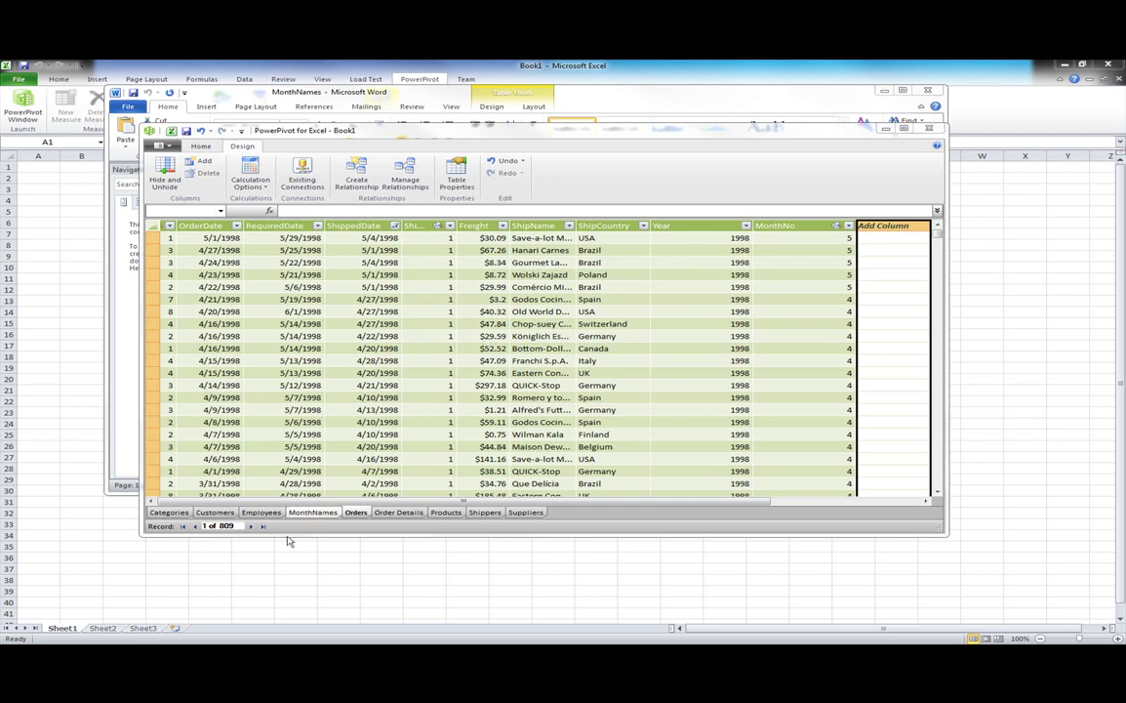
Add a calculated column to the Orders table that looks up the month name with the formula =RELATED(MonthNames[Name]).
left_click(313, 514)
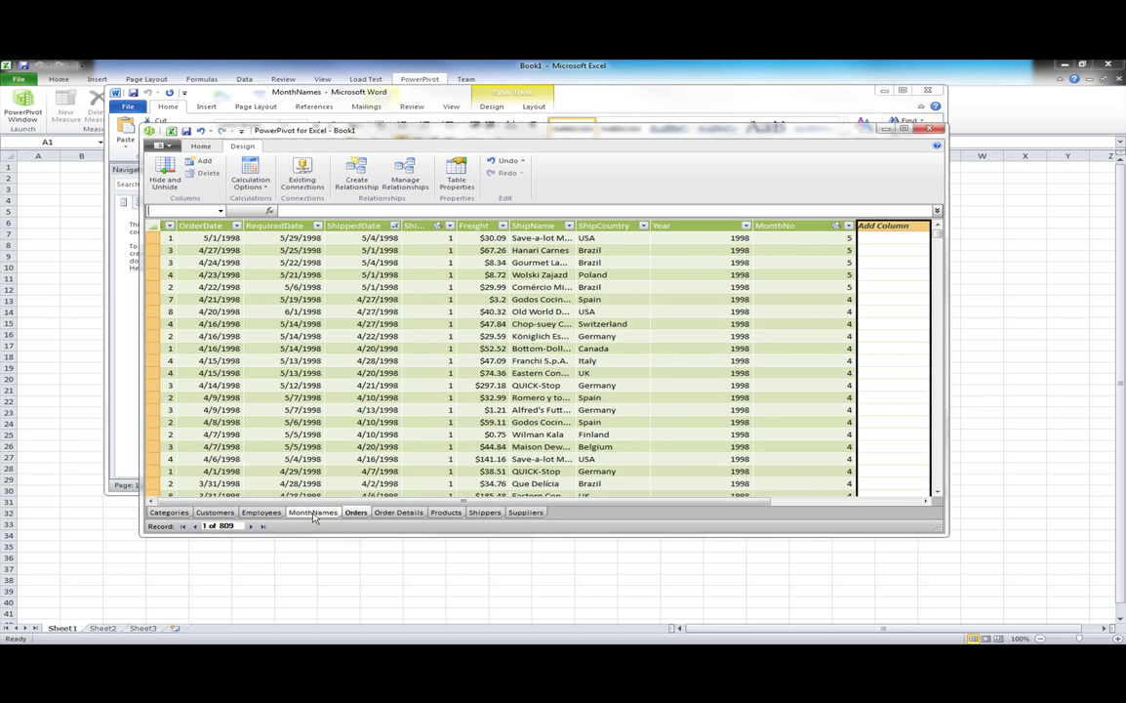
left_click(314, 513)
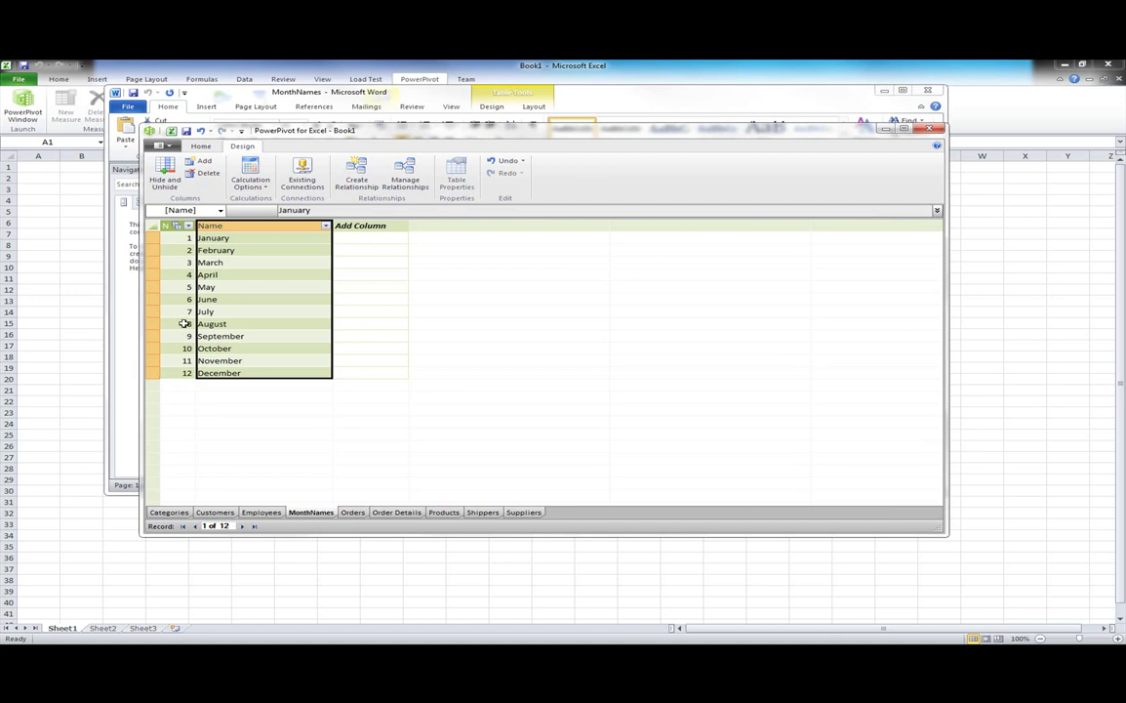
left_click(394, 512)
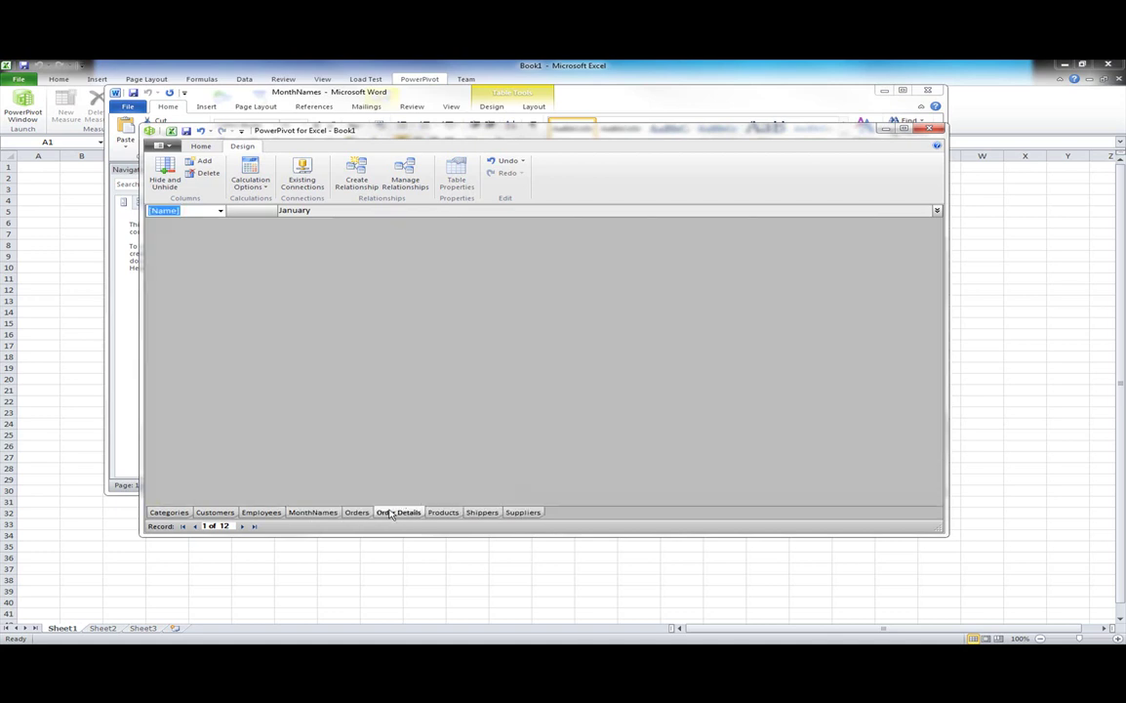
left_click(353, 513)
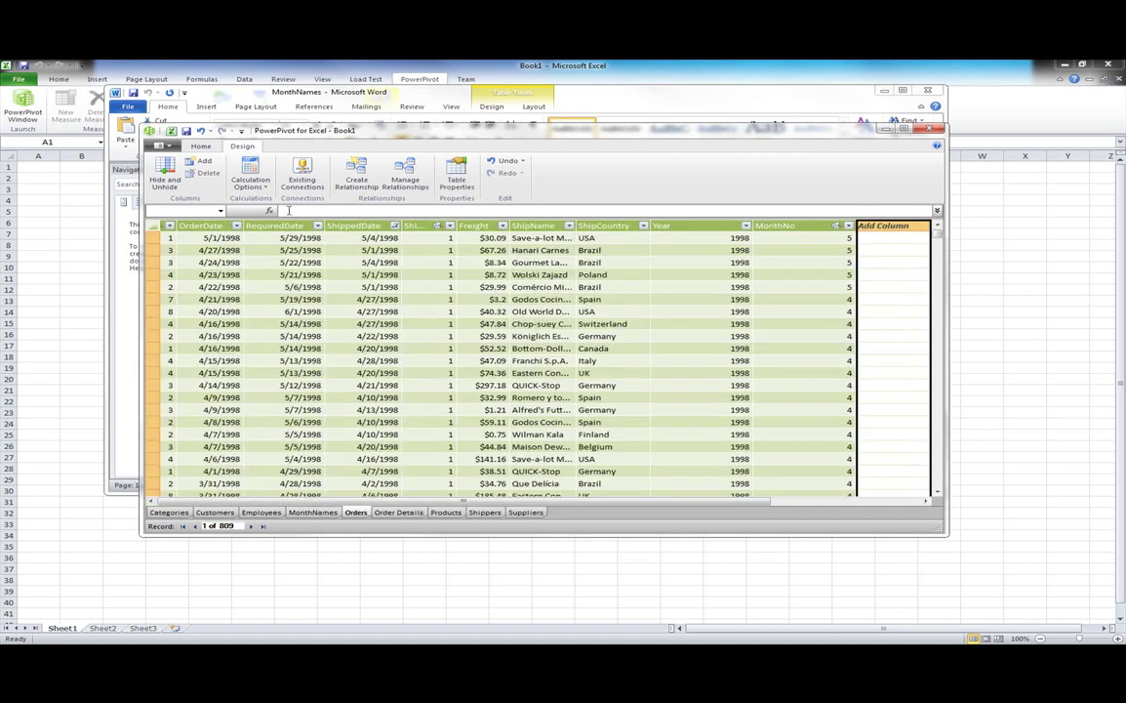
left_click(283, 211)
type("=")
key("Tab")
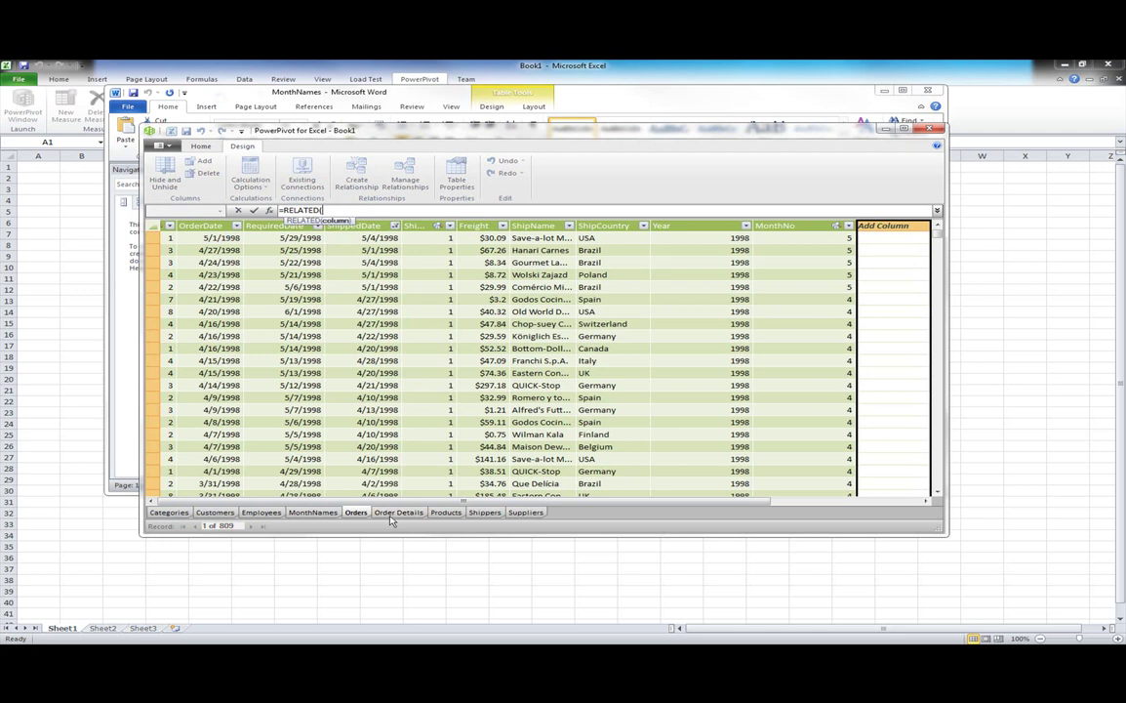
left_click(312, 512)
type("MonthNames")
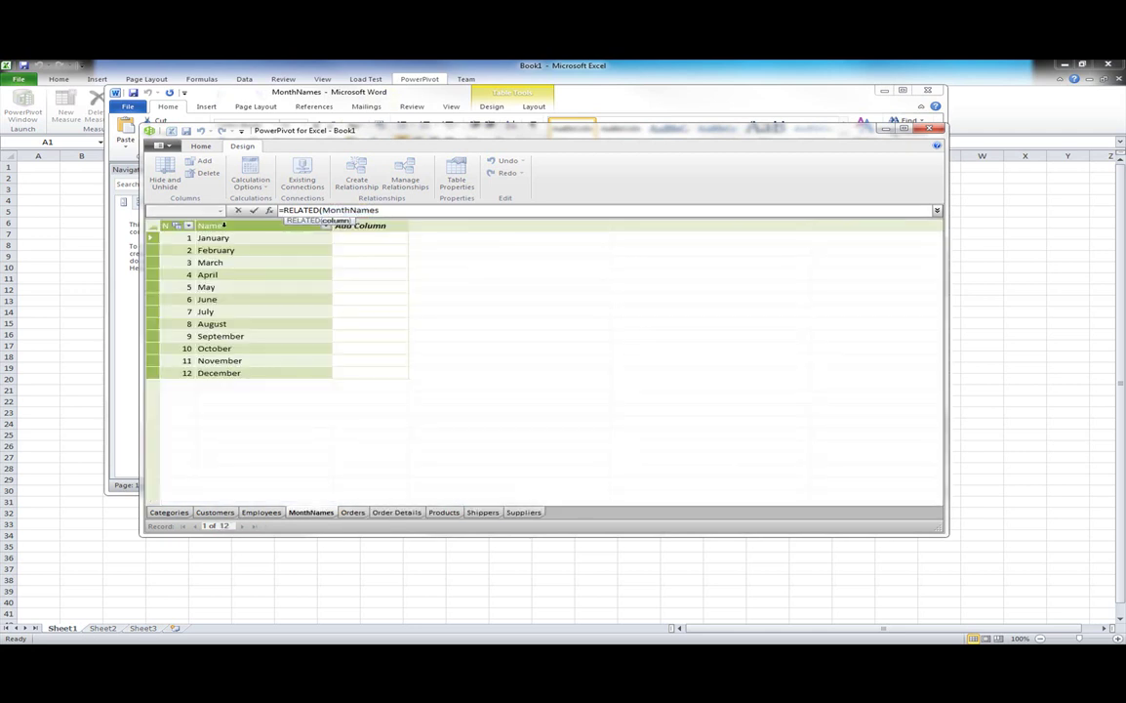
left_click(226, 225)
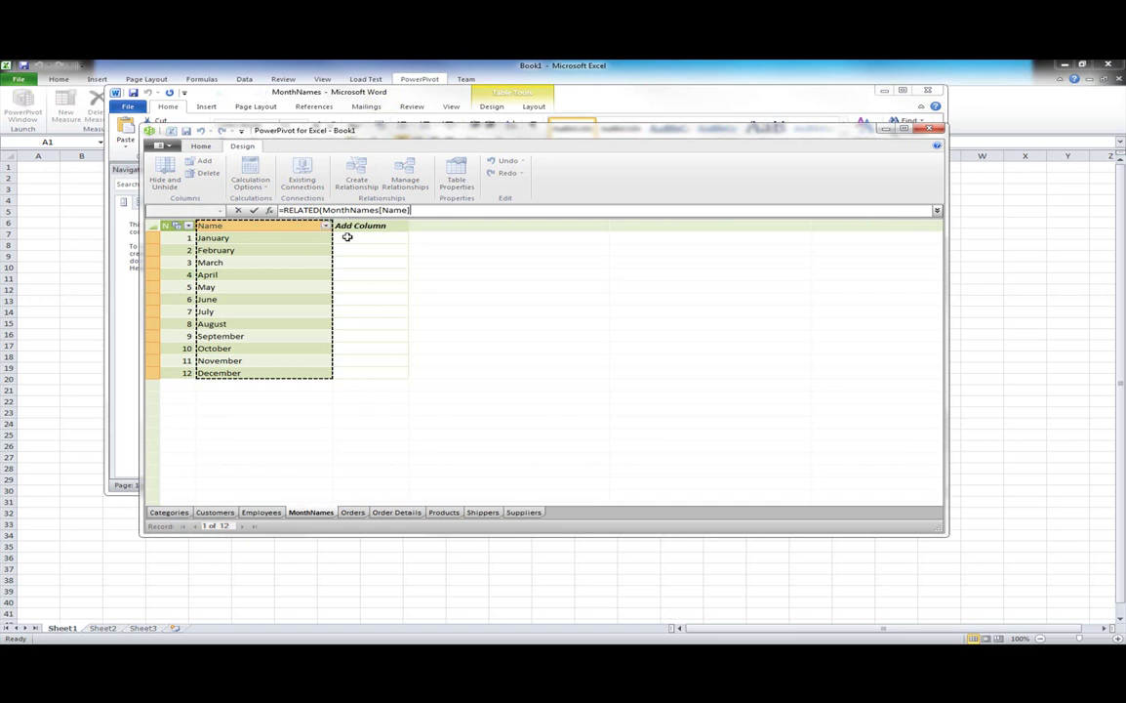
type(")")
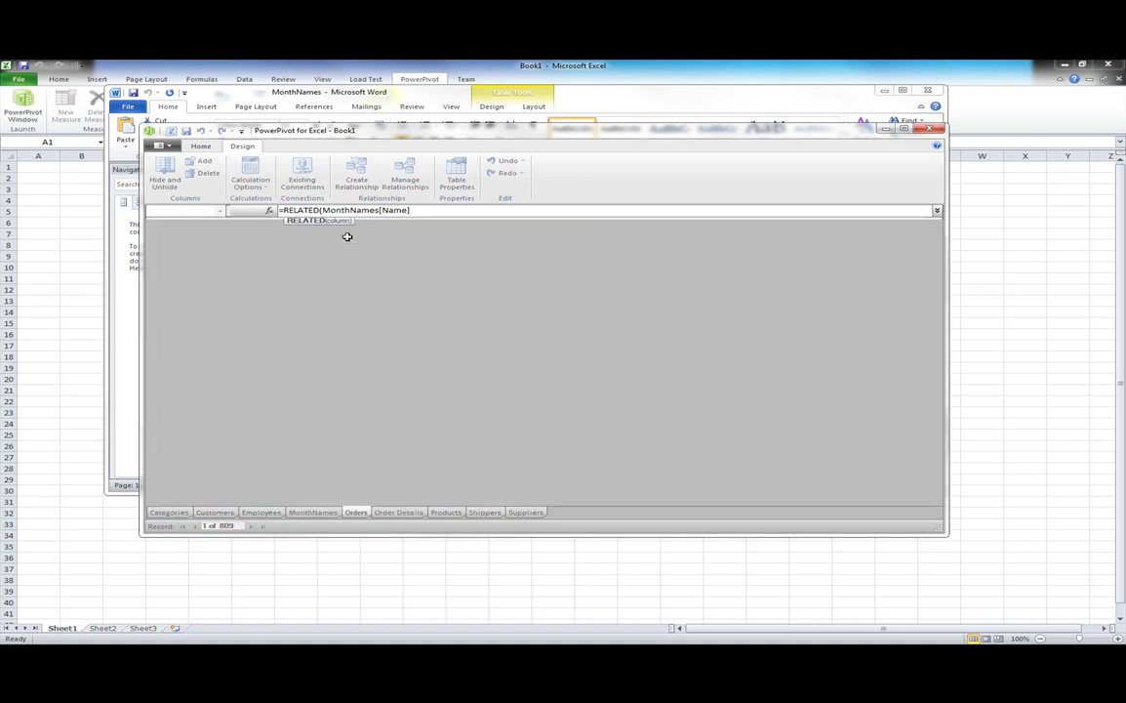
key("Return")
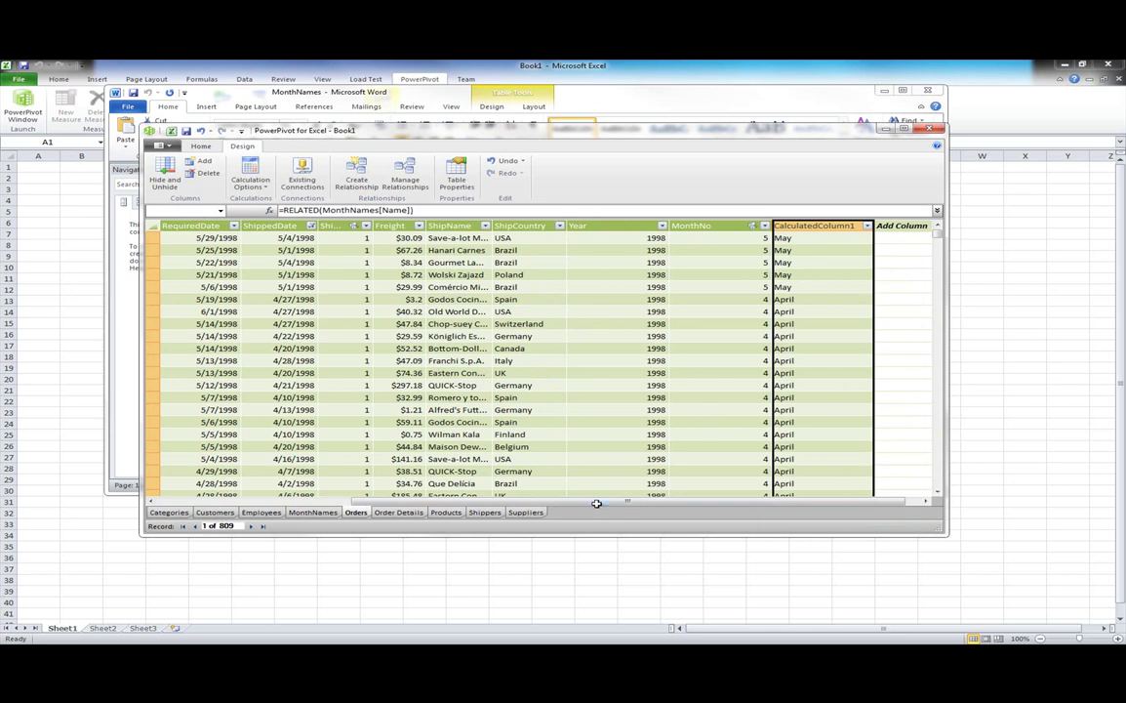
Examine the data type options of the OrderID column and the data type of the ShippedDate column in the Orders table.
left_click(166, 501)
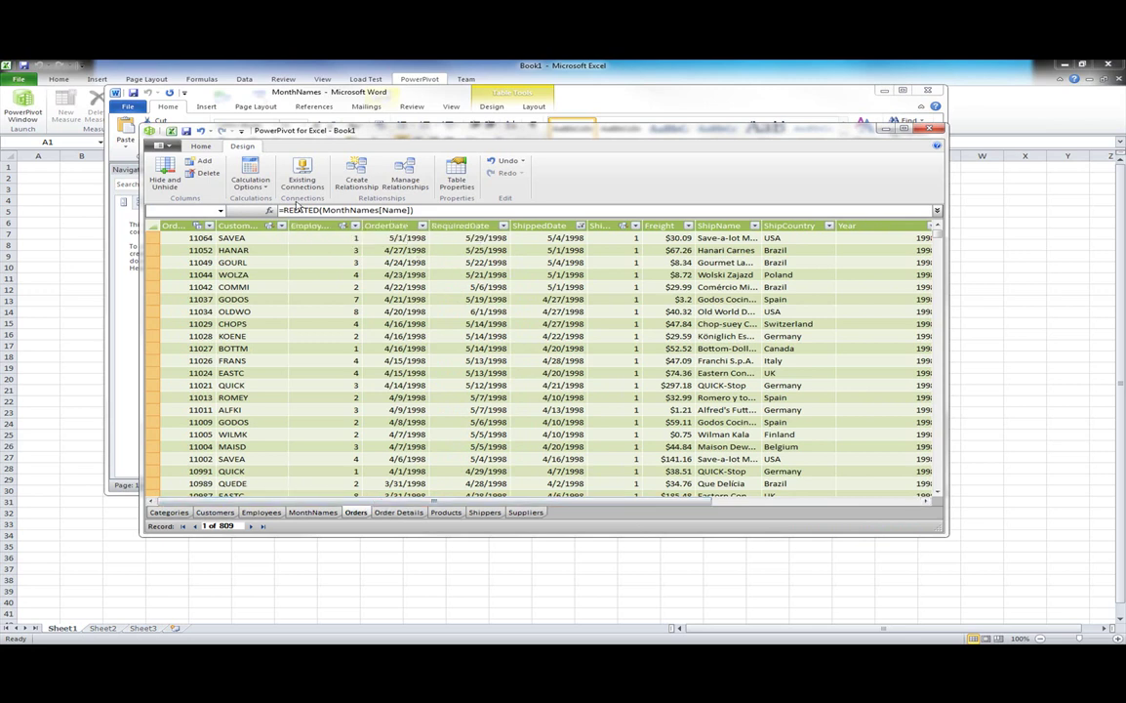
scroll(200, 142, "up", 1)
scroll(191, 138, "down", 1)
left_click(385, 240)
left_click(182, 237)
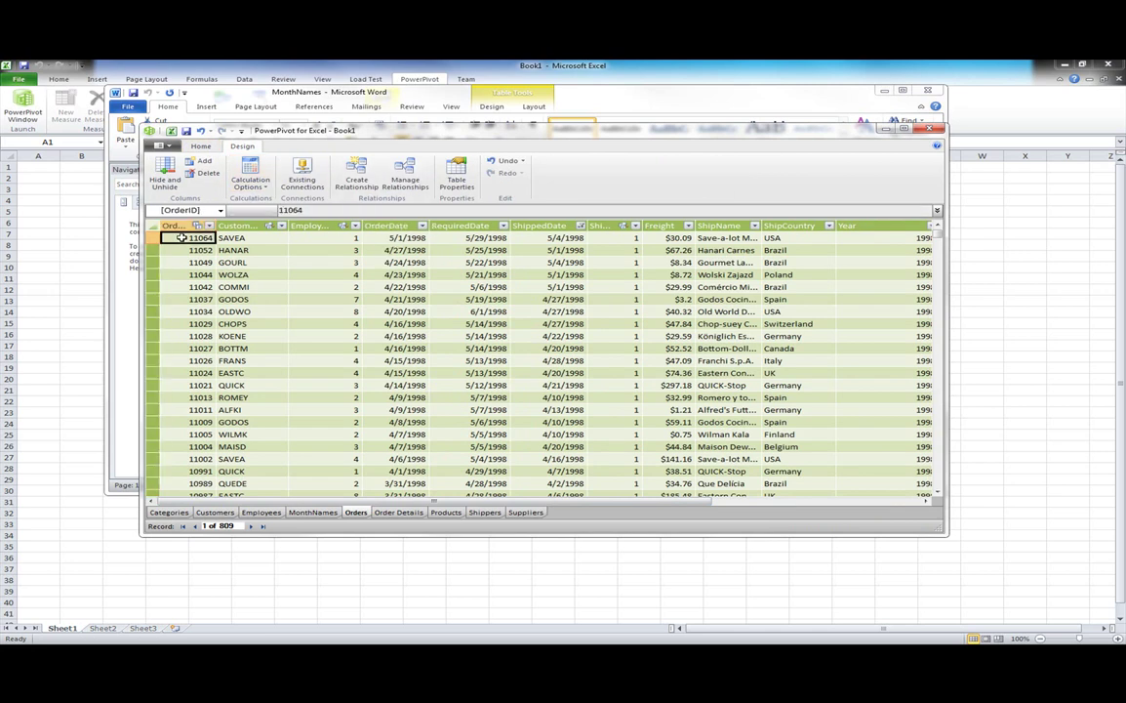
left_click(200, 145)
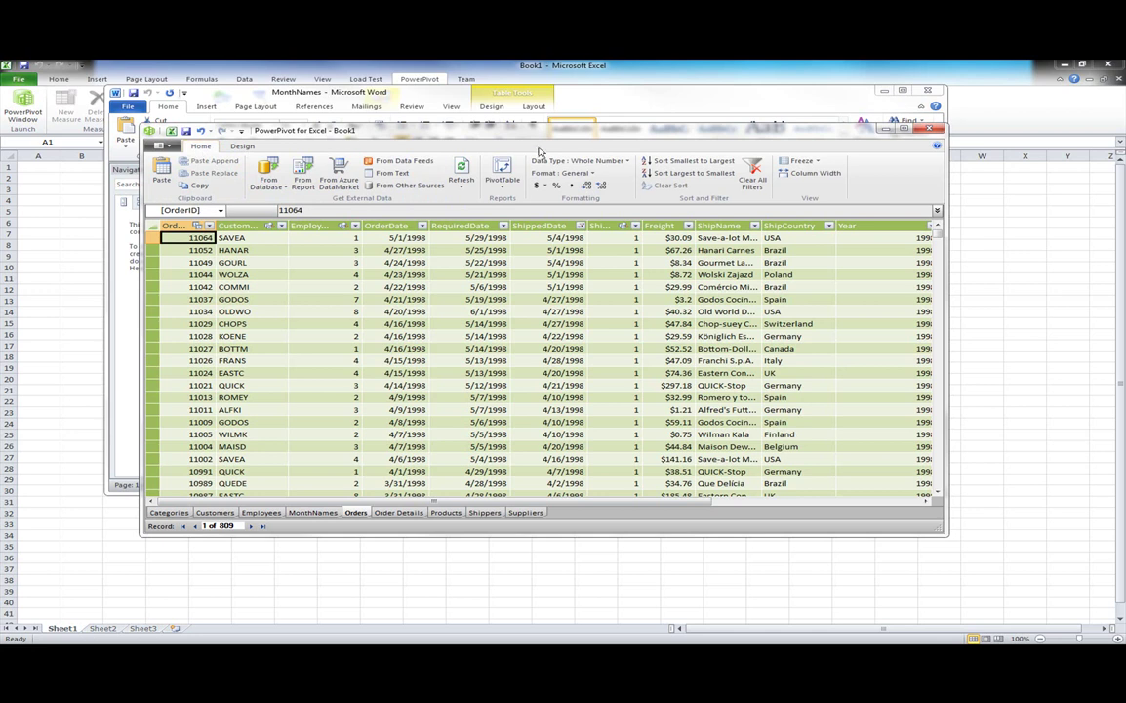
left_click(628, 162)
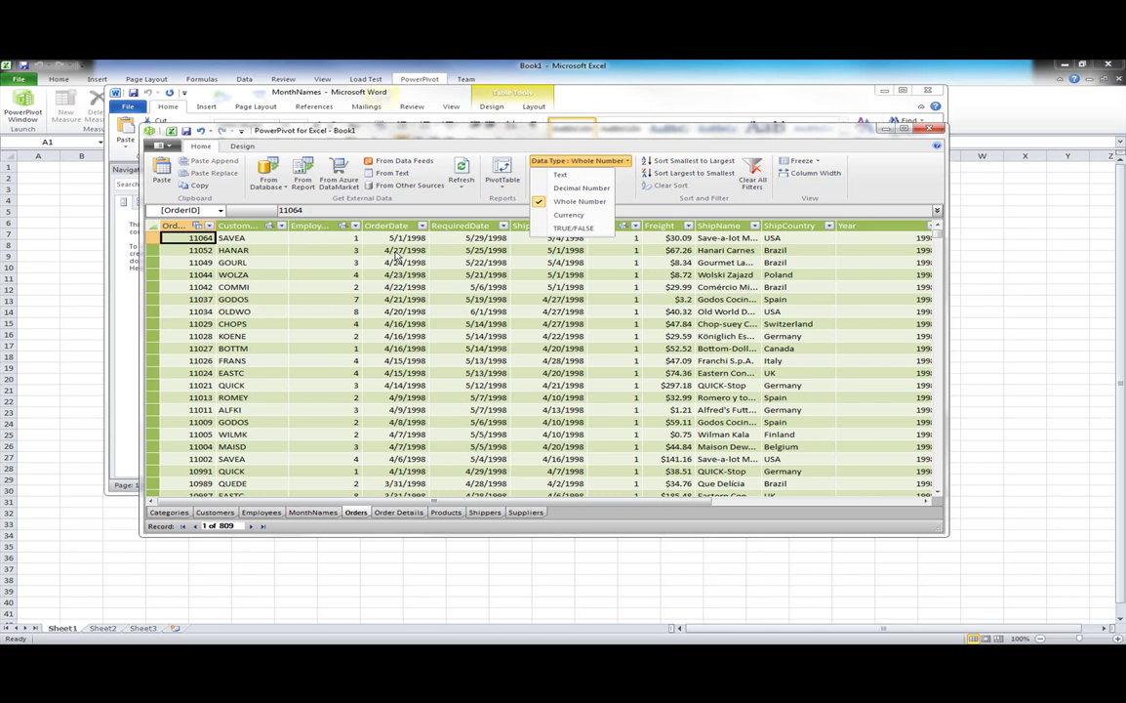
left_click(595, 335)
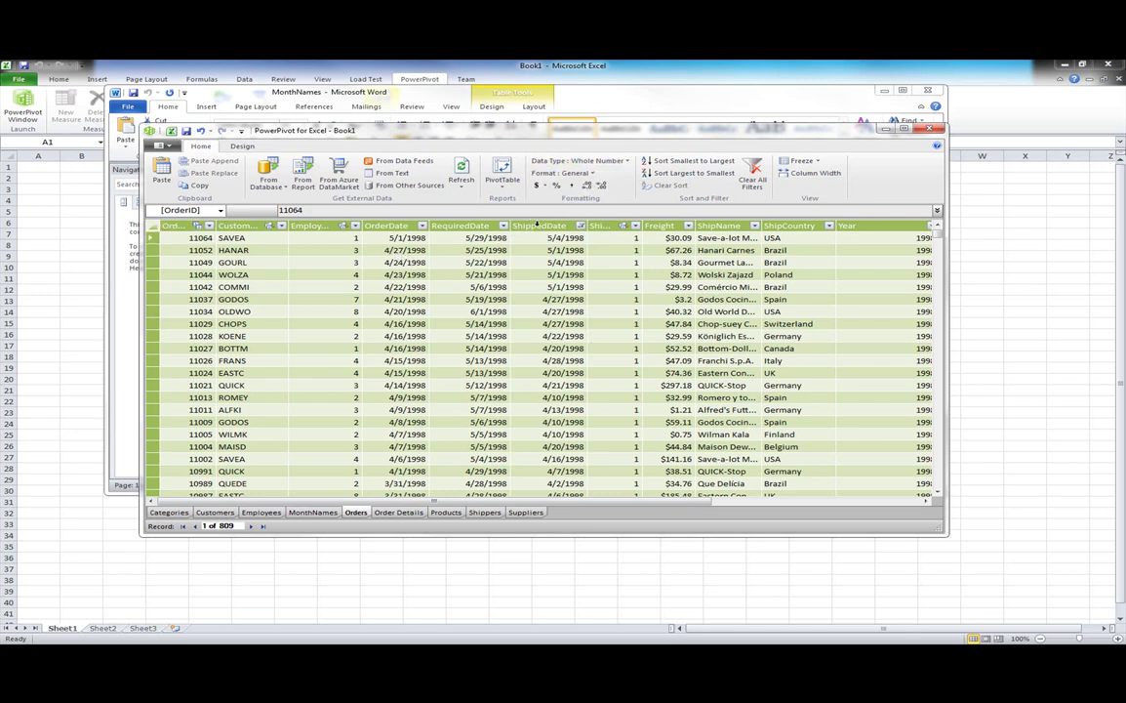
left_click(536, 225)
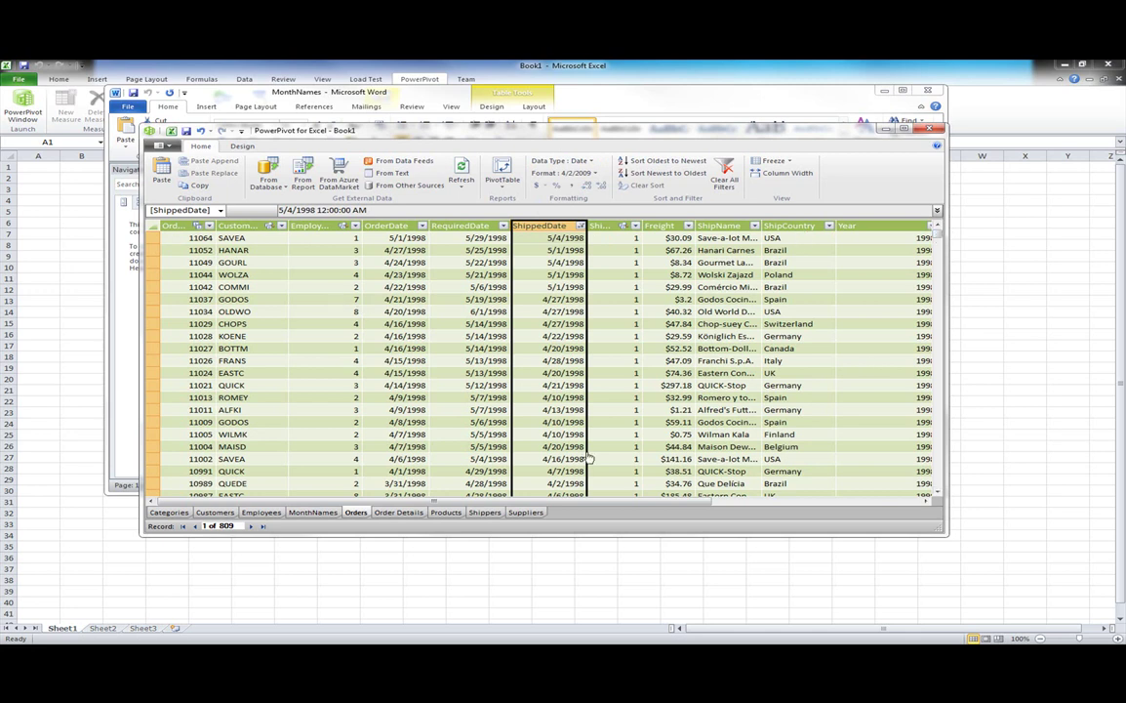
Look through the Categories, Customers, Employees, MonthNames, Orders, Order Details, Products and Shippers tables of the model.
left_click(167, 512)
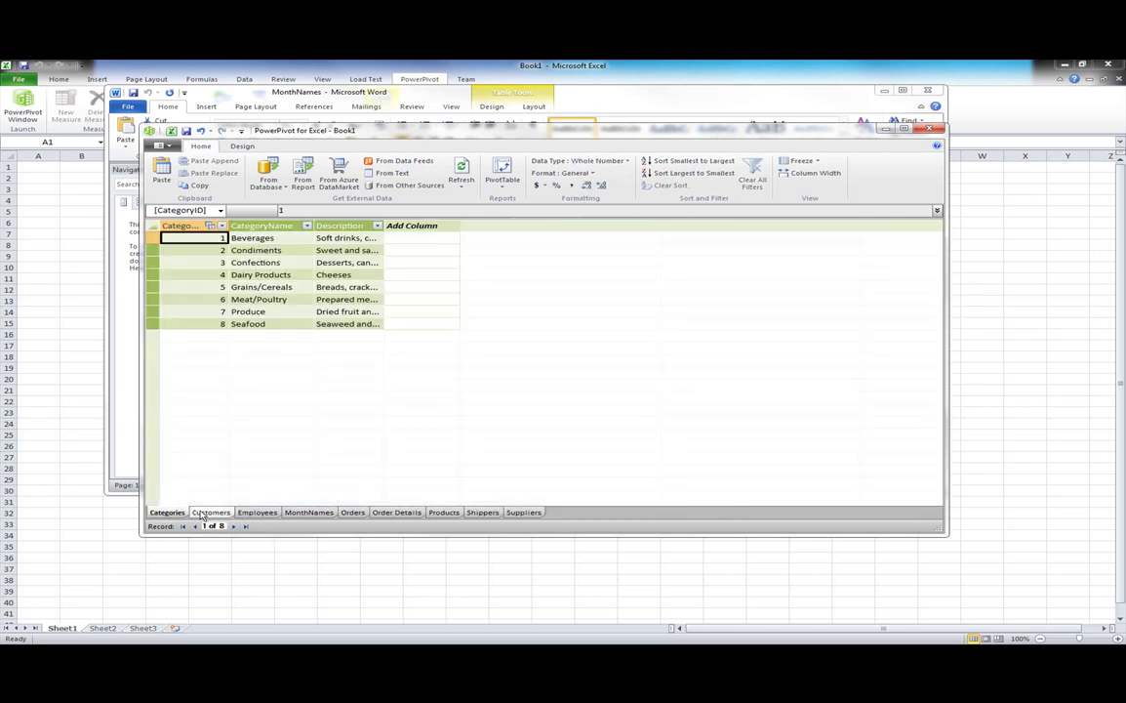
left_click(210, 512)
left_click(258, 512)
left_click(309, 512)
left_click(355, 512)
left_click(398, 512)
left_click(445, 512)
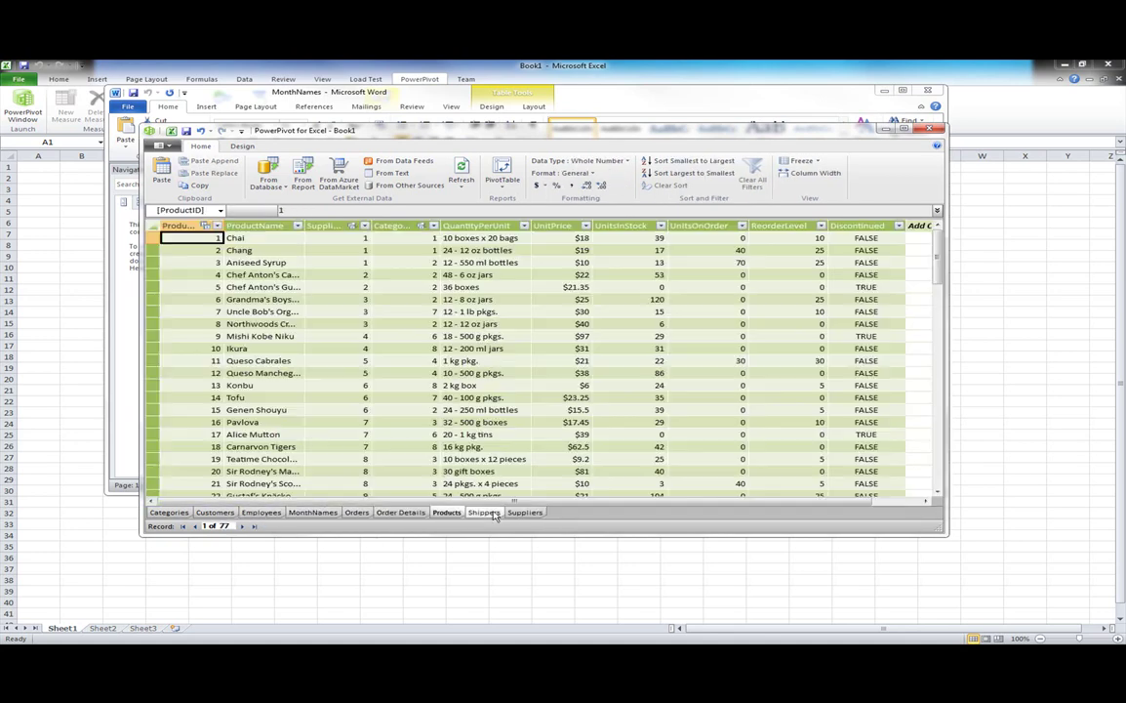
left_click(484, 512)
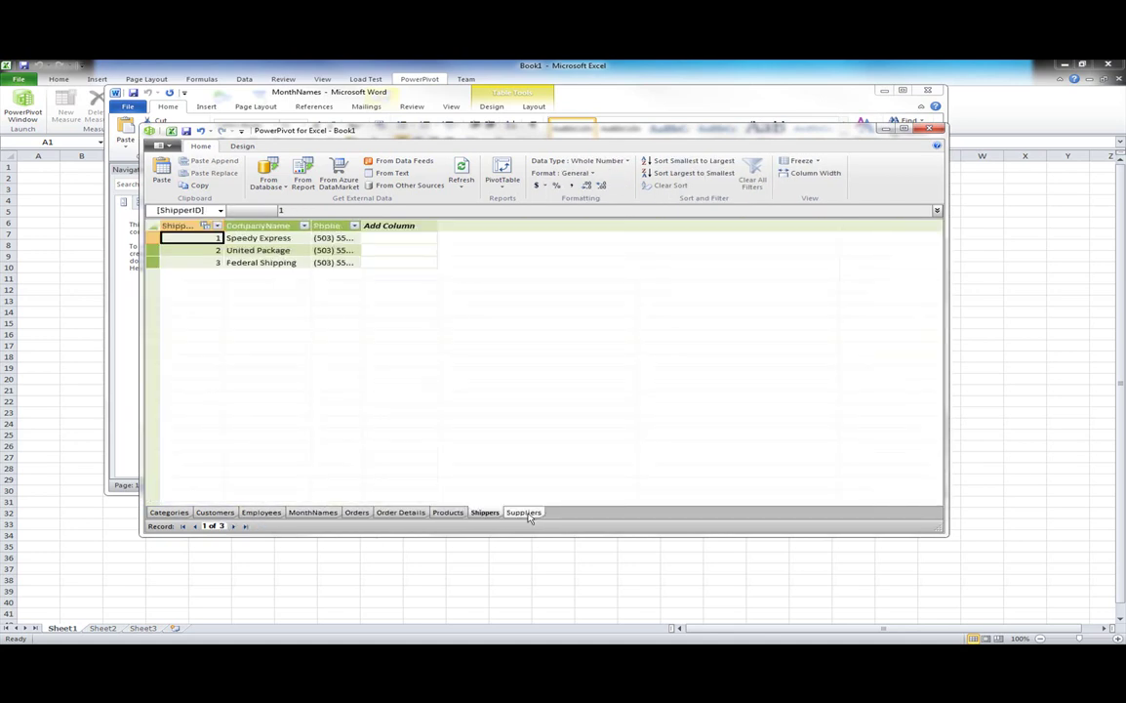
left_click(167, 513)
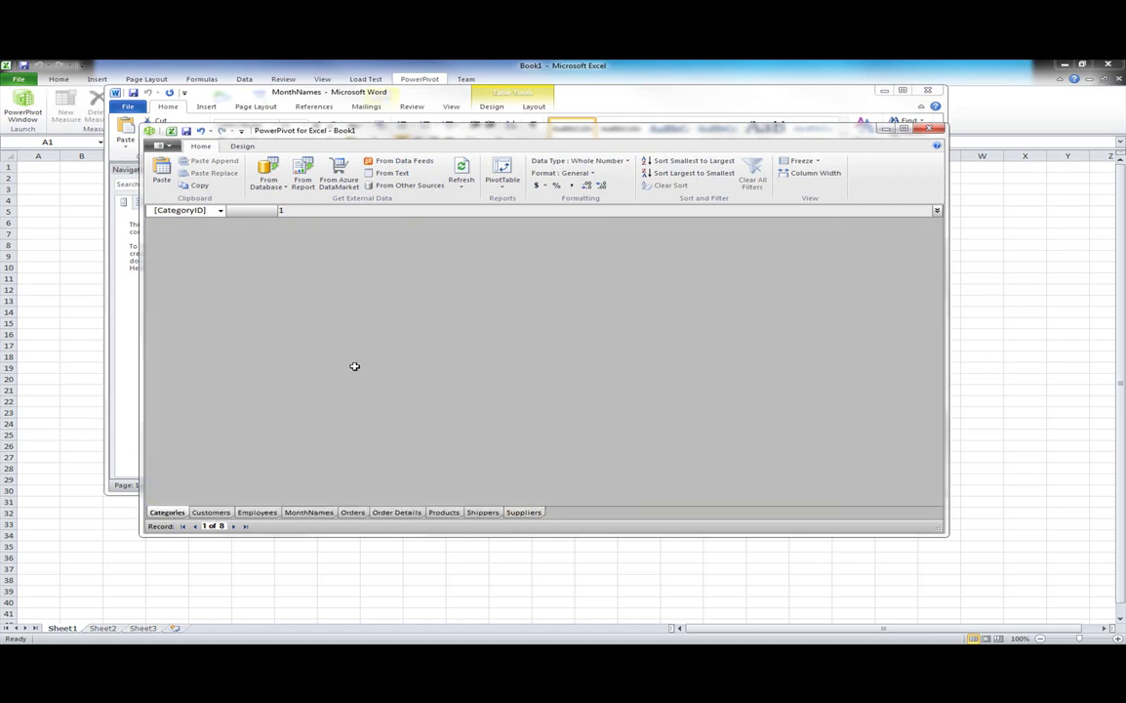
Create a PivotTable from the PowerPivot model on a new worksheet.
left_click(507, 187)
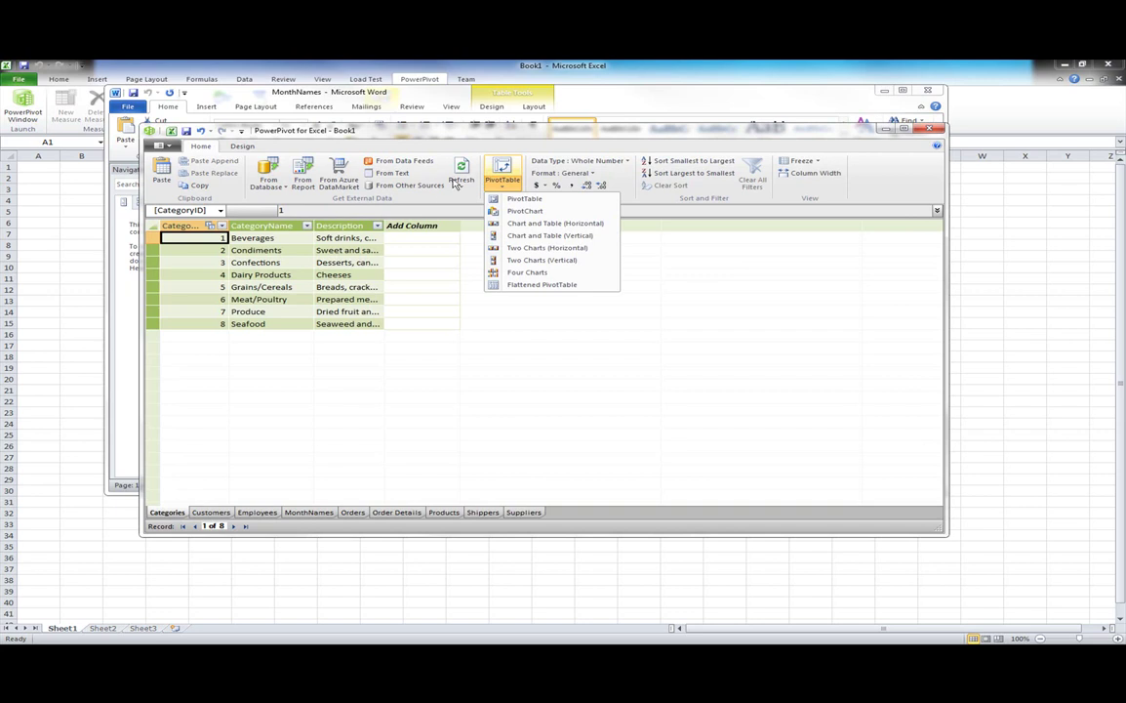
left_click(352, 513)
left_click(354, 512)
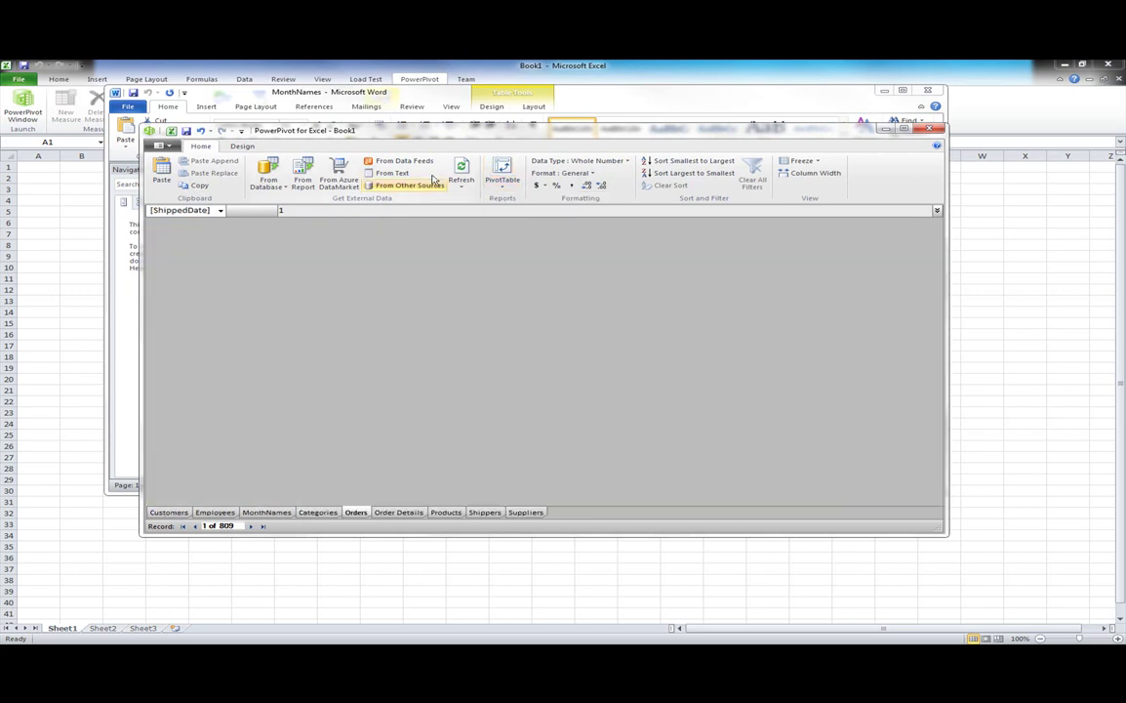
left_click(504, 188)
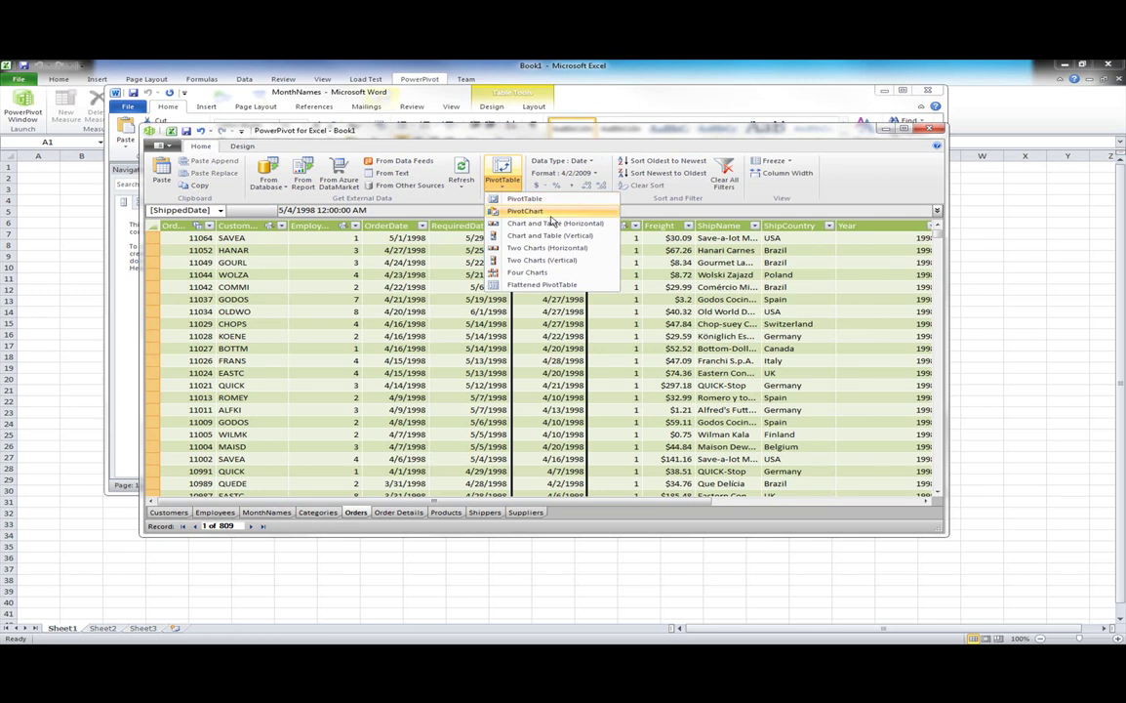
left_click(541, 198)
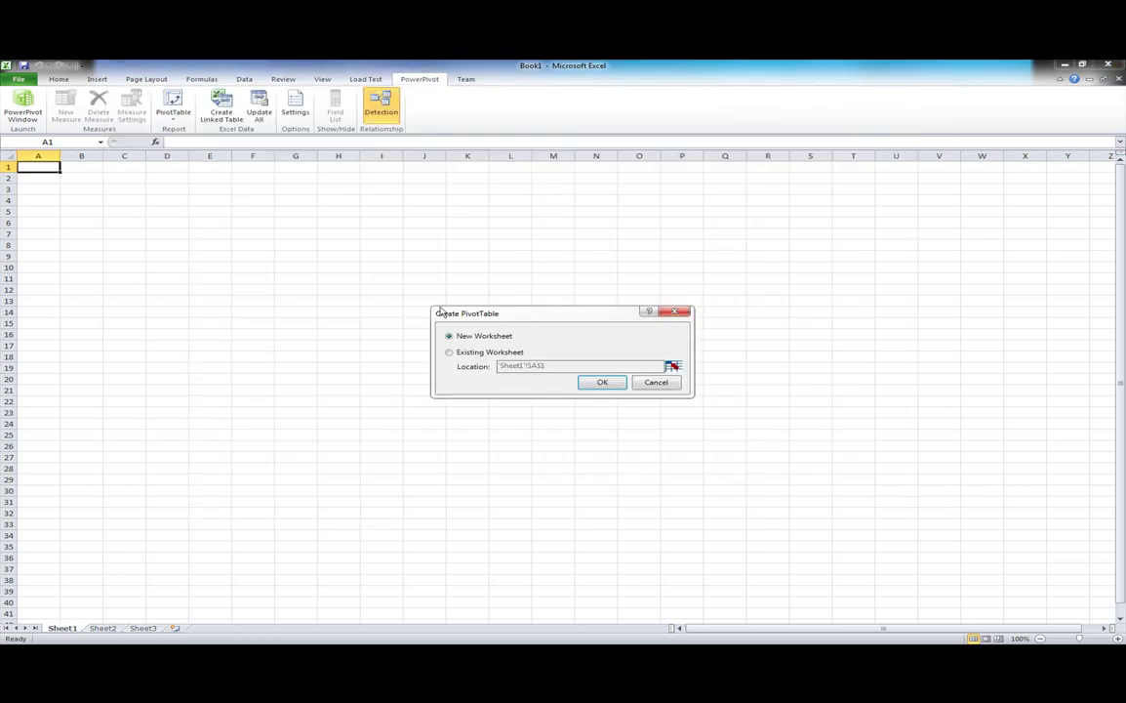
left_click(613, 382)
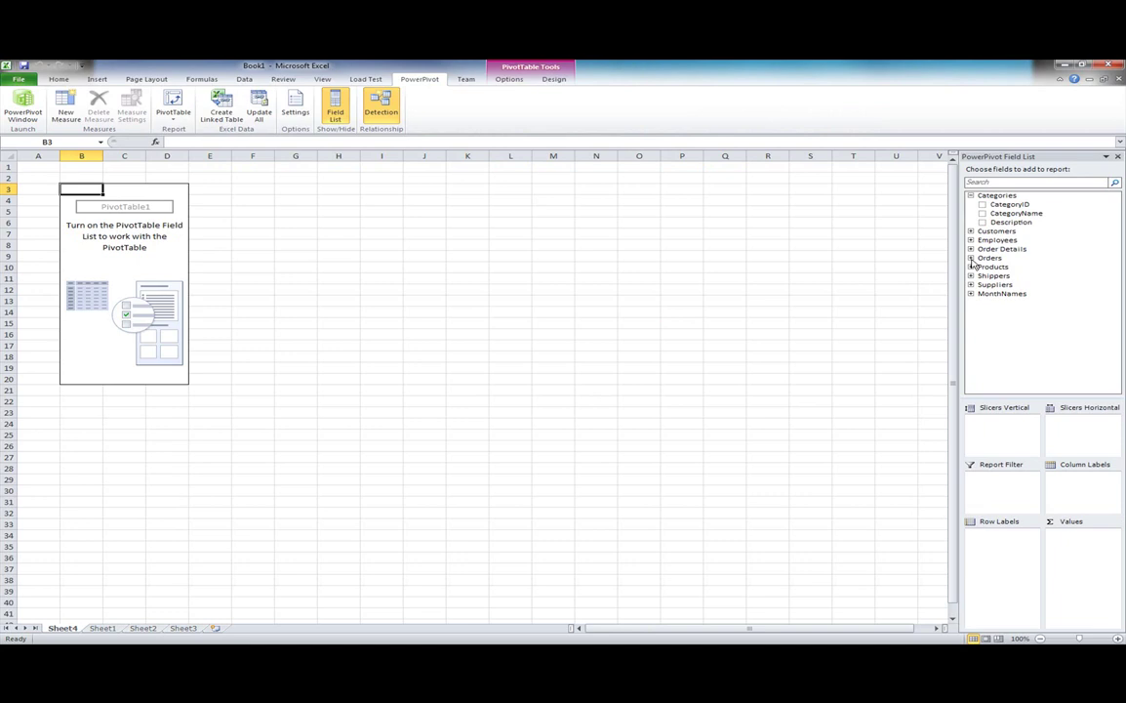
Add CategoryName from Categories and ProductName from Products as row labels of the PivotTable.
left_click(982, 214)
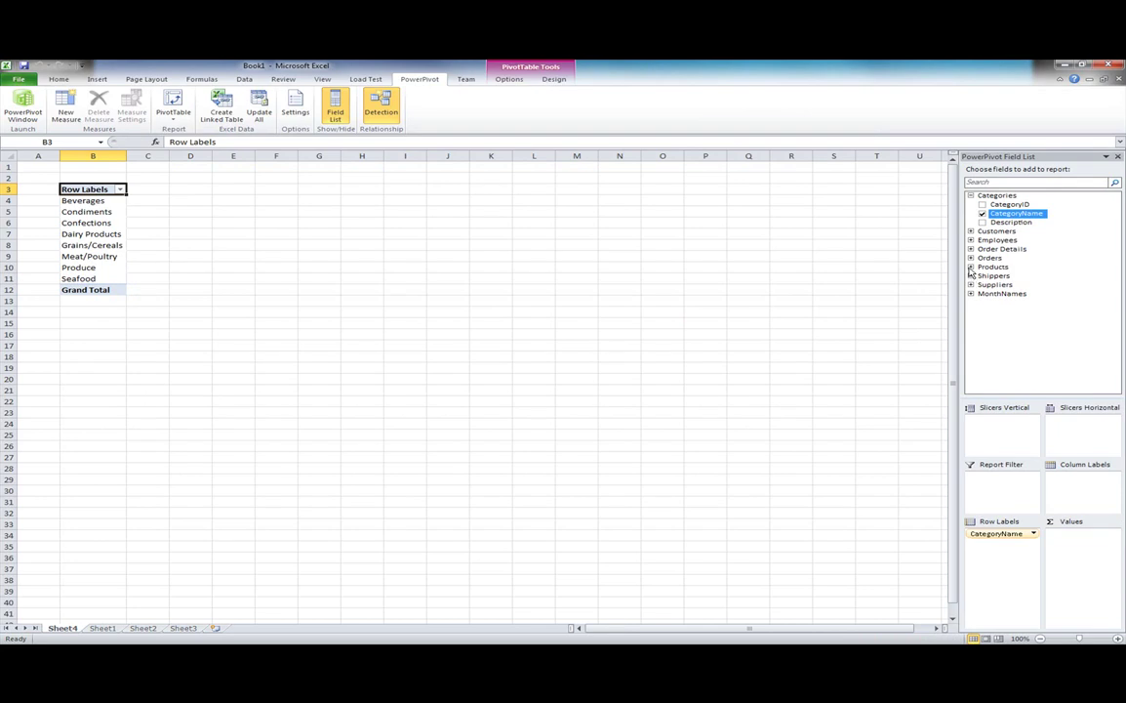
left_click(971, 267)
left_click(981, 286)
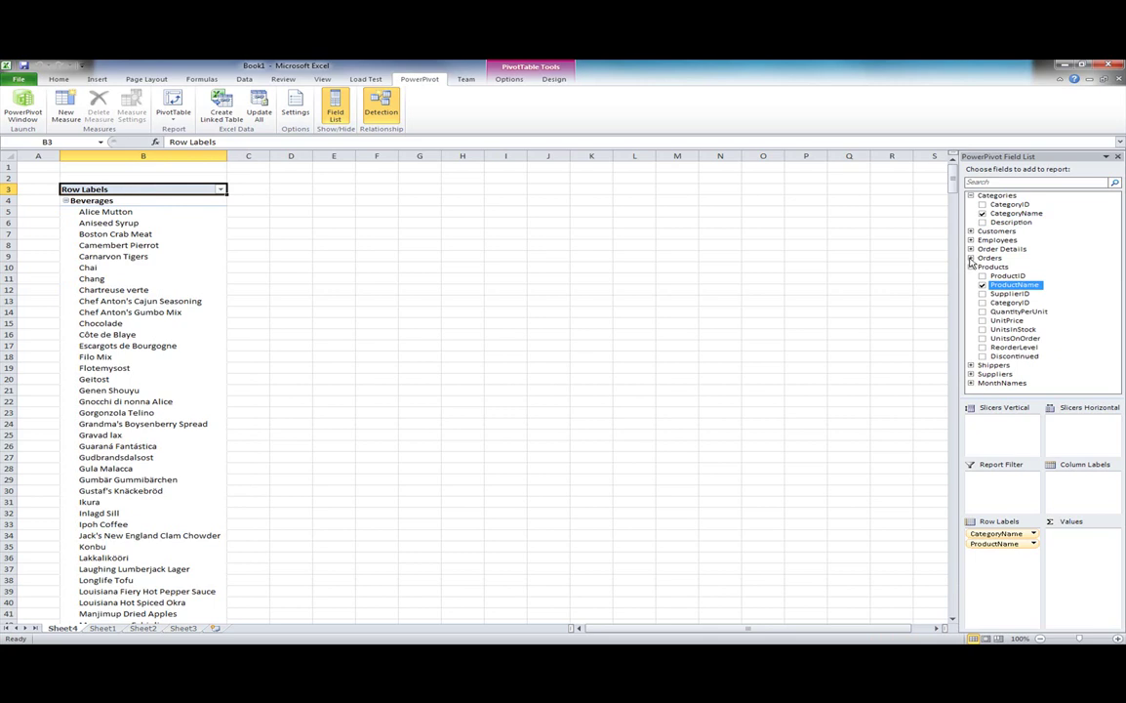
left_click(970, 259)
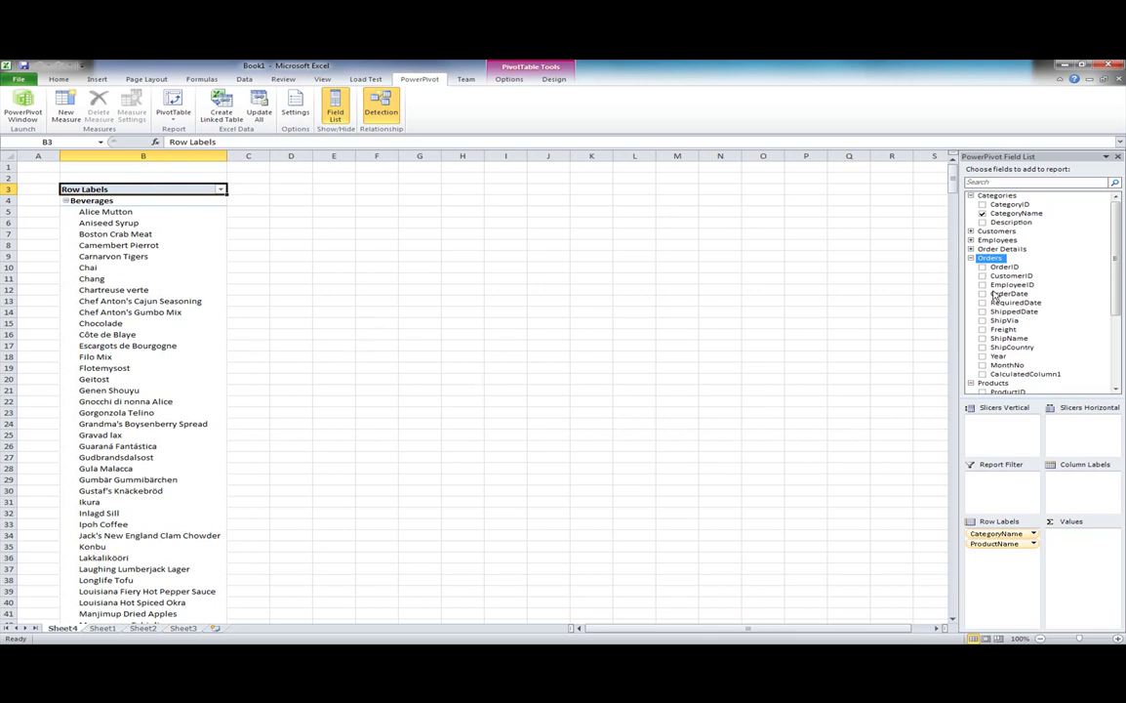
In the PowerPivot window, add a calculated column to Order Details with the formula ='Order Details'[UnitPrice]*'Order Details'[Quantity].
key("alt+Tab")
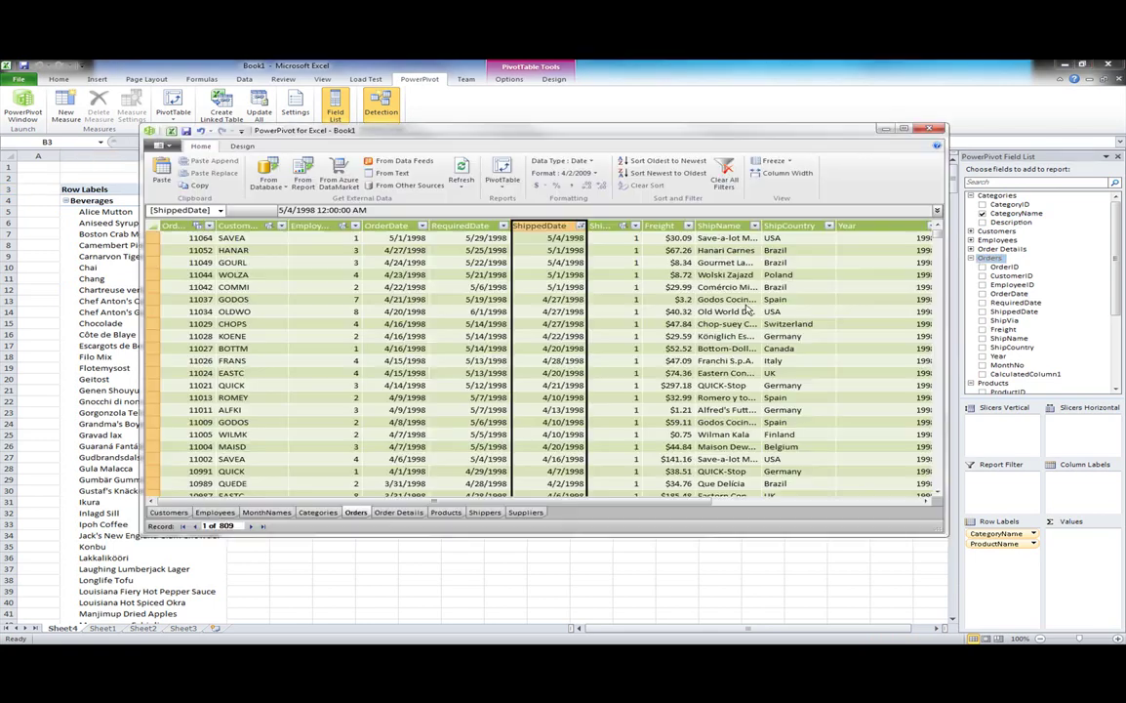
left_click(890, 501)
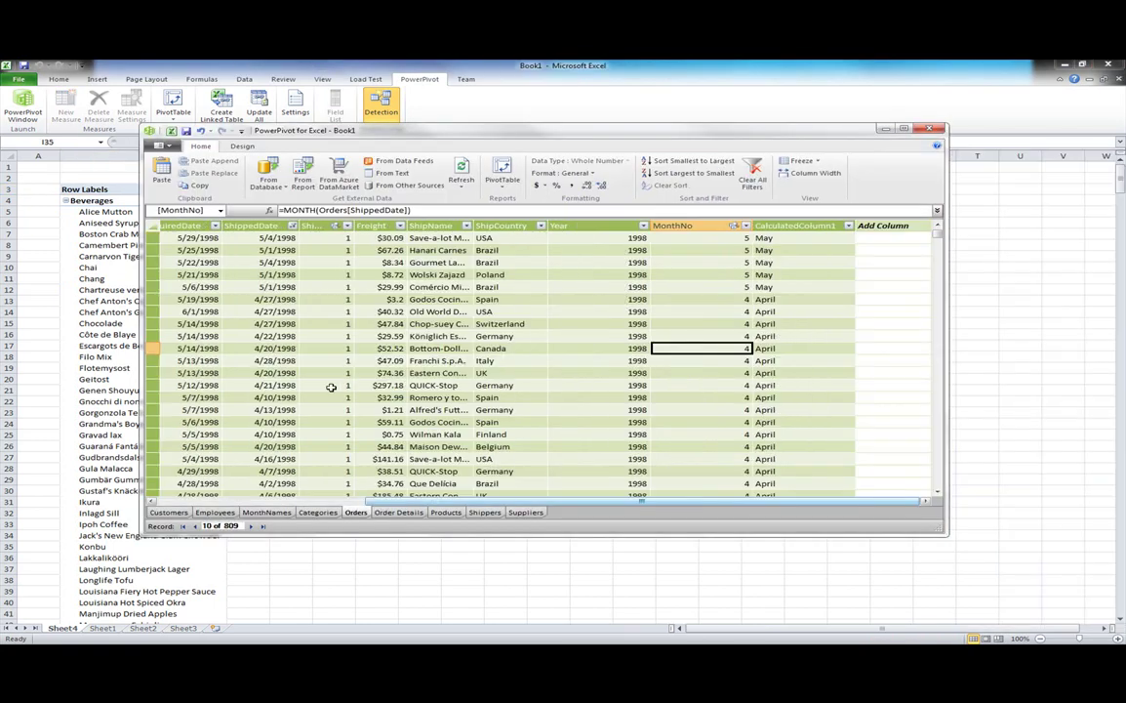
left_click(402, 513)
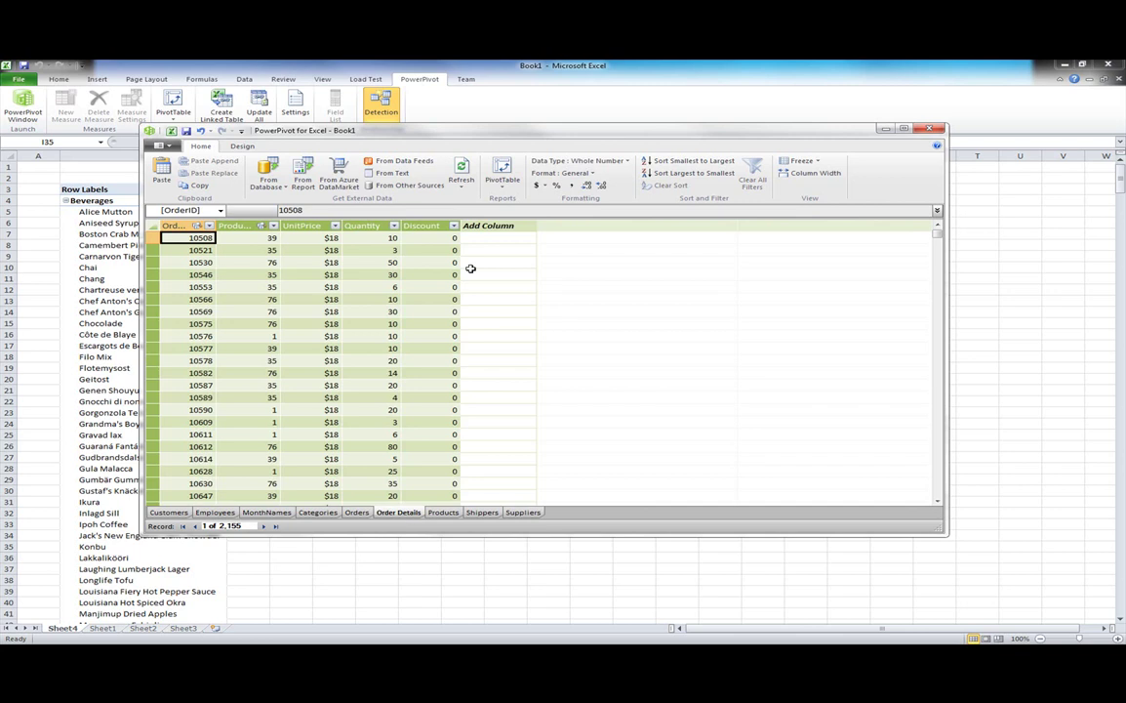
left_click(497, 237)
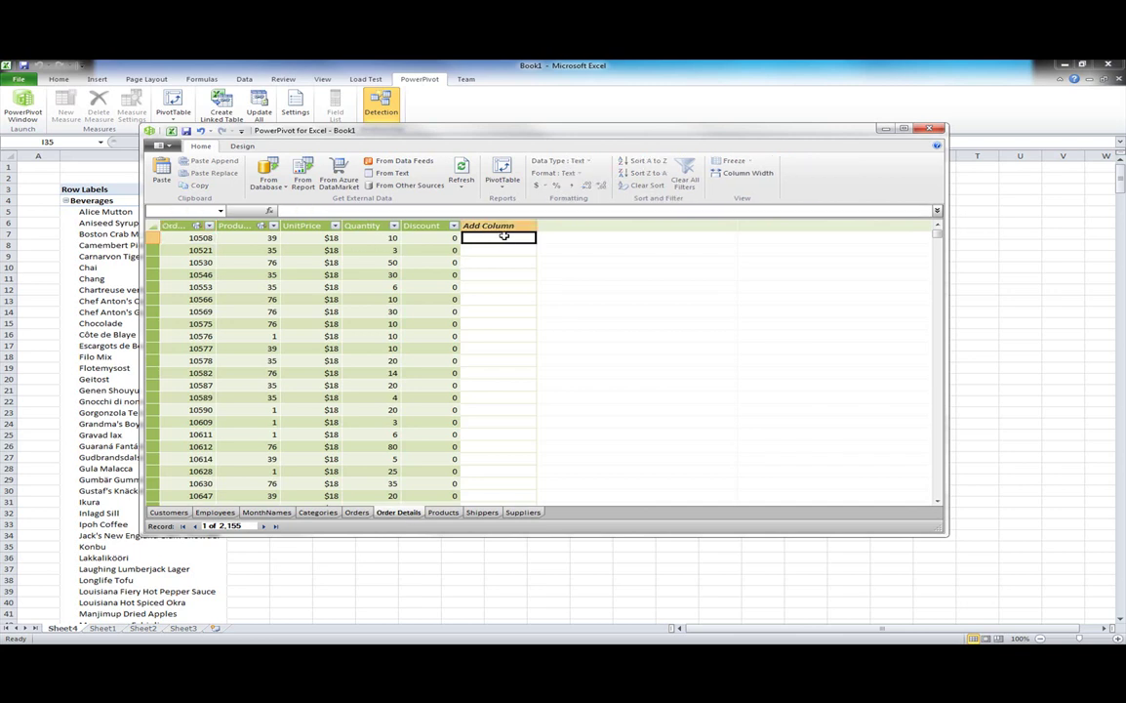
left_click(335, 211)
type("=")
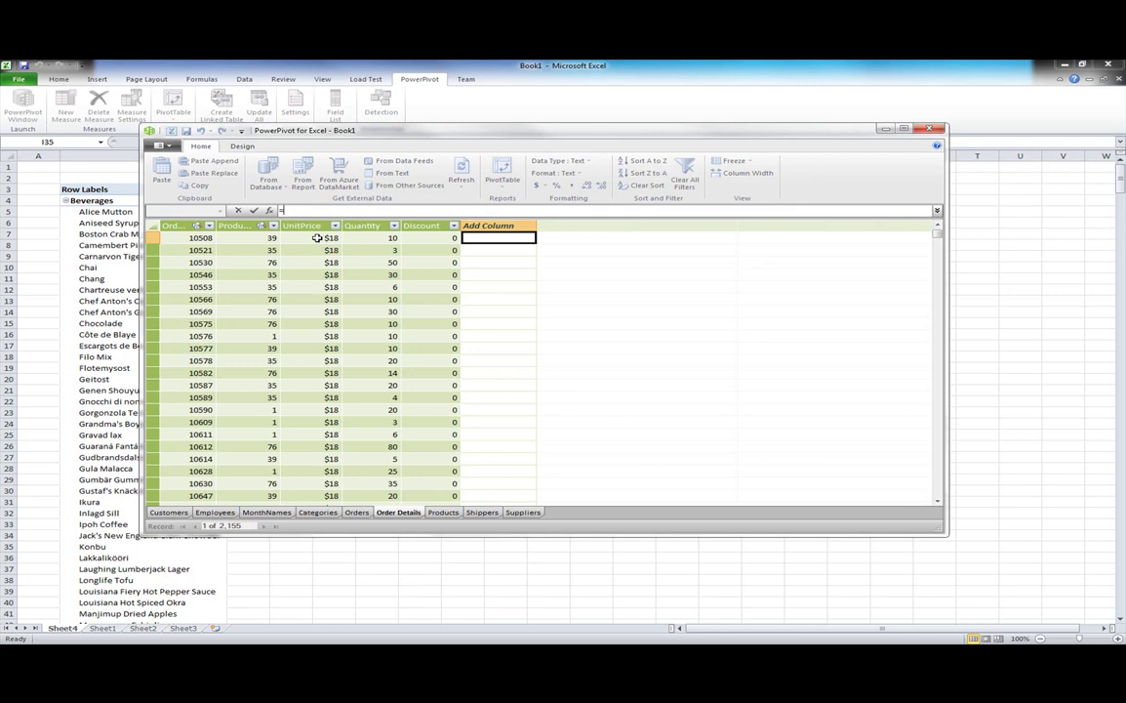
left_click(318, 237)
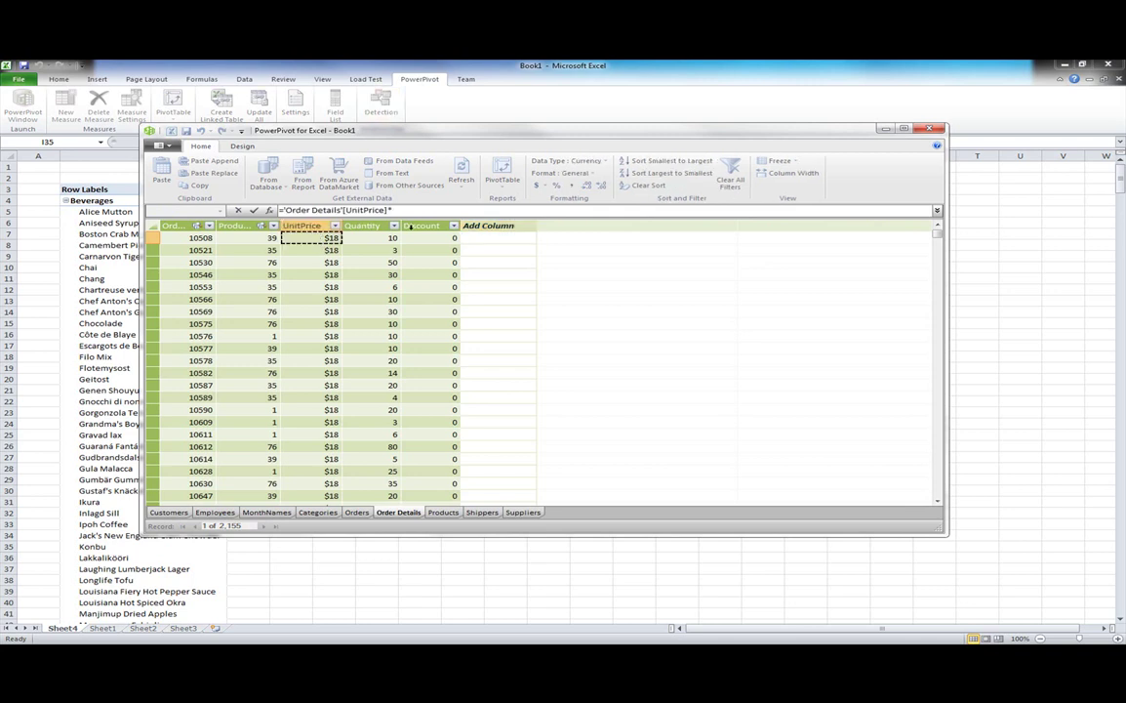
type("*")
left_click(357, 240)
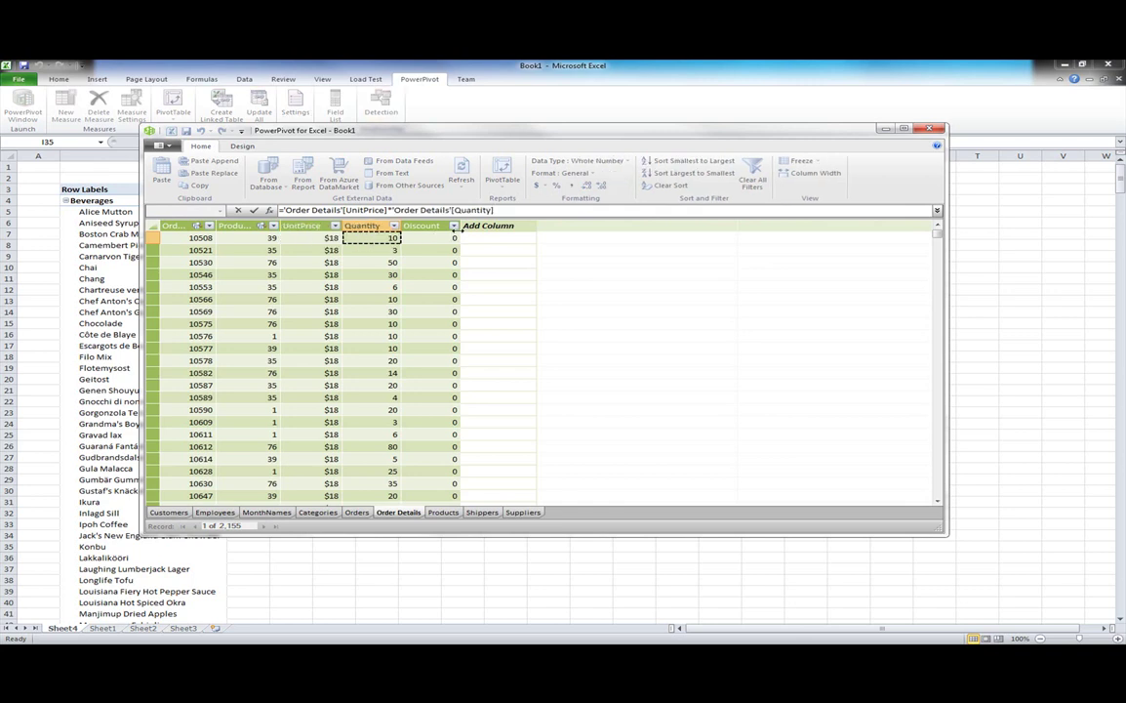
key("Return")
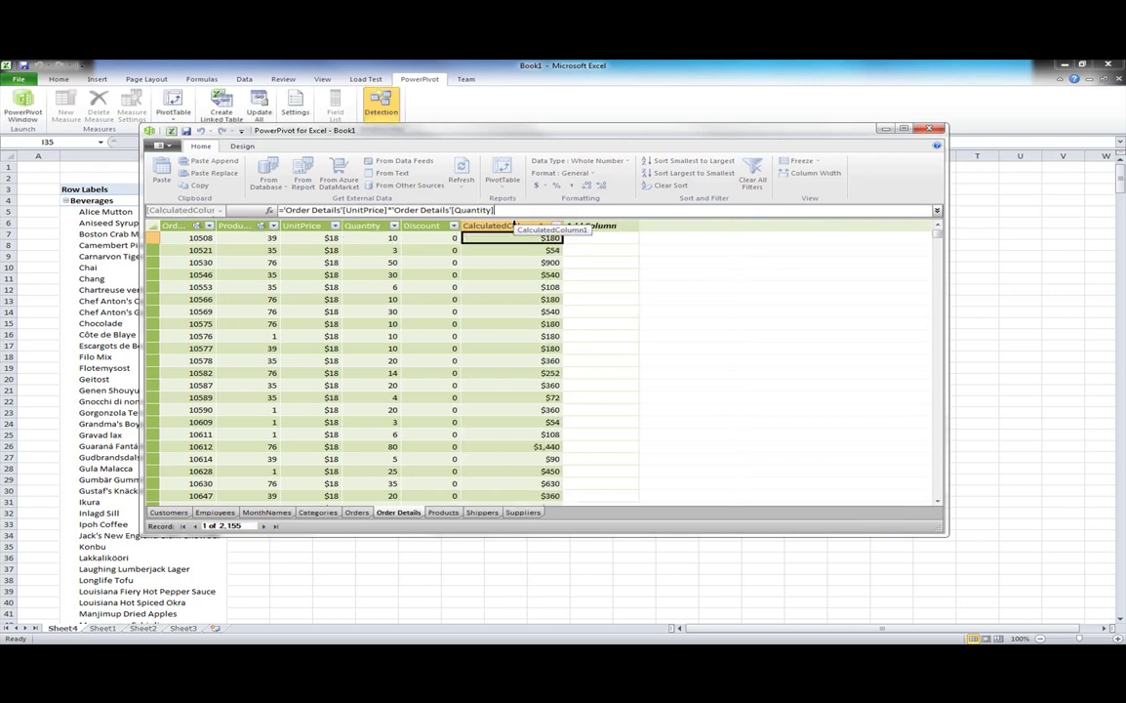
Rename the new calculated column in the Order Details table to Ammount.
right_click(514, 226)
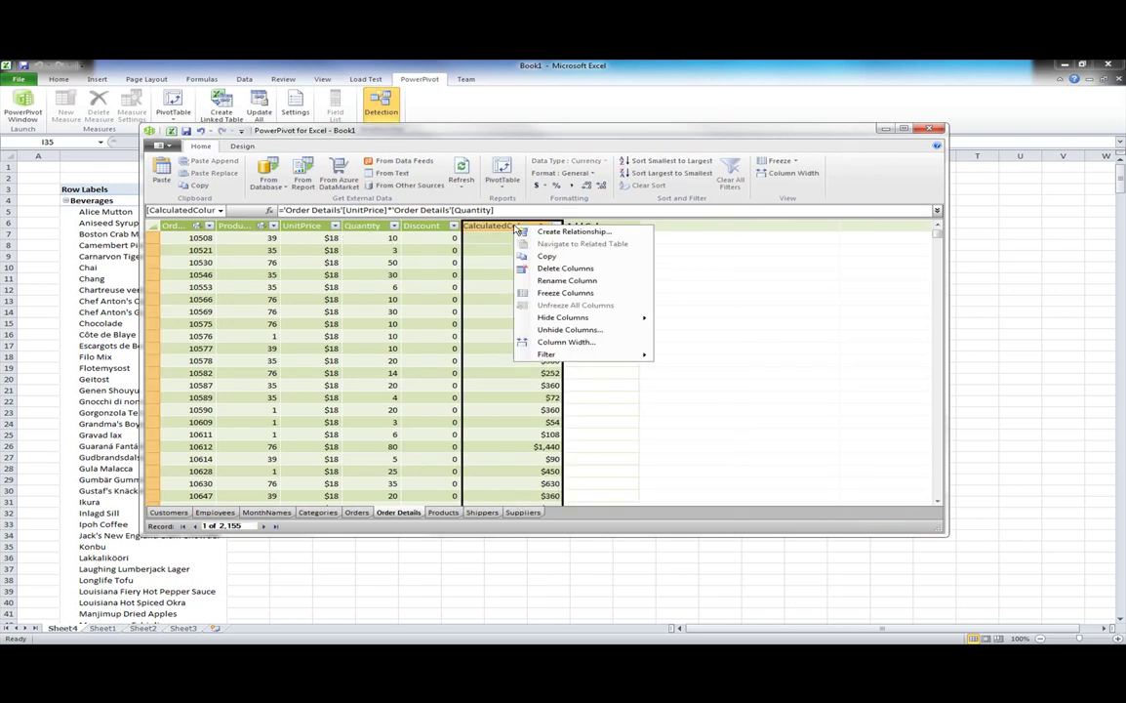
left_click(543, 279)
type("Ac")
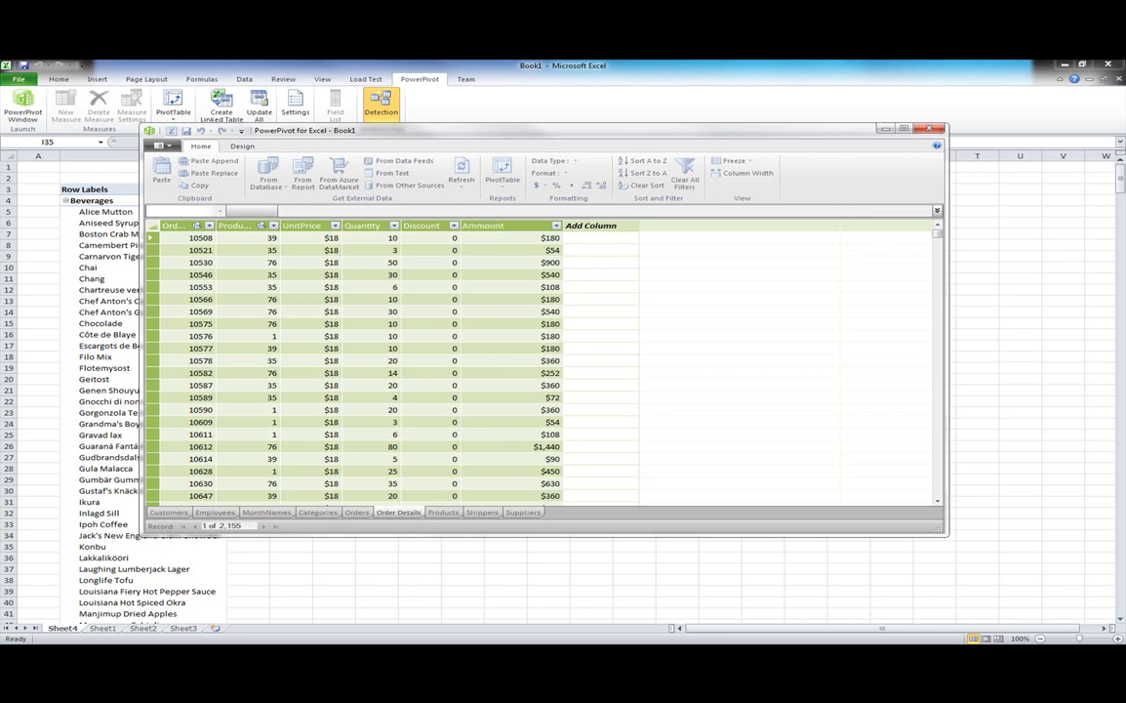
left_click(344, 263)
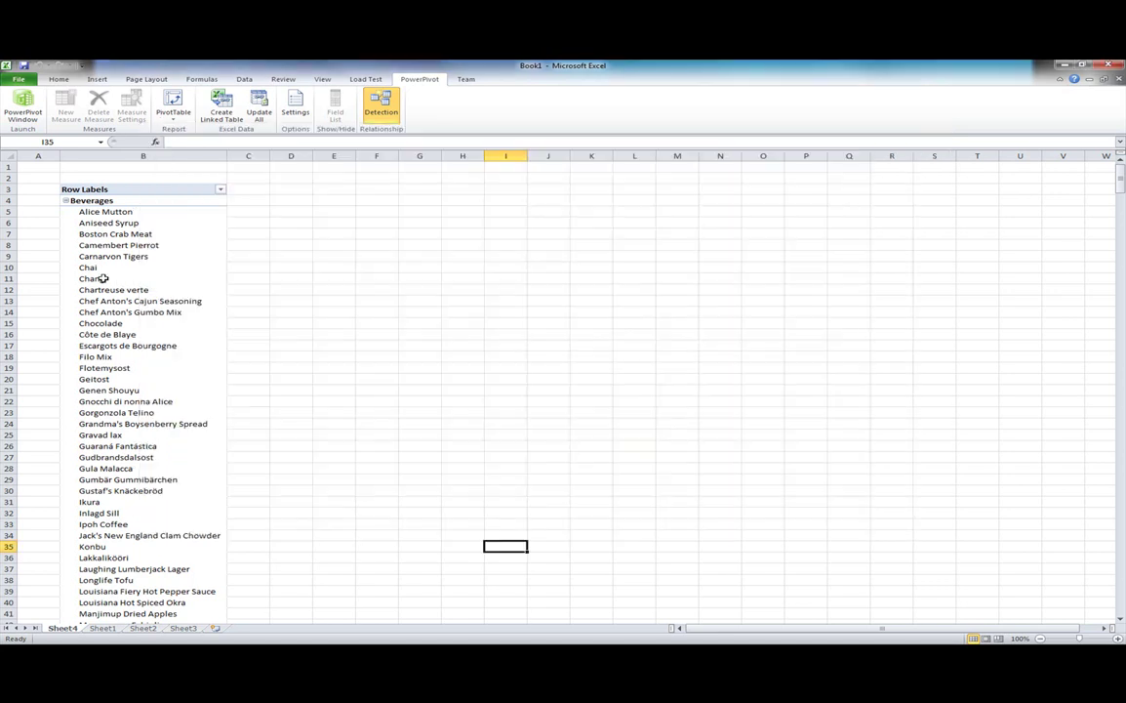
Return to the PivotTable on Sheet4 and refresh its field list with the modified PowerPivot data.
left_click(98, 257)
left_click(849, 266)
left_click(127, 267)
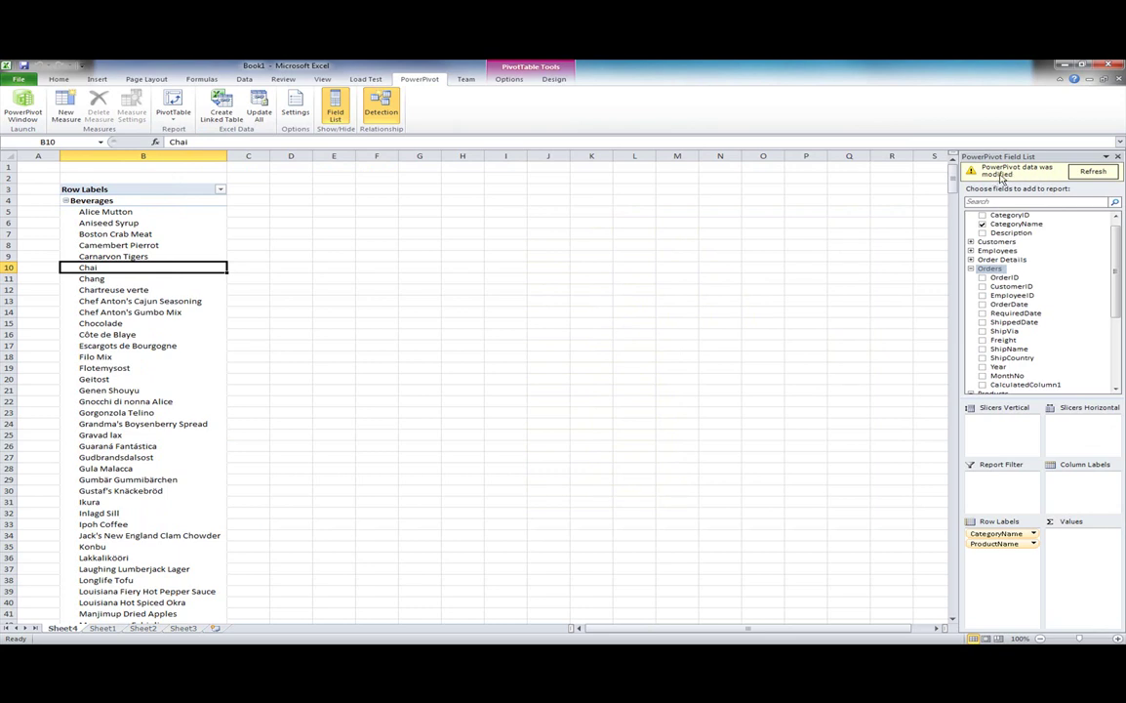
left_click(1083, 173)
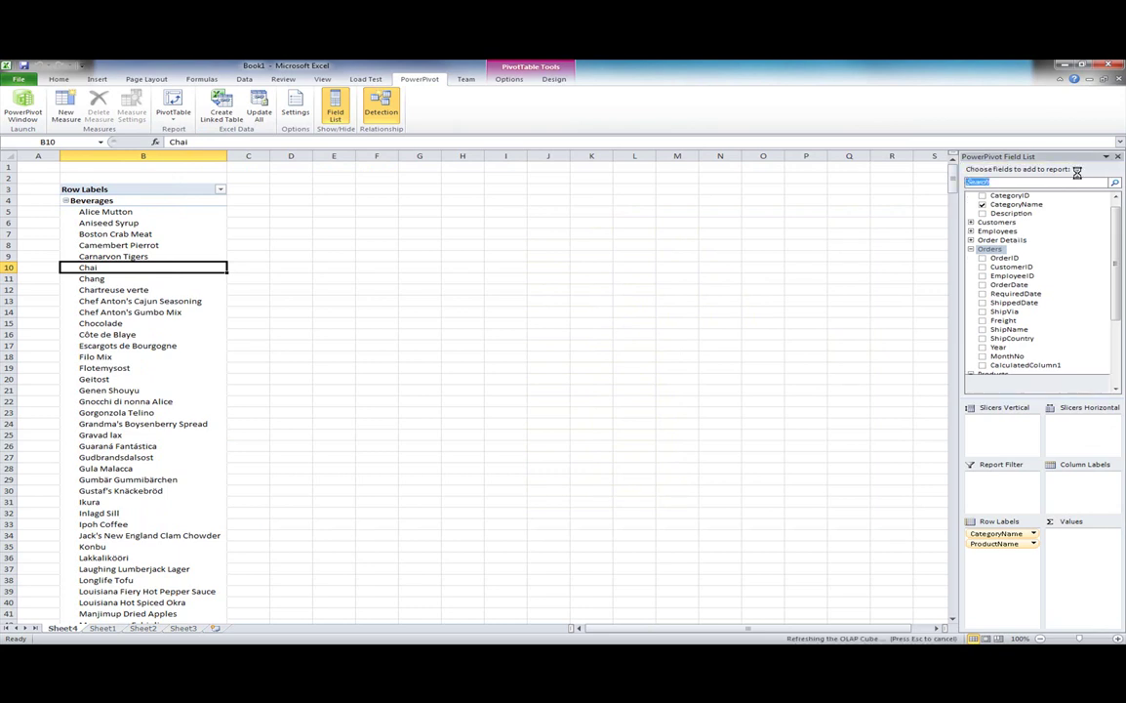
Add the Ammount field from Order Details as the PivotTable's summed values and check the Chai product's amount.
left_click(972, 258)
left_click(971, 249)
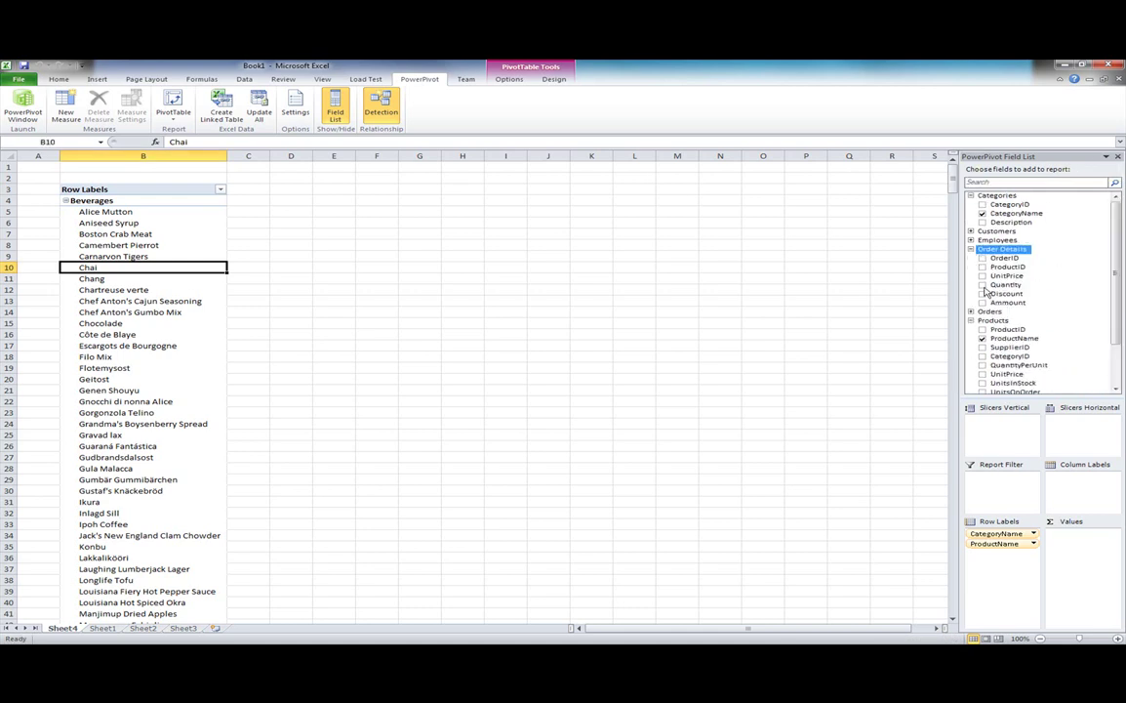
left_click(983, 302)
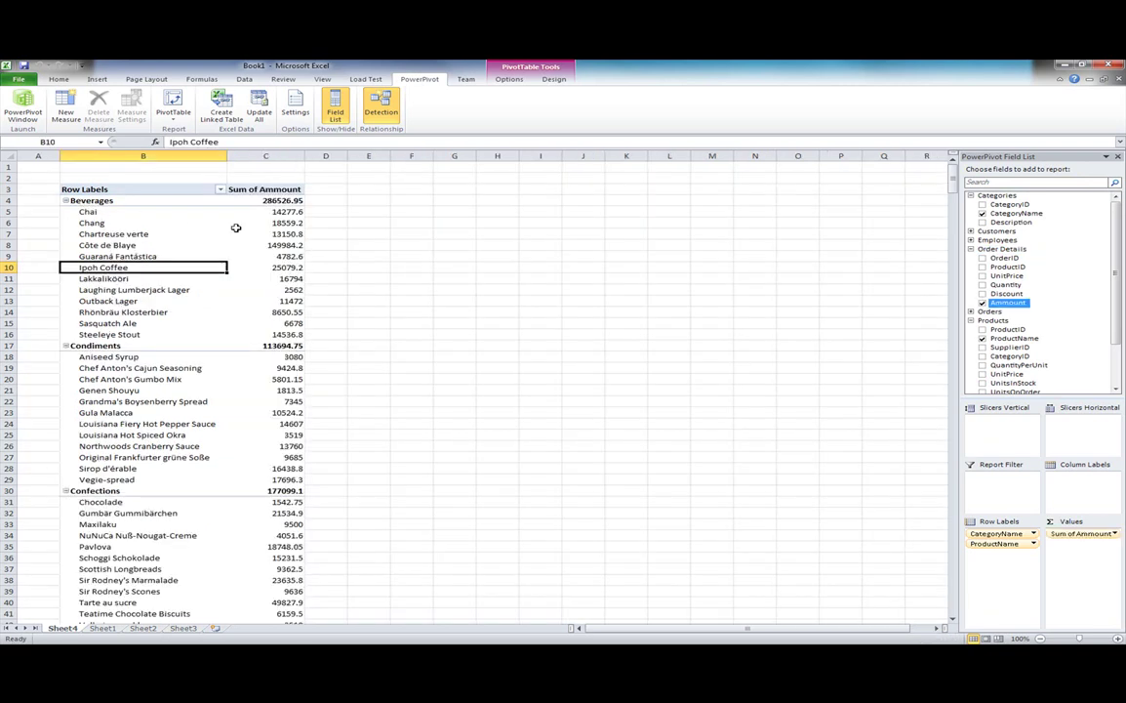
left_click(280, 212)
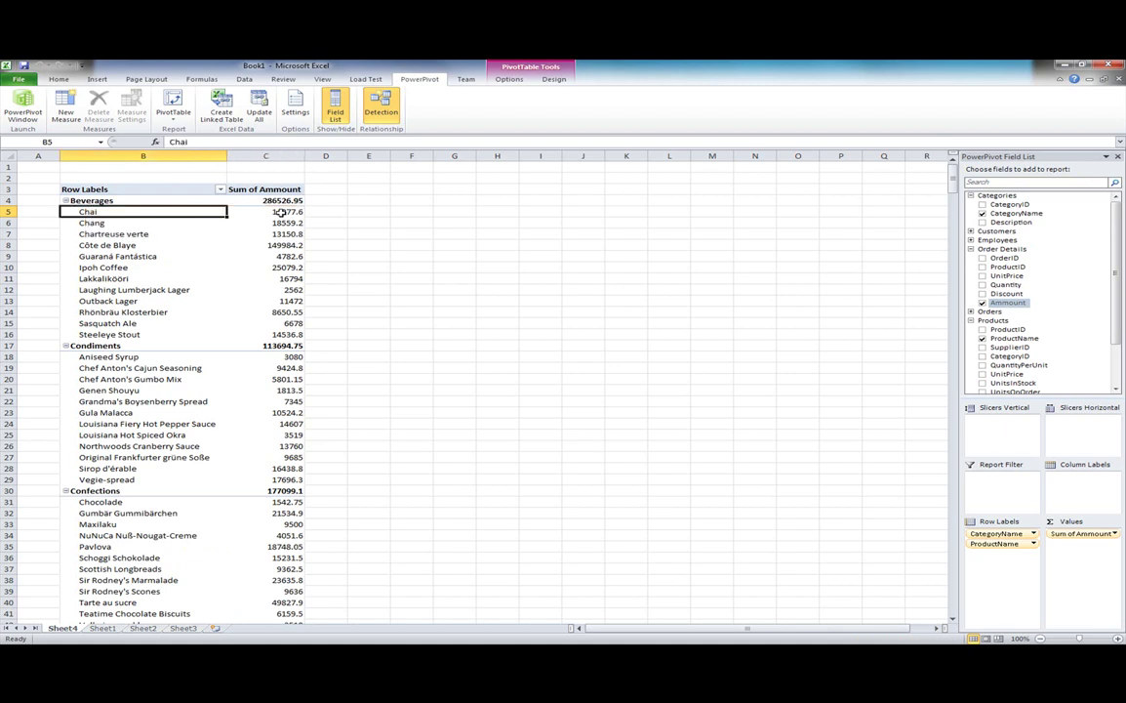
mouse_move(282, 213)
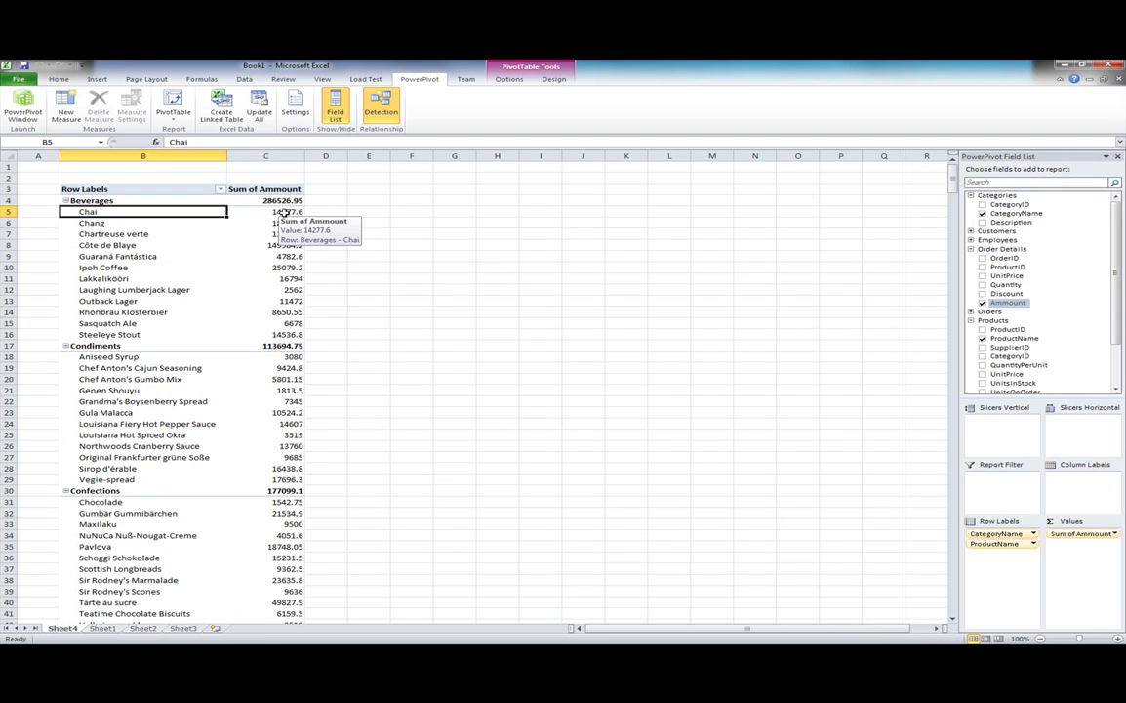
left_click(282, 213)
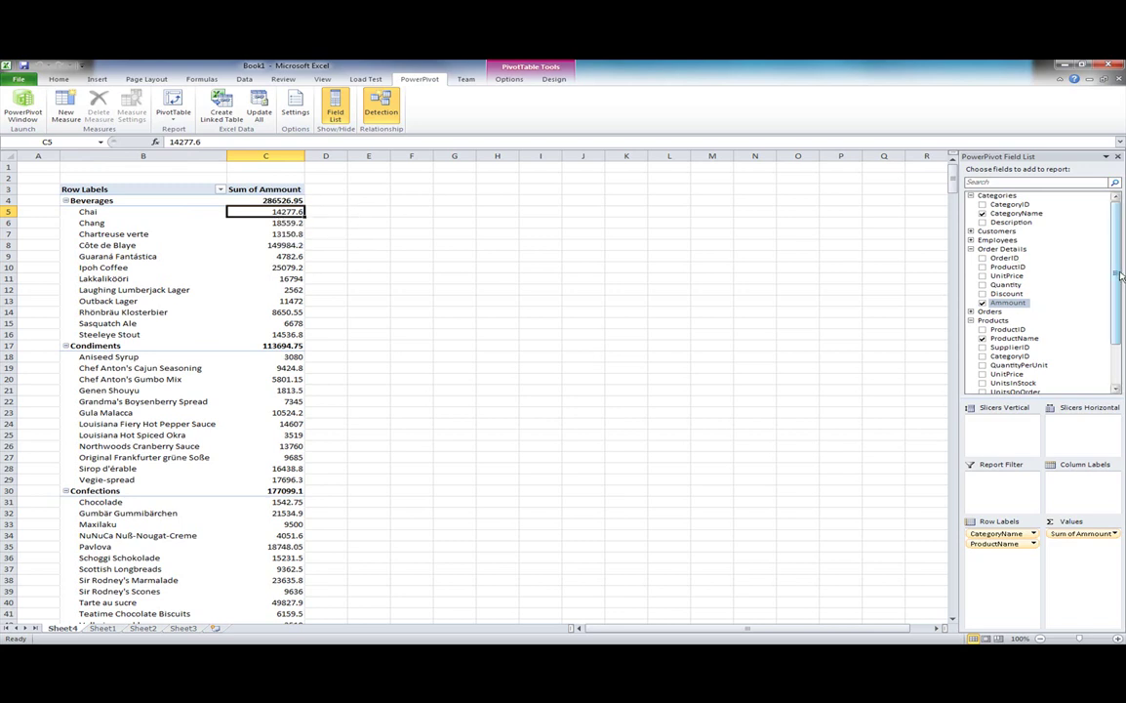
Add the CompanyName field from Shippers to the PivotTable as a vertical slicer.
left_click(971, 248)
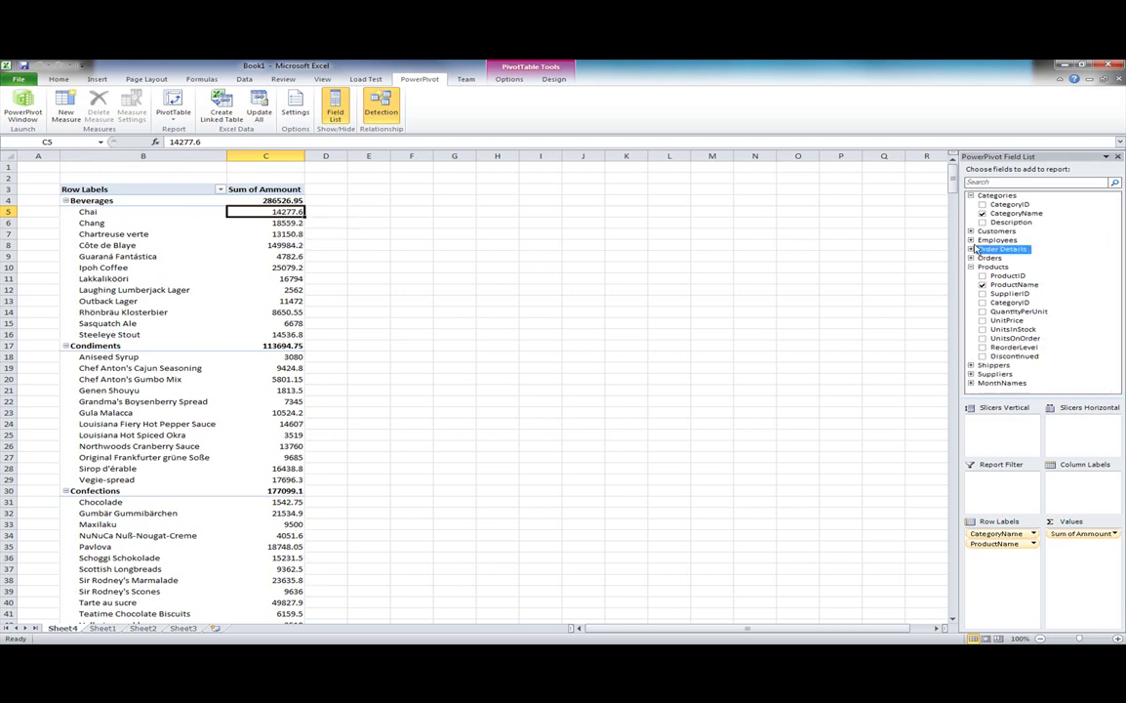
left_click(971, 266)
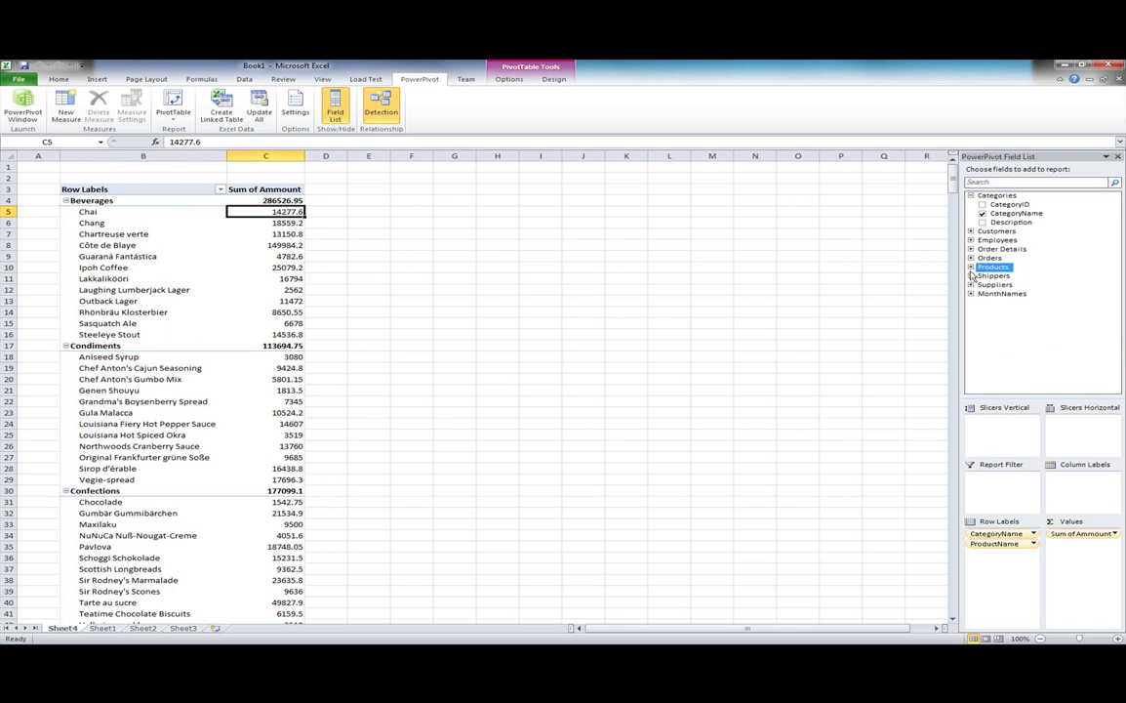
left_click(971, 276)
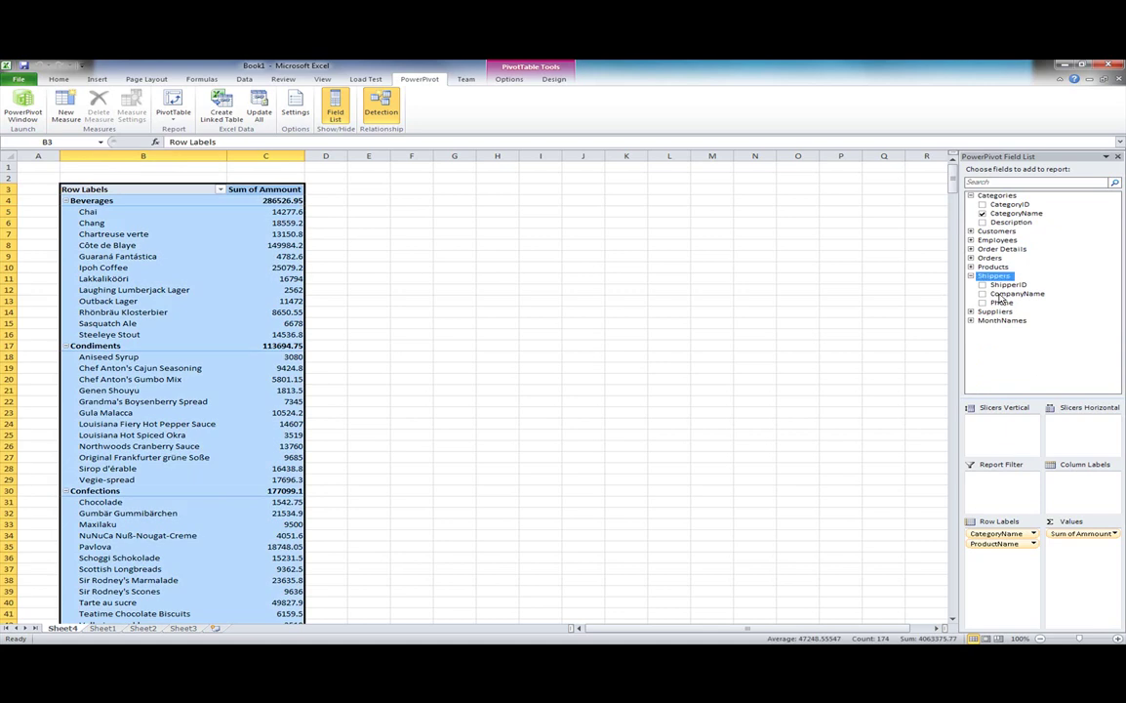
left_click(983, 295)
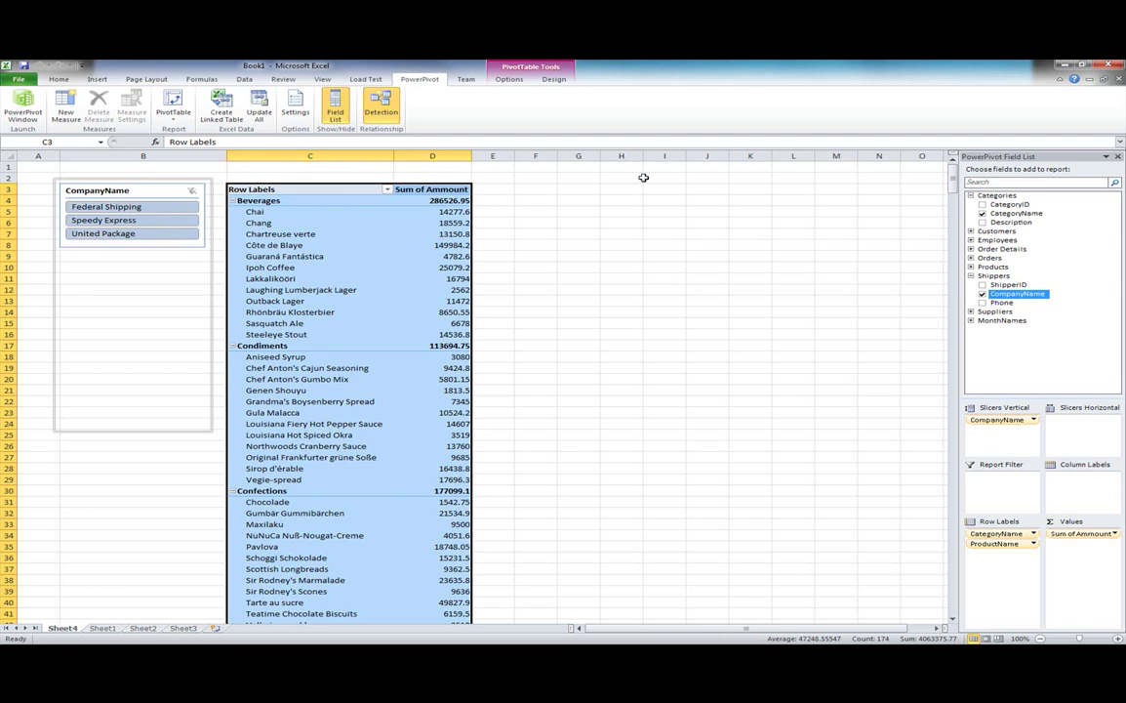
Add the Year field from Orders to the PivotTable as a vertical slicer and place it above CompanyName.
left_click(970, 257)
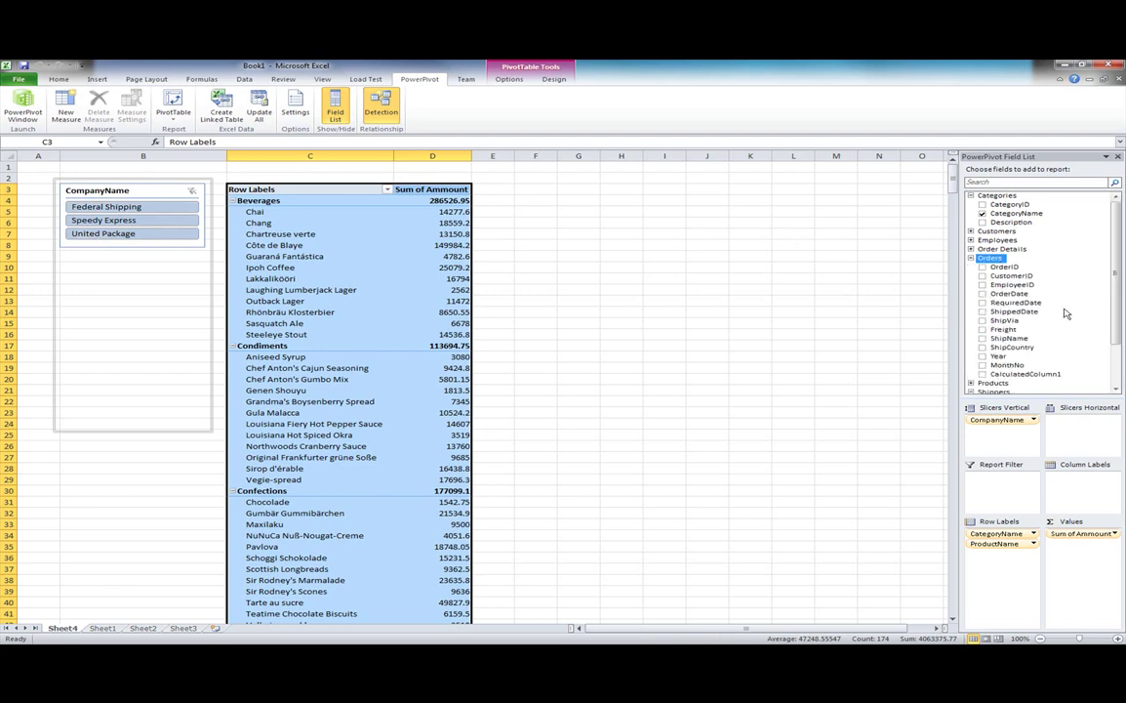
left_click(999, 357)
left_click_drag(998, 357, 997, 429)
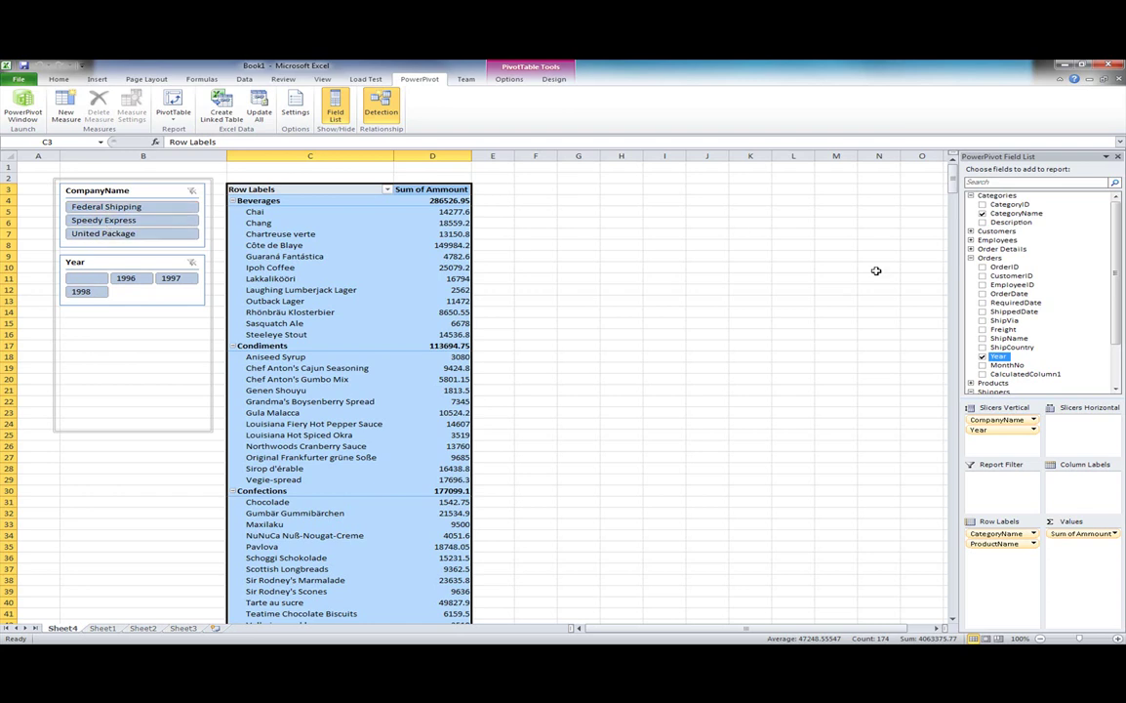
left_click_drag(82, 260, 97, 285)
Filter the PivotTable to the year 1998 and the shipper Federal Shipping with the slicers.
left_click(81, 219)
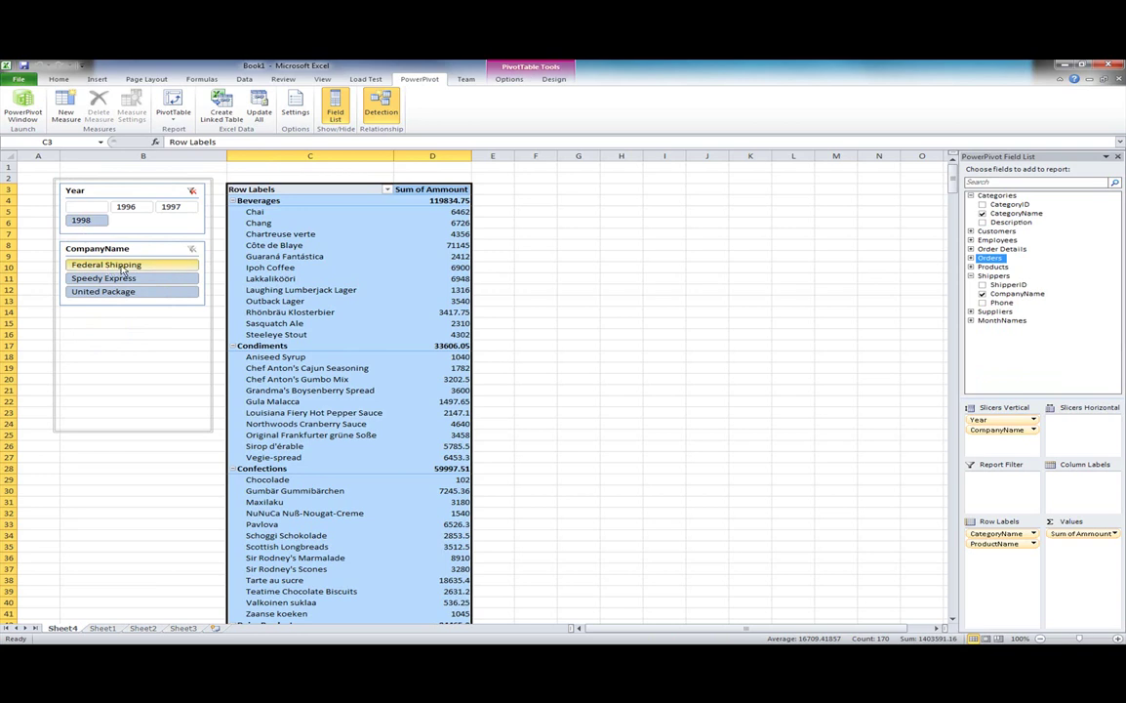
left_click(123, 270)
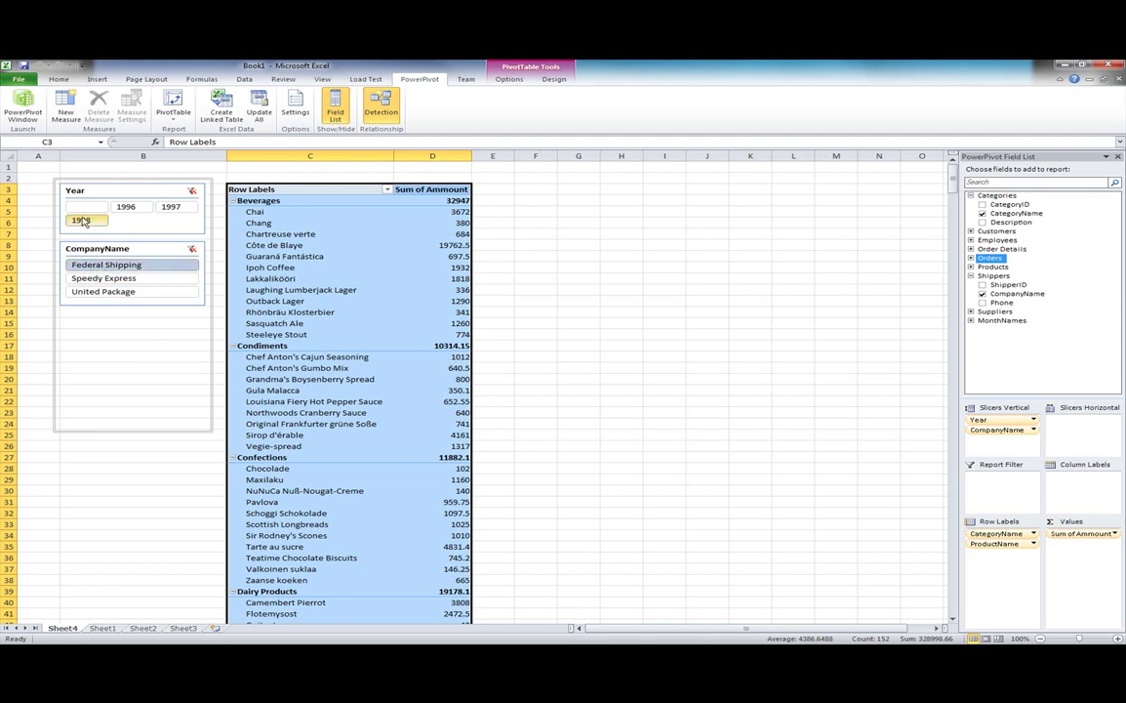
Format all PivotTable amounts down to the grand total as dollar currency with two decimals.
left_click(455, 200)
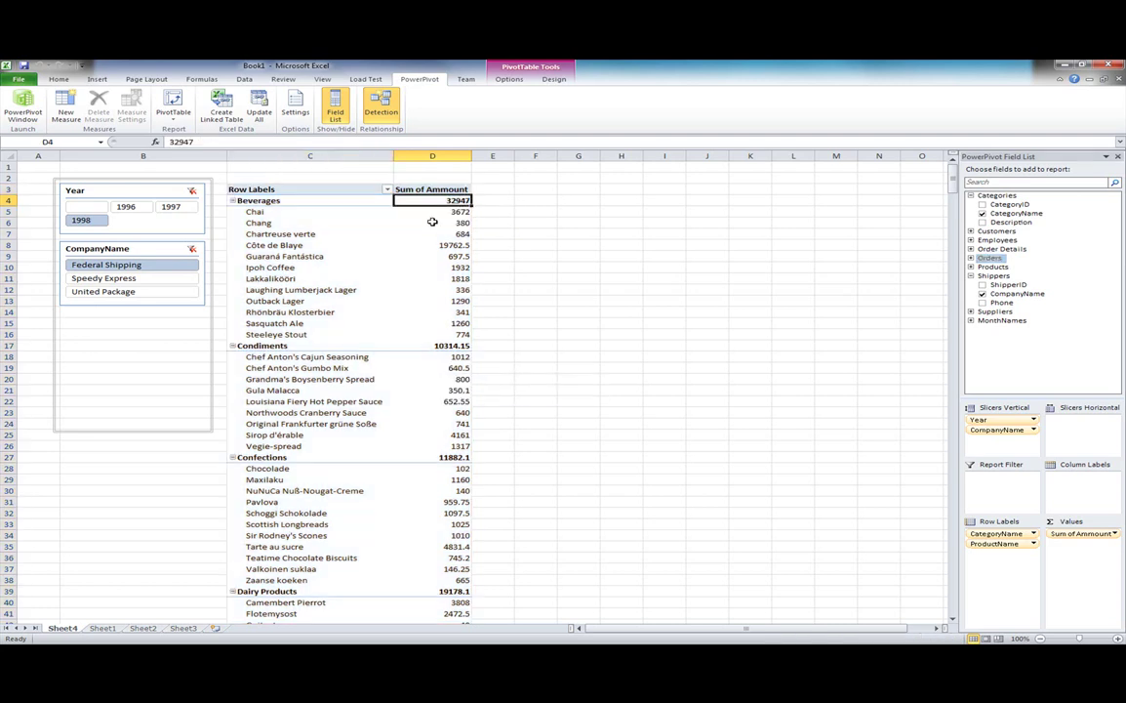
left_click_drag(444, 201, 465, 616)
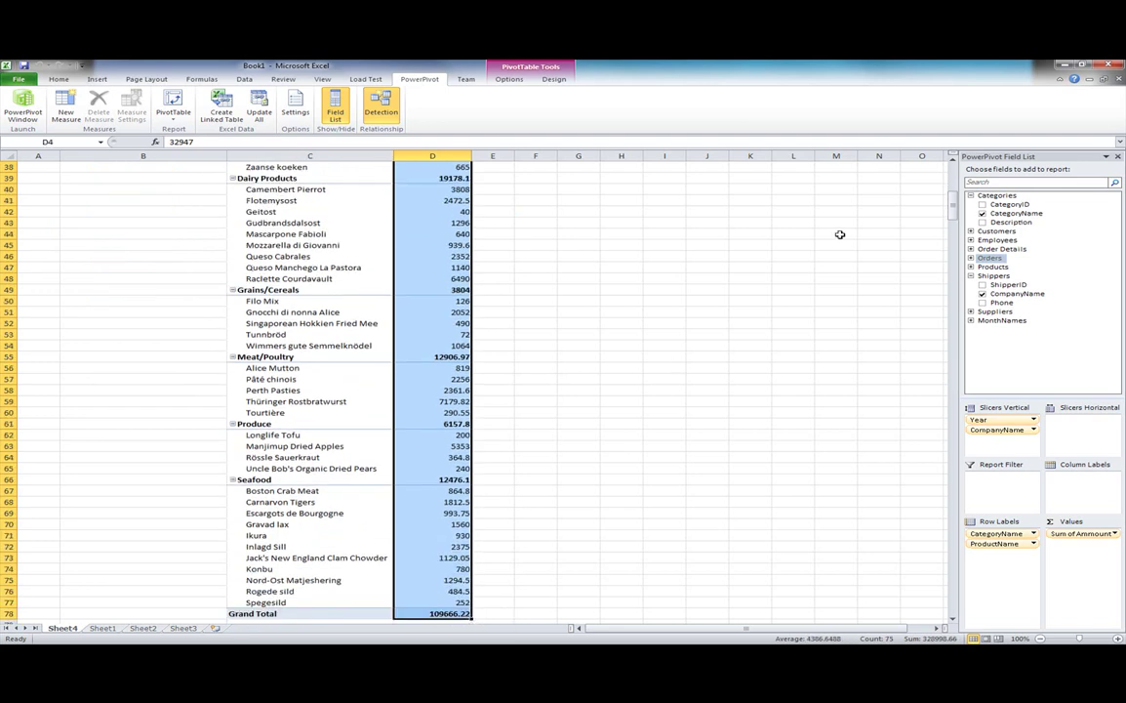
left_click_drag(952, 224, 953, 223)
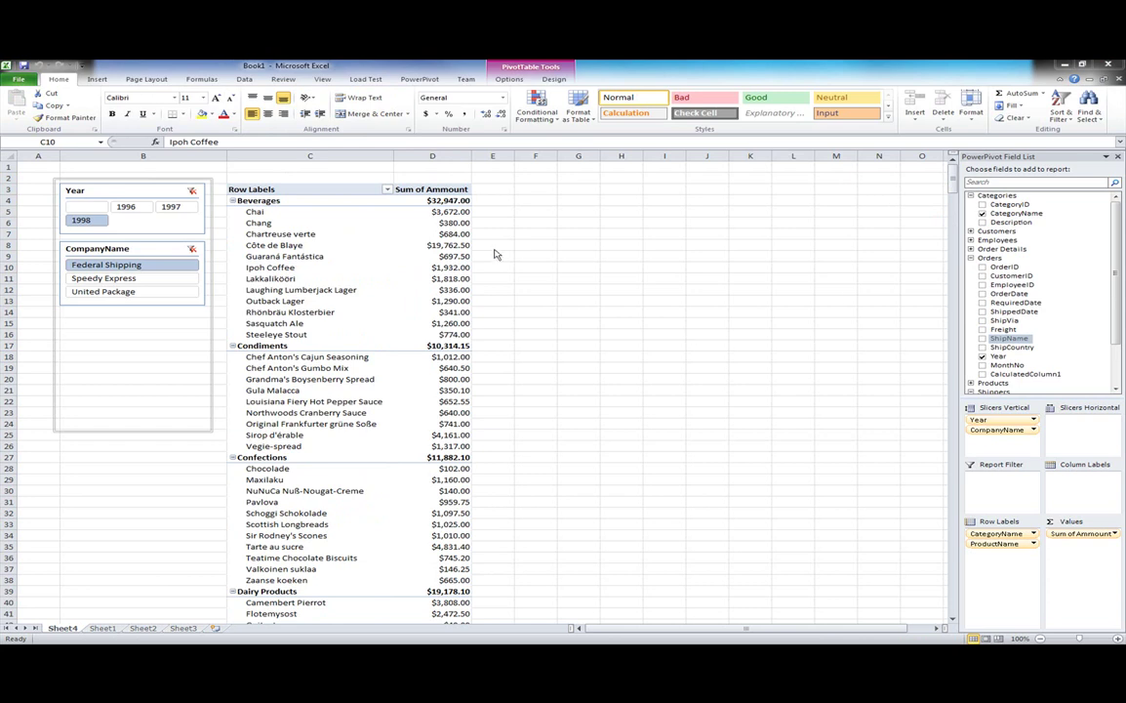
Clear the filters of the CompanyName and Year slicers.
left_click(192, 250)
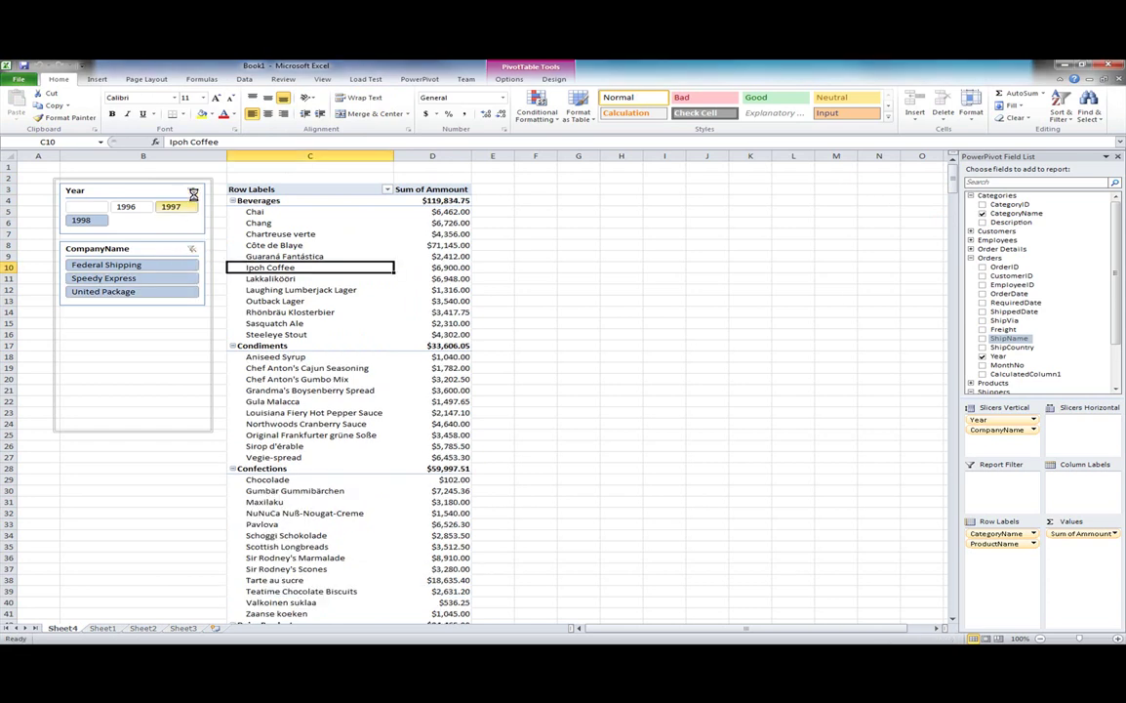
left_click(193, 191)
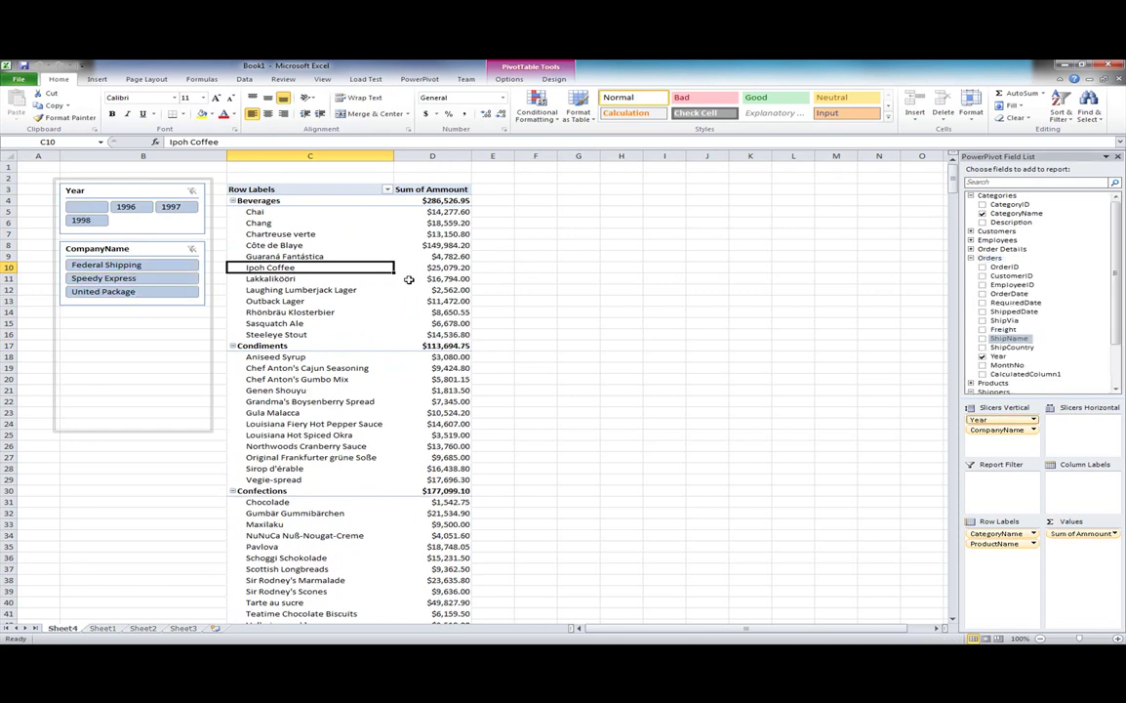
Add the ShipCountry field from Orders as a third vertical slicer and select that slicer.
scroll(1107, 348, "down", 2)
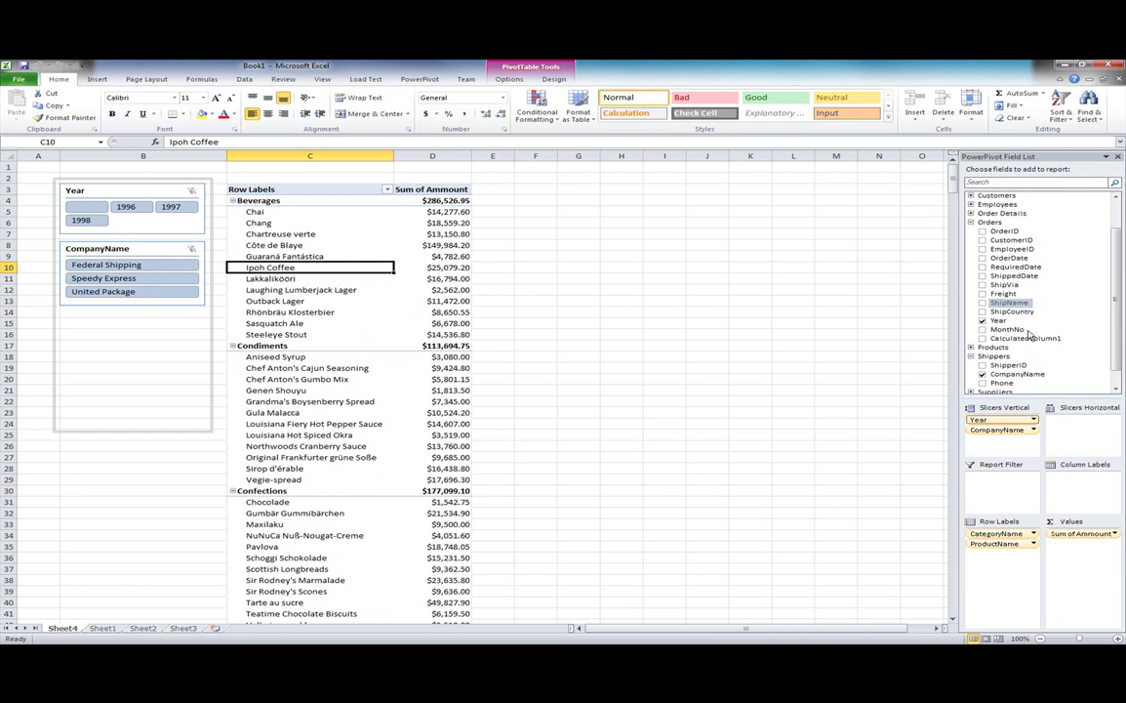
left_click_drag(1005, 314, 1005, 439)
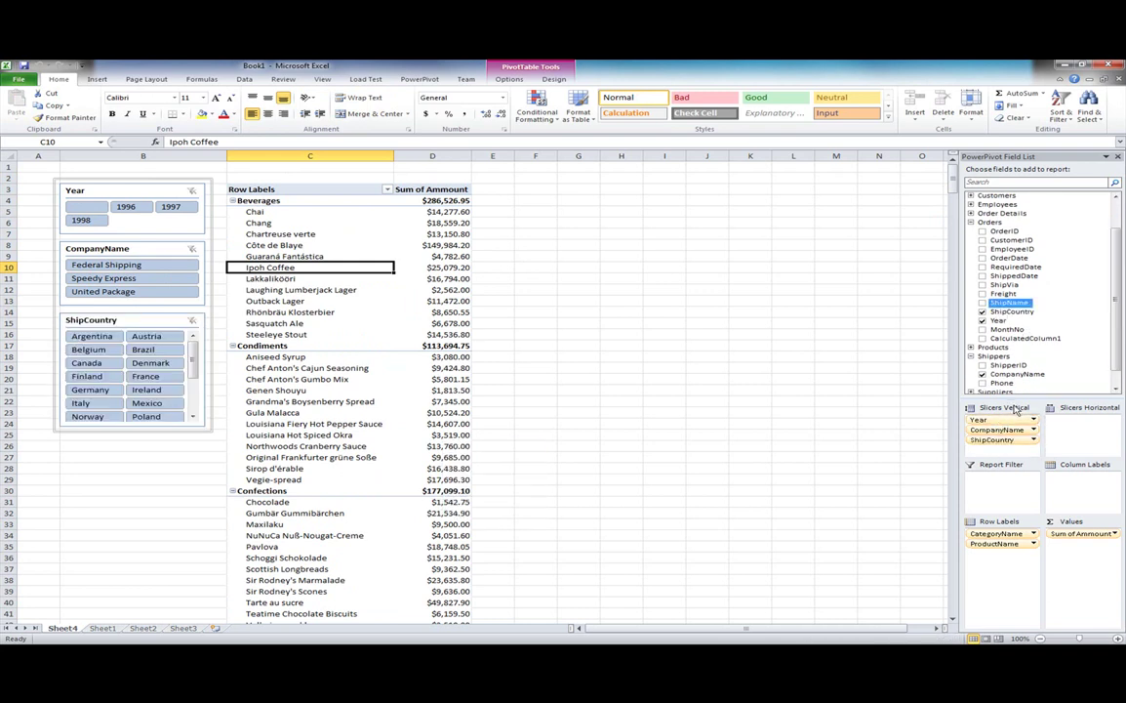
left_click(178, 331)
left_click(107, 317)
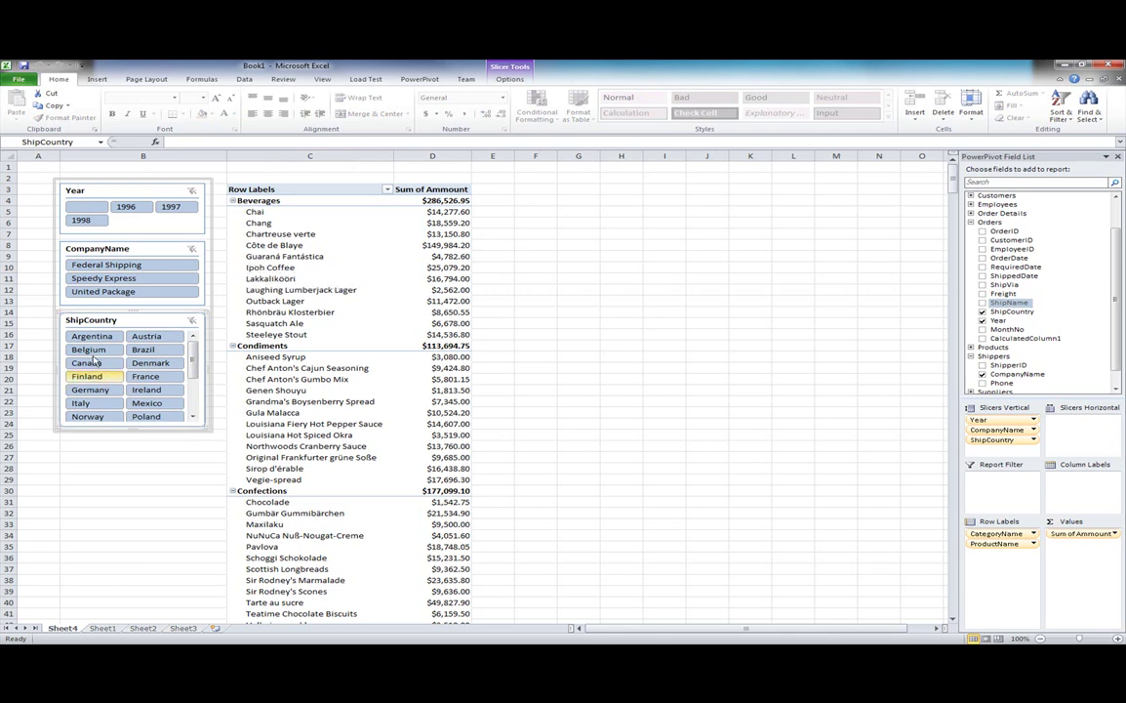
Filter the PivotTable to Mexico and United Package, and clear the CompanyName and ShipCountry slicer filters.
left_click(146, 402)
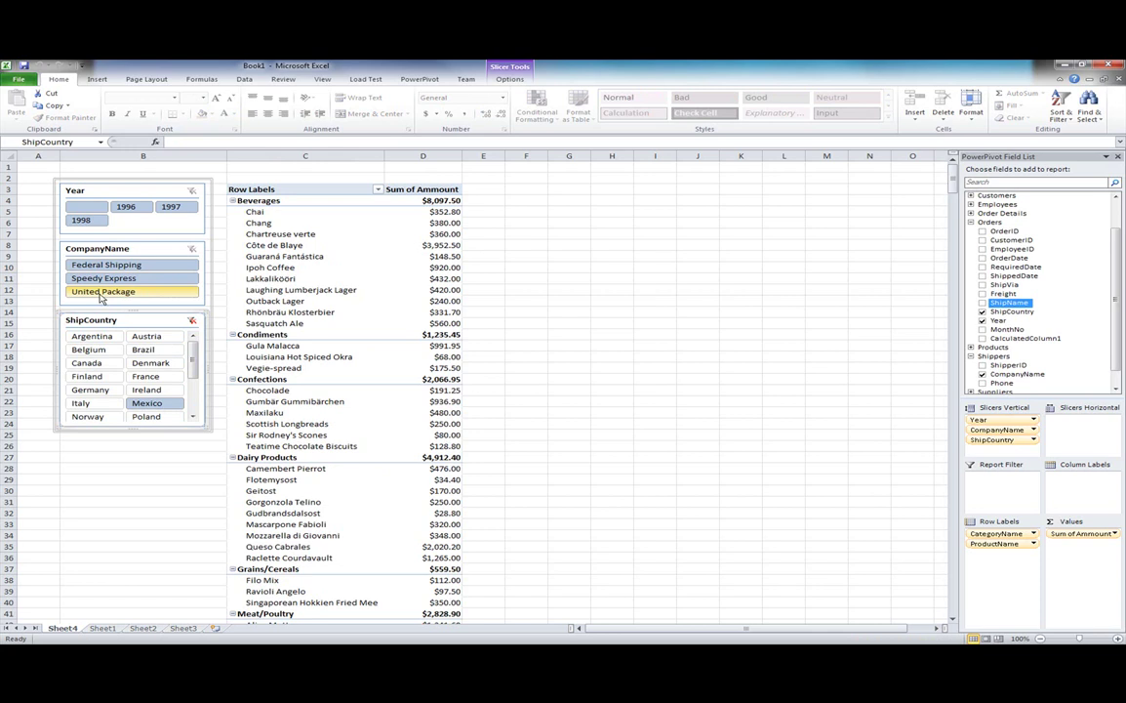
left_click(100, 293)
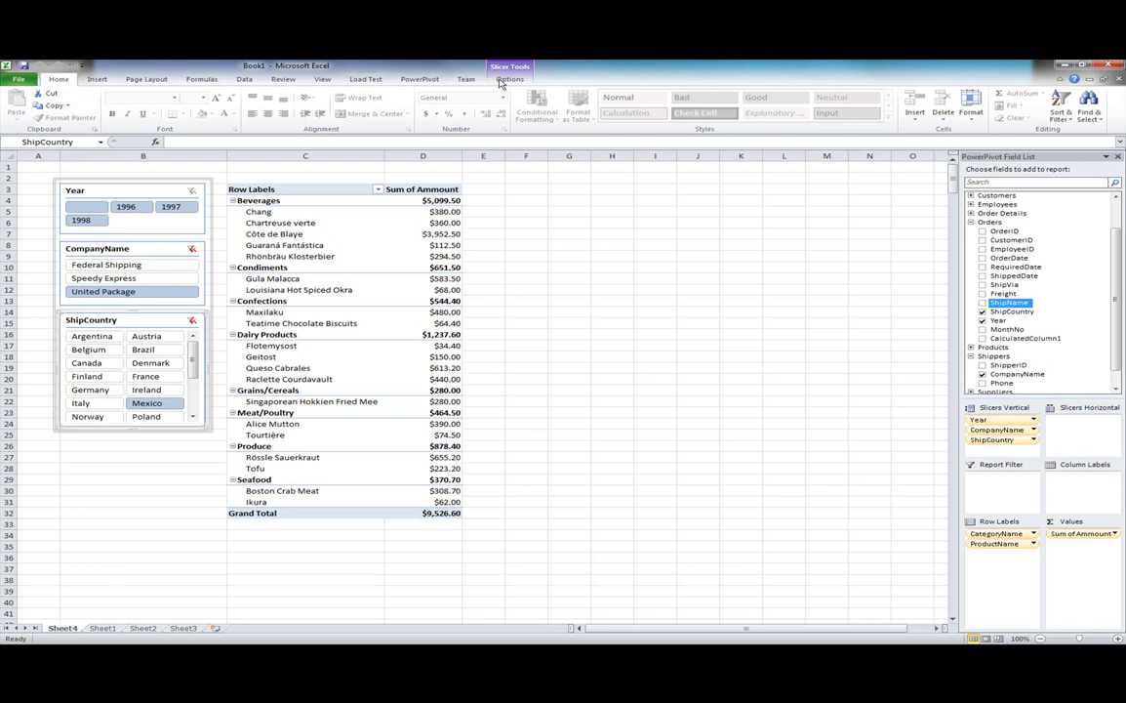
left_click(95, 191)
left_click(94, 192)
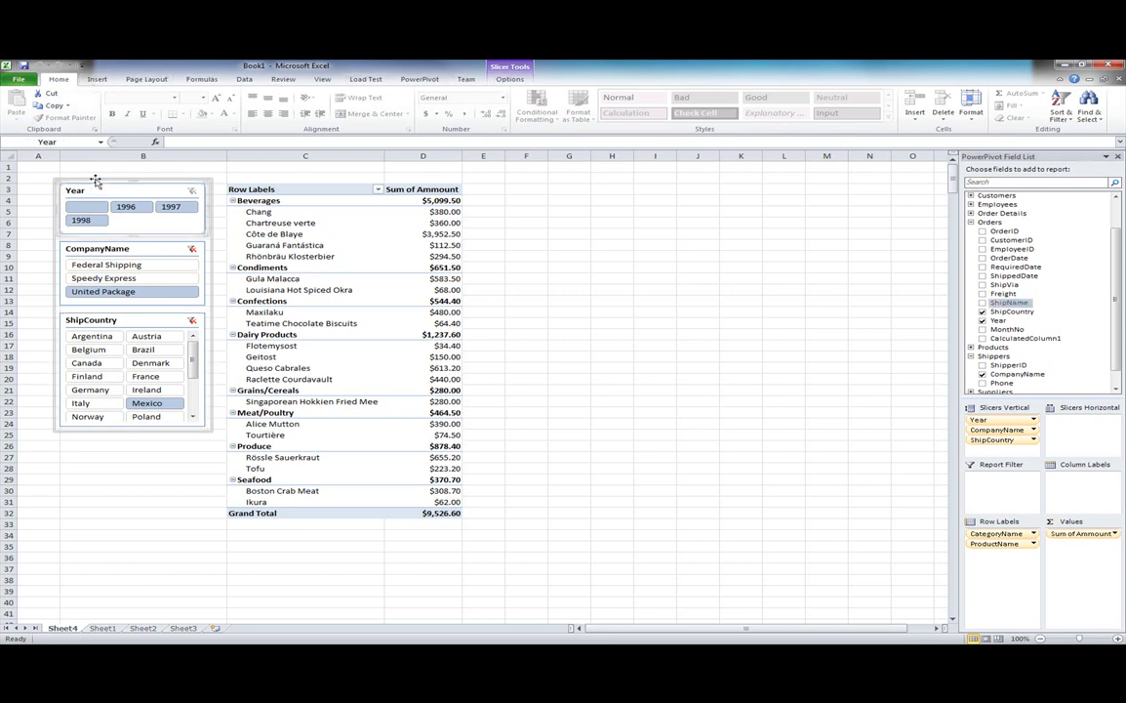
left_click(192, 249)
left_click(192, 322)
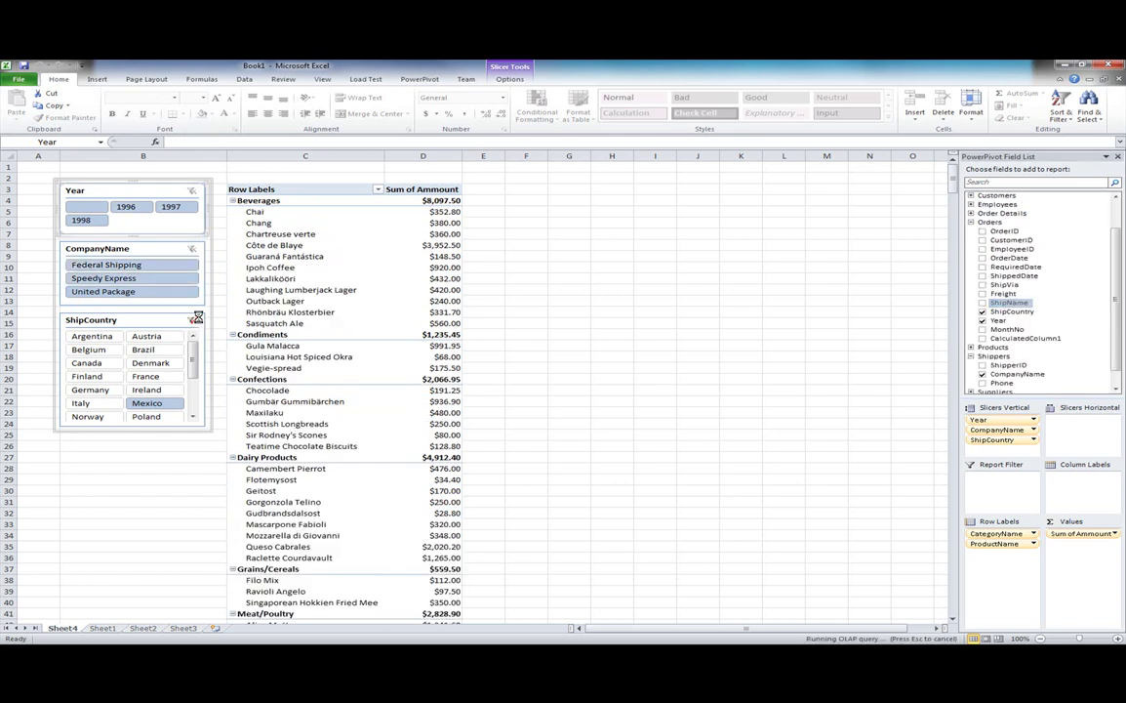
Apply the green style from the first row of Medium PivotTable styles to the PivotTable.
left_click(248, 189)
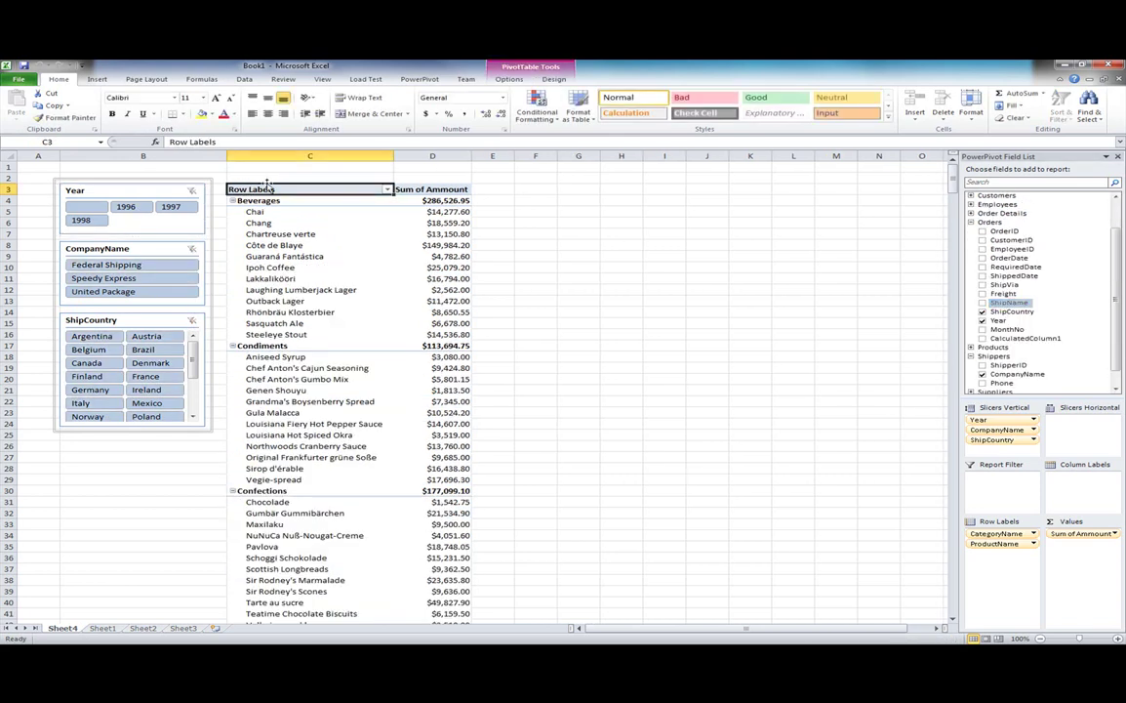
left_click(554, 79)
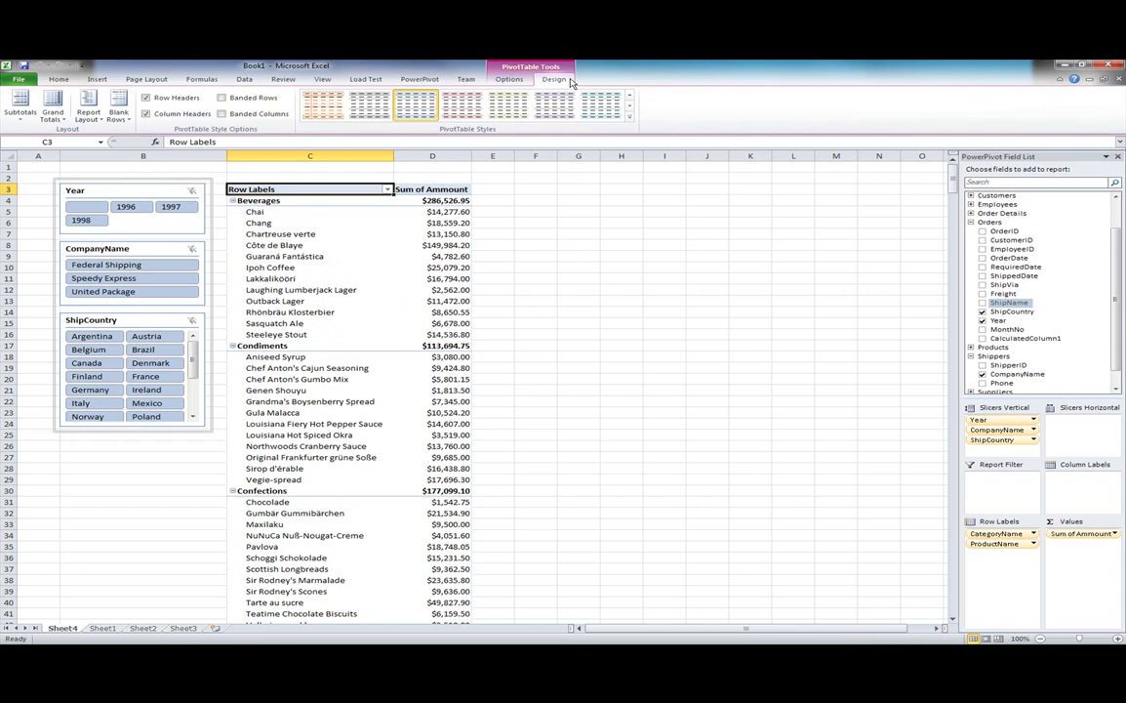
left_click(629, 118)
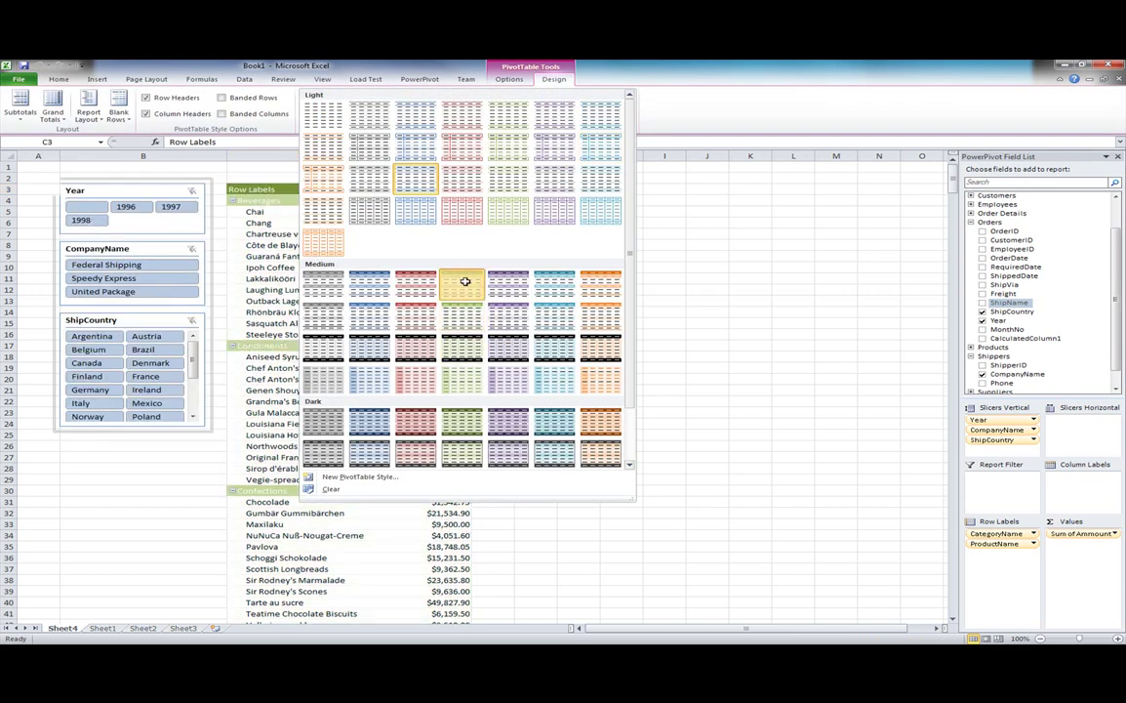
left_click(465, 294)
Apply the dark green slicer style to the Year slicer.
left_click(100, 184)
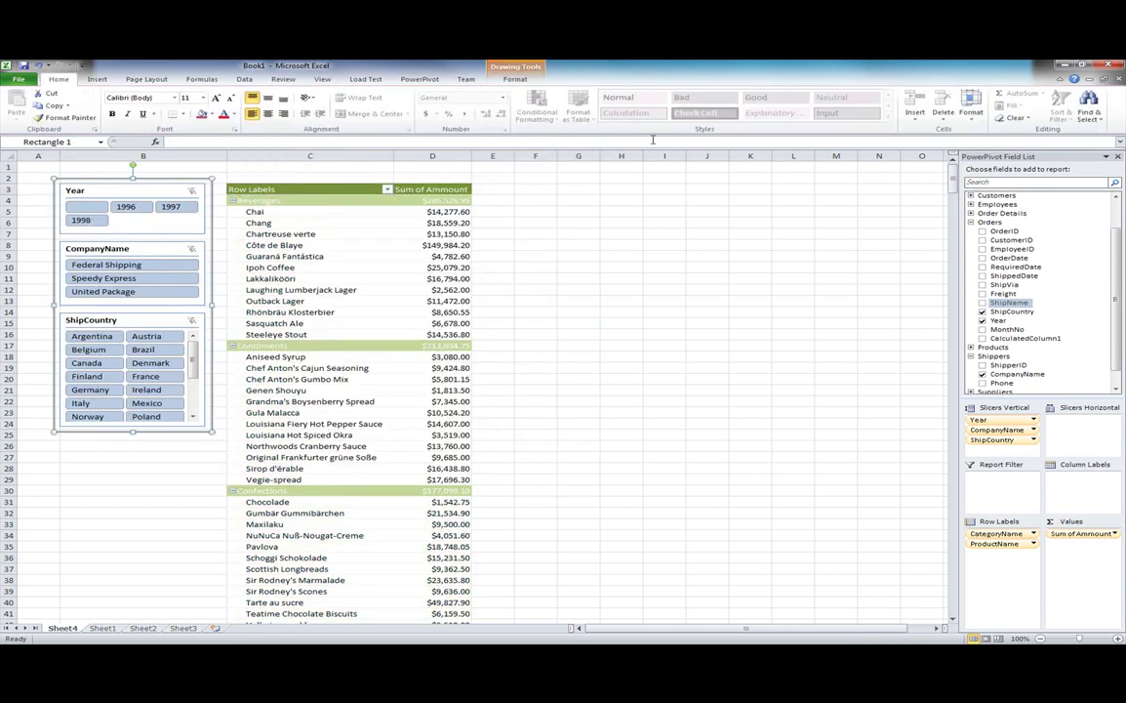
left_click(515, 80)
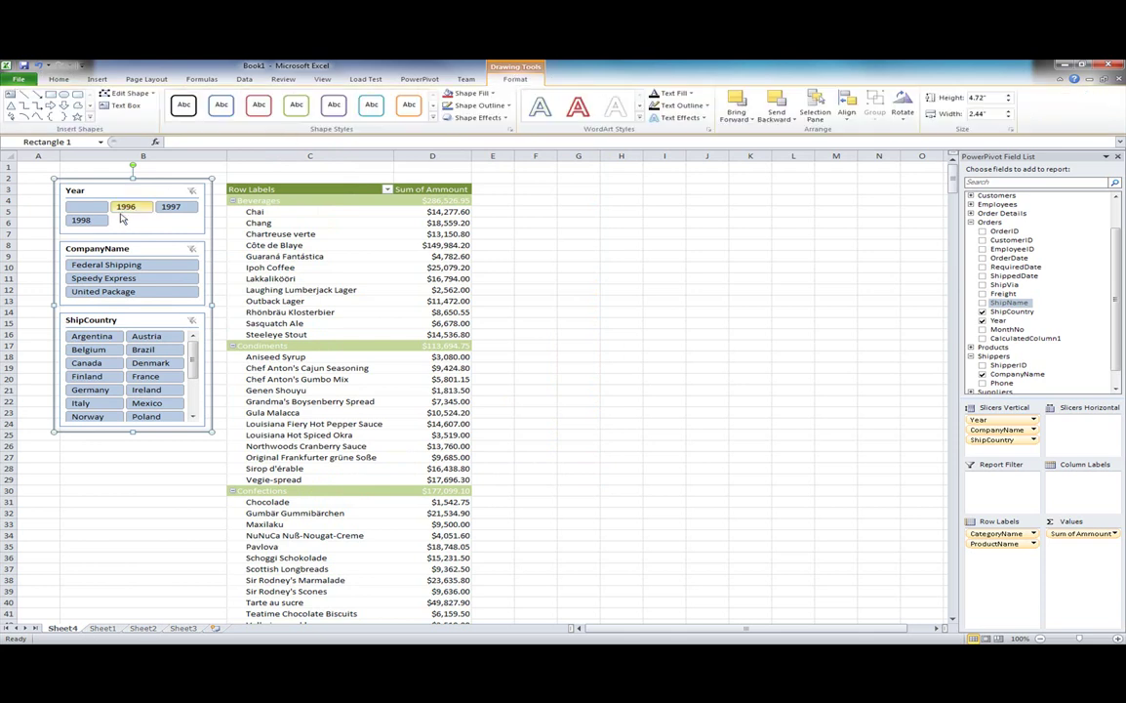
left_click(83, 180)
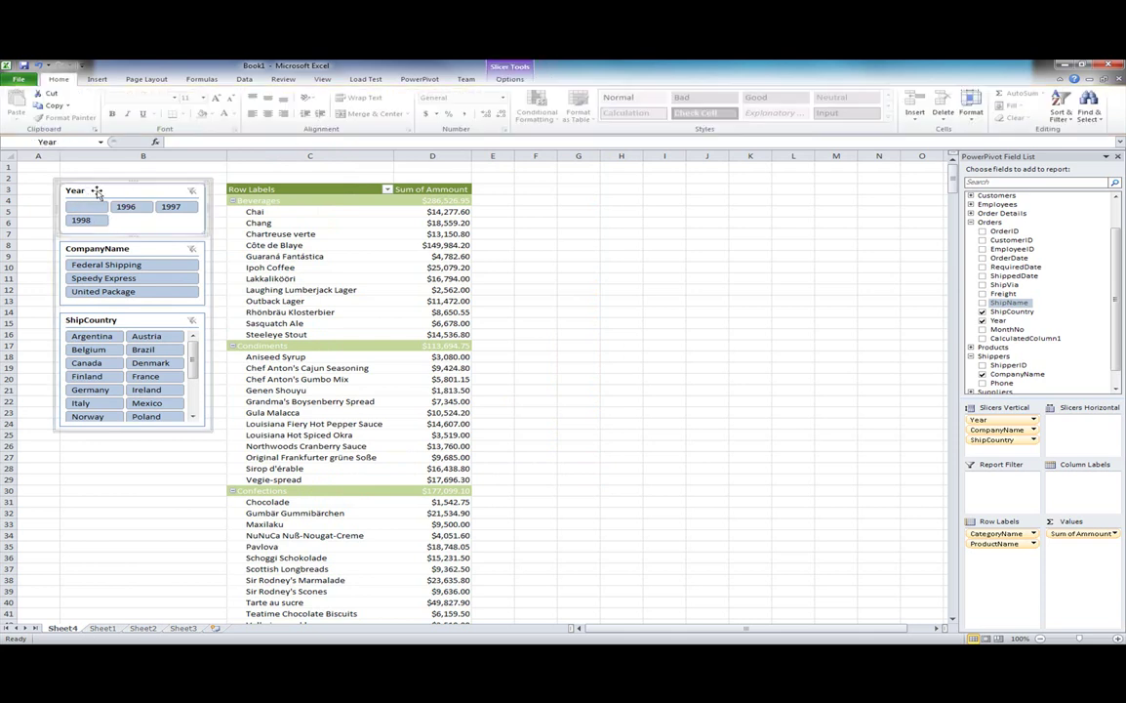
left_click(509, 79)
left_click(396, 116)
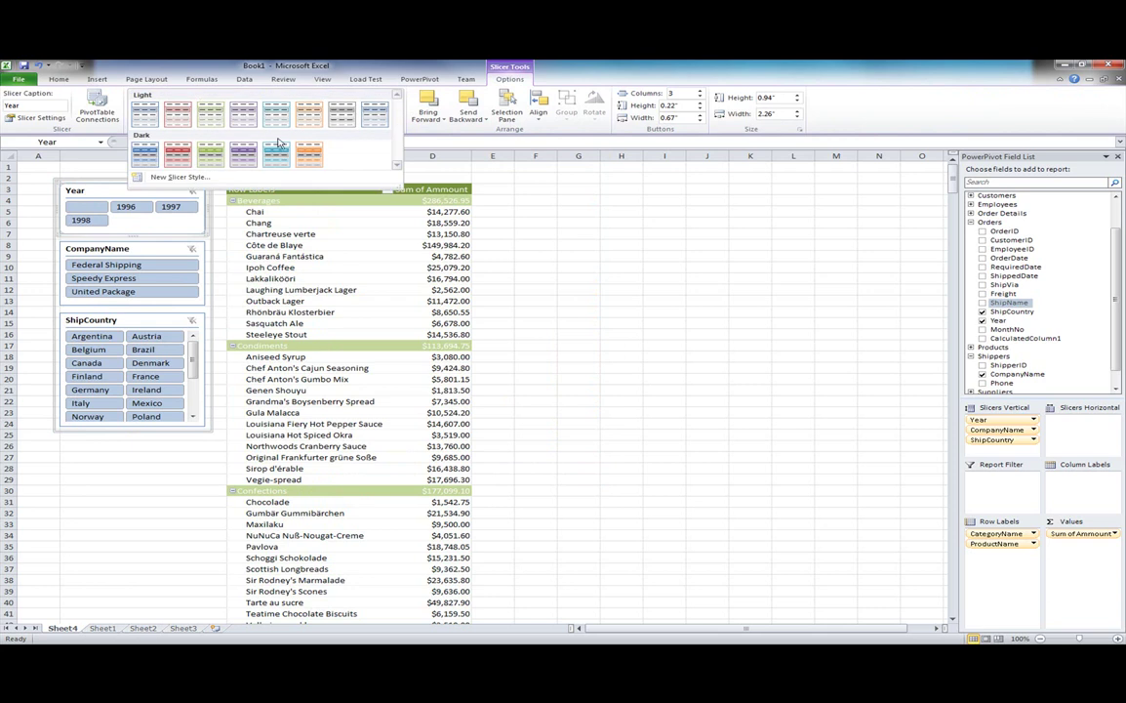
left_click(200, 140)
Apply the dark green slicer style to CompanyName and the light green style to ShipCountry.
left_click(157, 249)
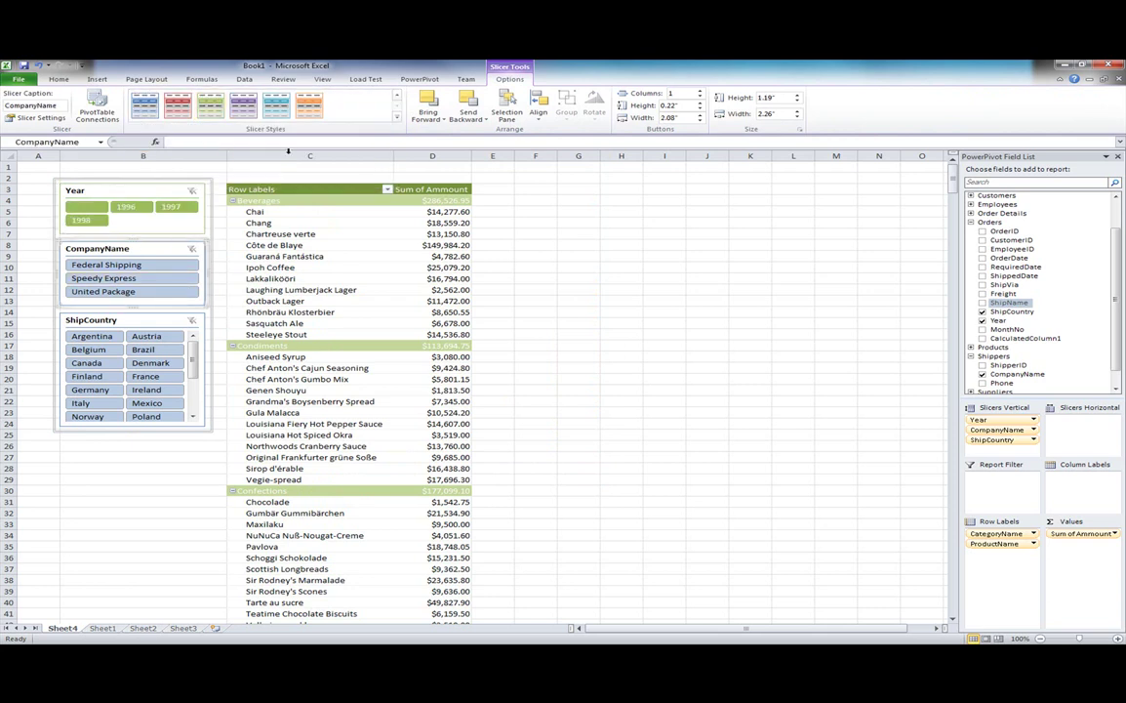
left_click(214, 114)
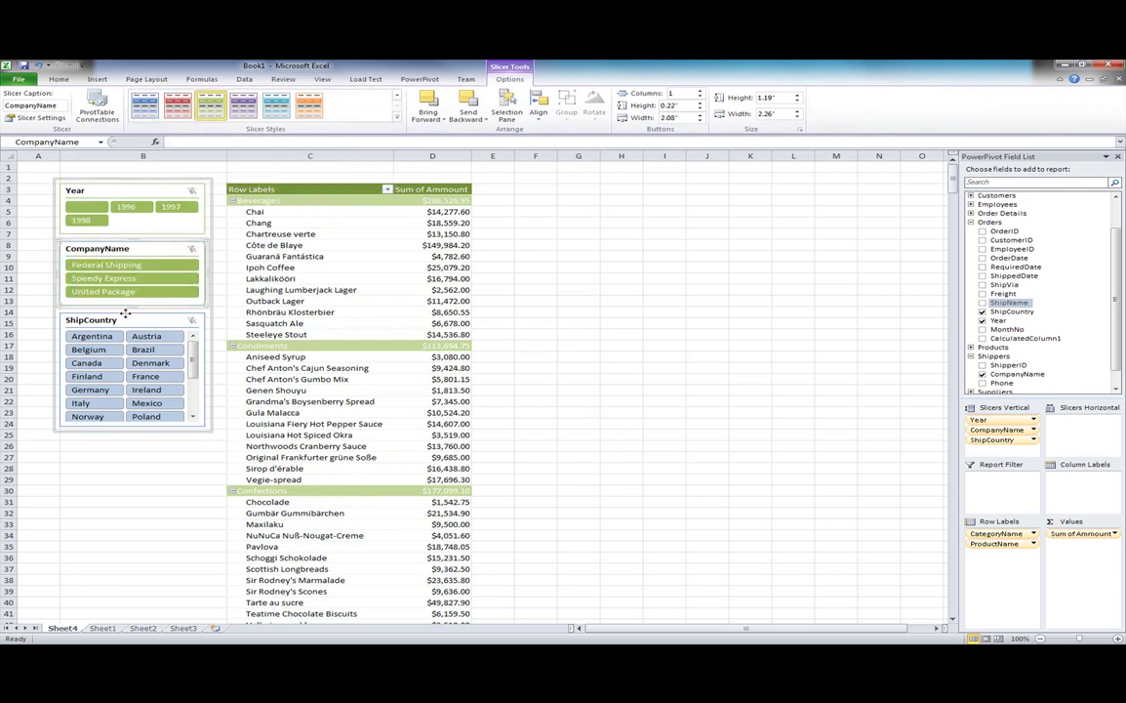
left_click(121, 314)
left_click(208, 108)
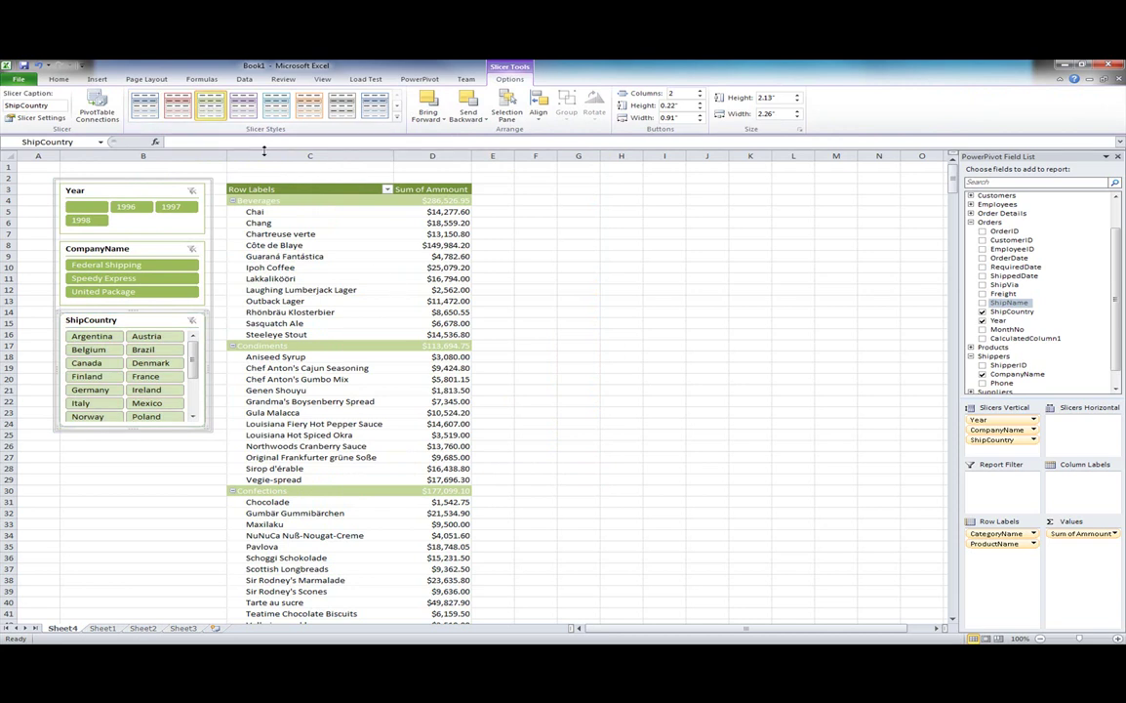
Insert the green PowerPivot icon picture and place it beside the PivotTable's header, over column F.
left_click(97, 80)
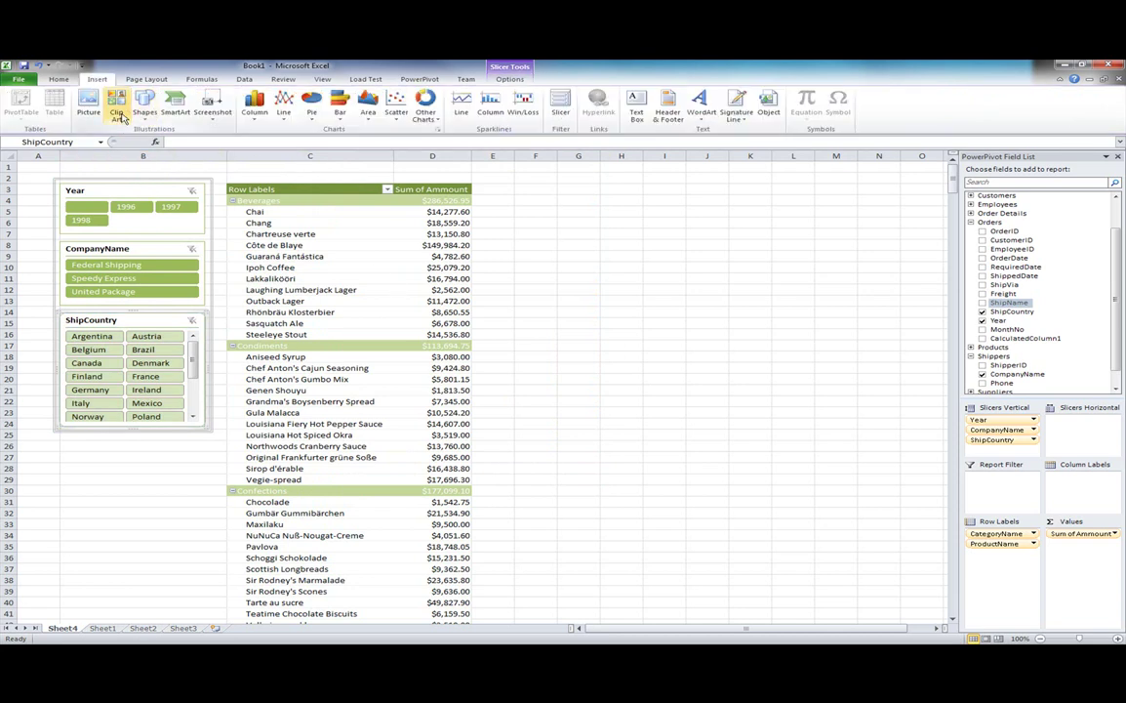
left_click(88, 105)
left_click_drag(252, 195, 538, 200)
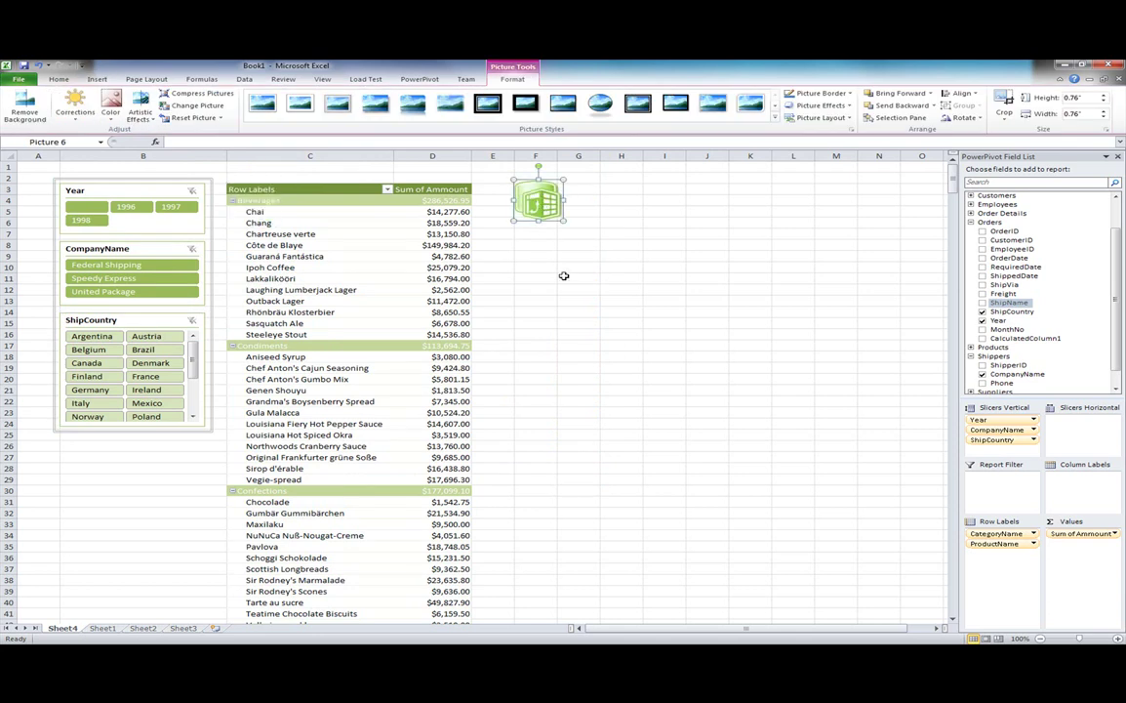
Enter the report title "Analisis de Envios de Ordenes" in cell C1.
left_click(233, 166)
type("Analisis de Envios")
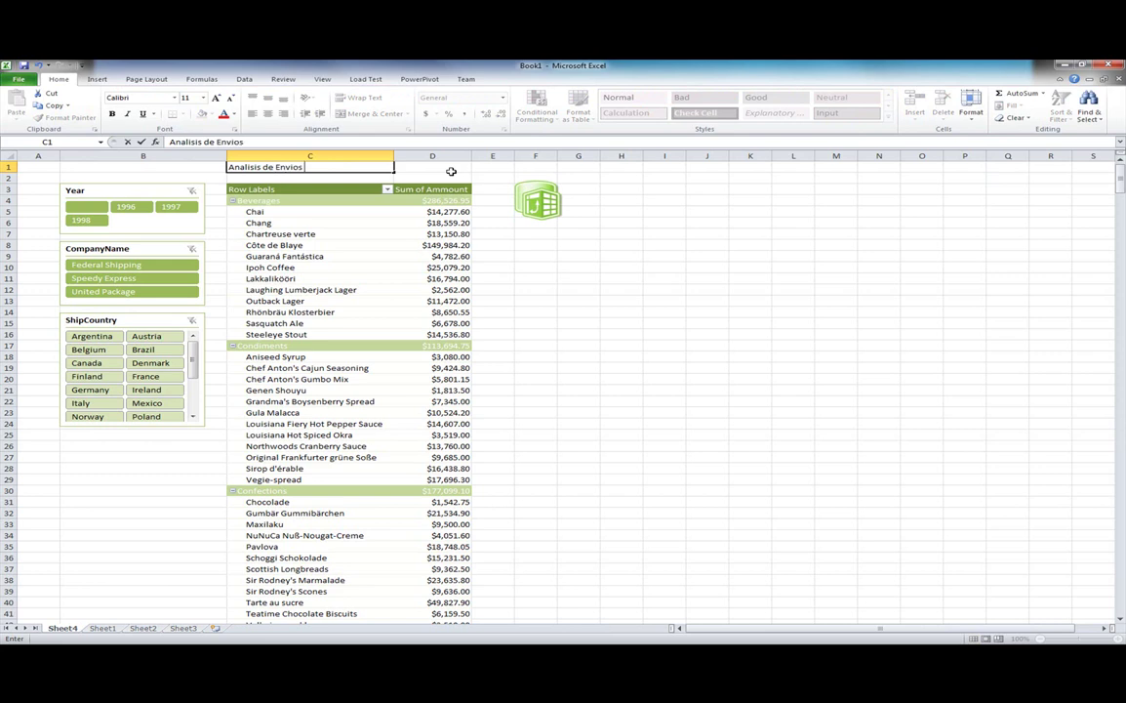
type(" de Ordenes")
key("Return")
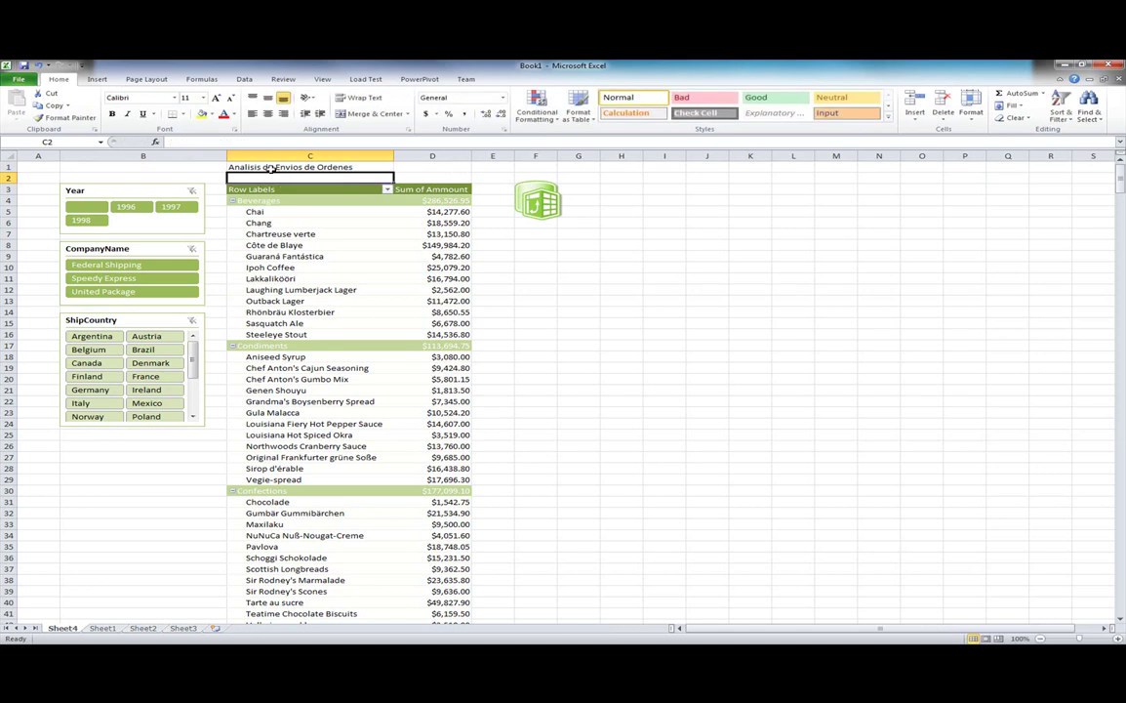
Increase the font size of the report title in C1 to 22.
left_click(277, 167)
left_click(215, 98)
left_click(215, 97)
left_click(215, 97)
left_click(215, 97)
left_click(215, 98)
left_click(213, 98)
Make the report title in C1 olive green, bold and italic, and deselect the cell.
left_click(234, 114)
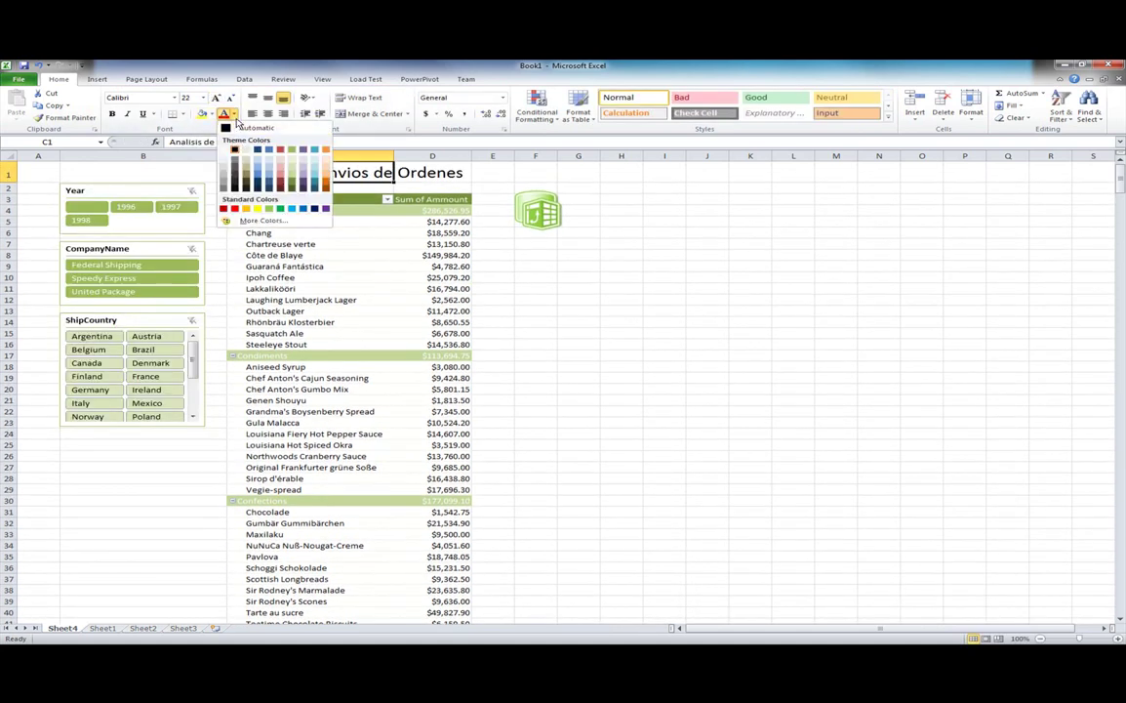
left_click(294, 186)
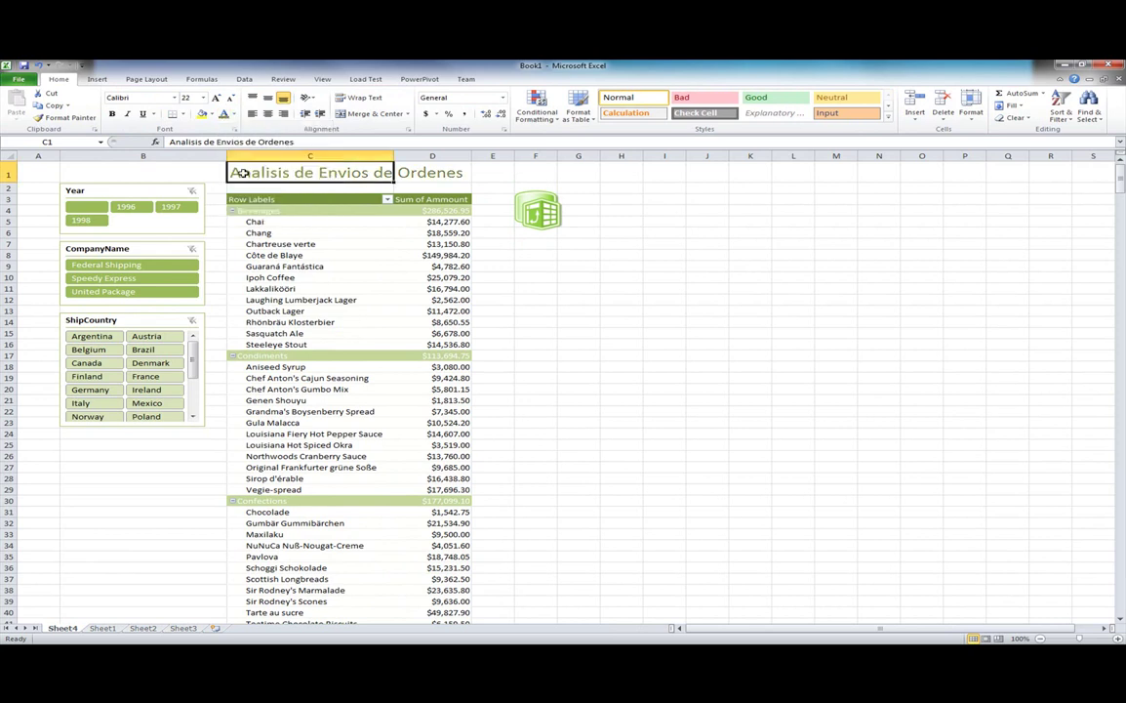
left_click(112, 113)
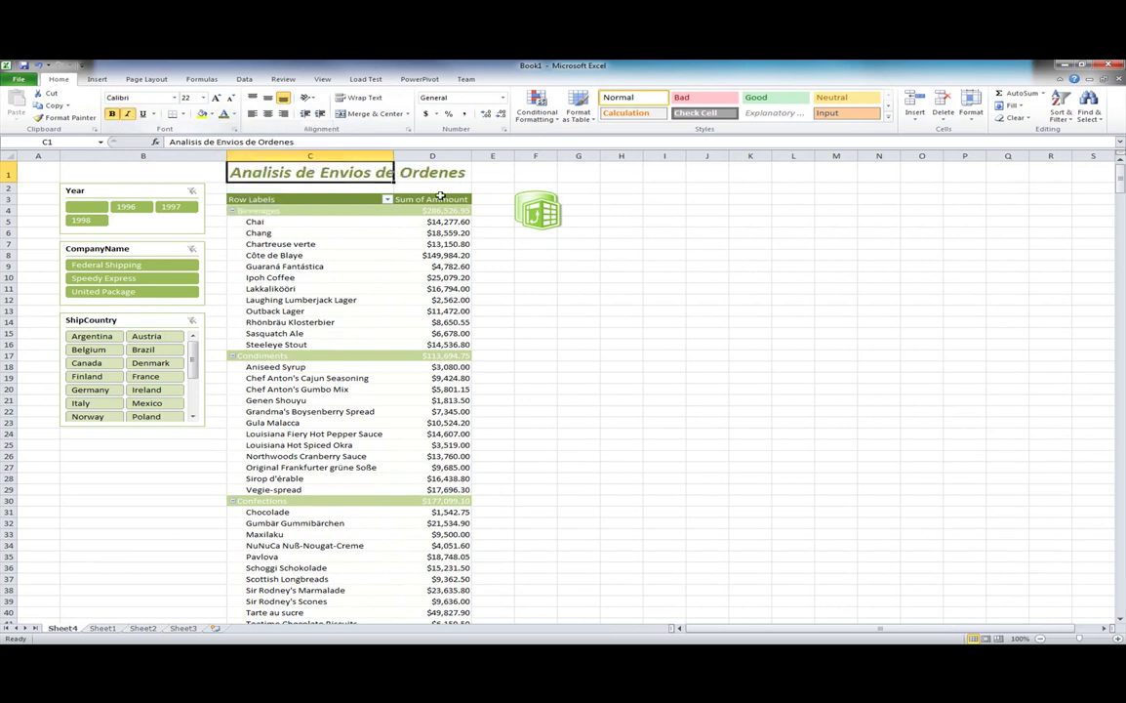
left_click(126, 113)
left_click(578, 288)
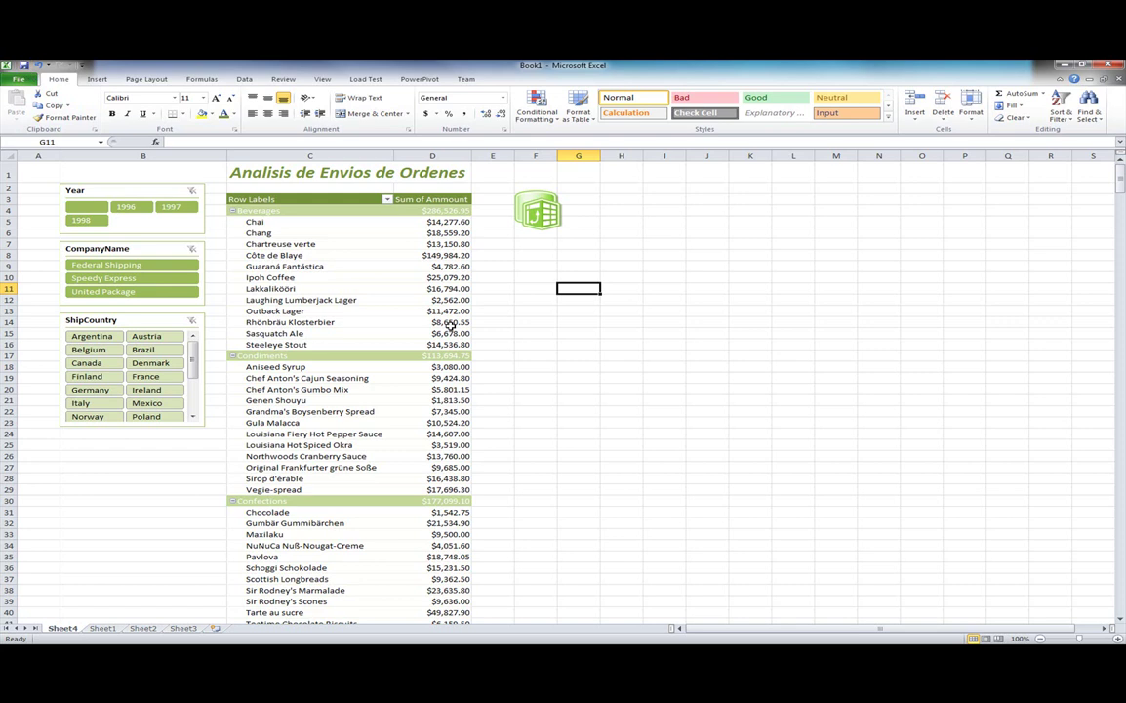
mouse_move(450, 325)
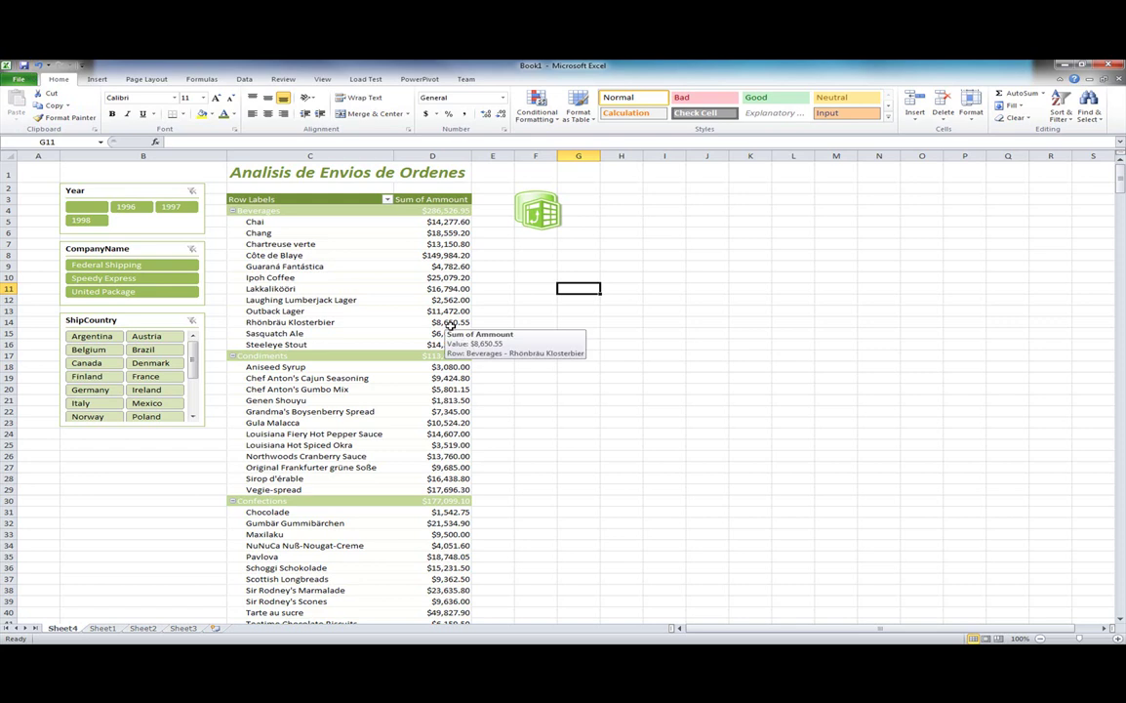